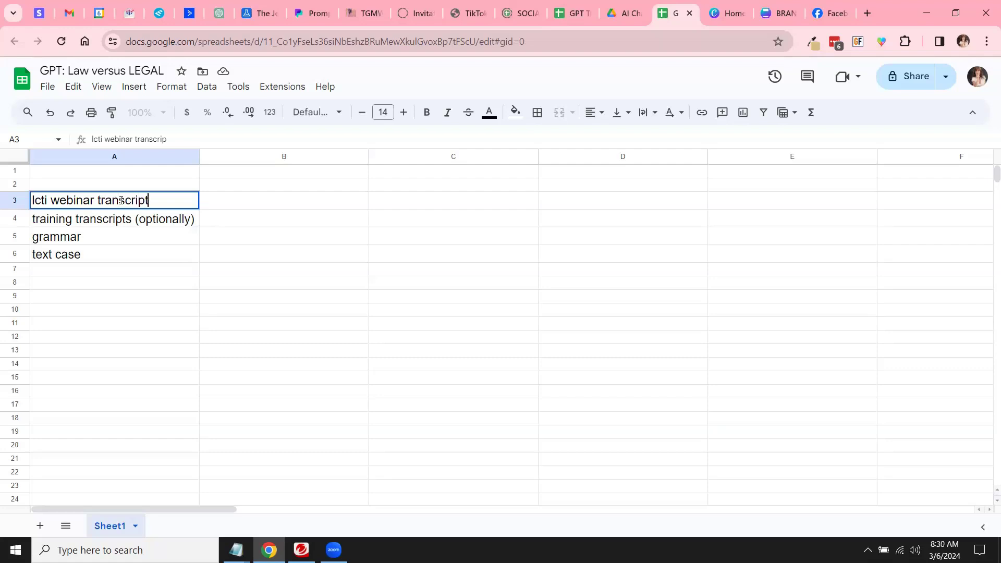
Step: Confirm the webinar transcript entry and delete the 'training transcripts (optionally)' row
key("Return")
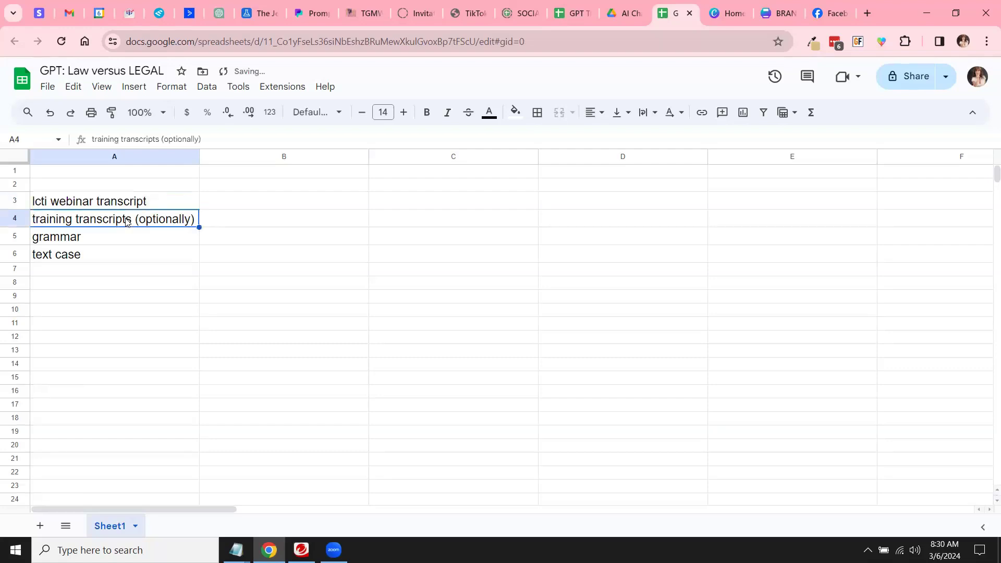
left_click(15, 219)
right_click(14, 222)
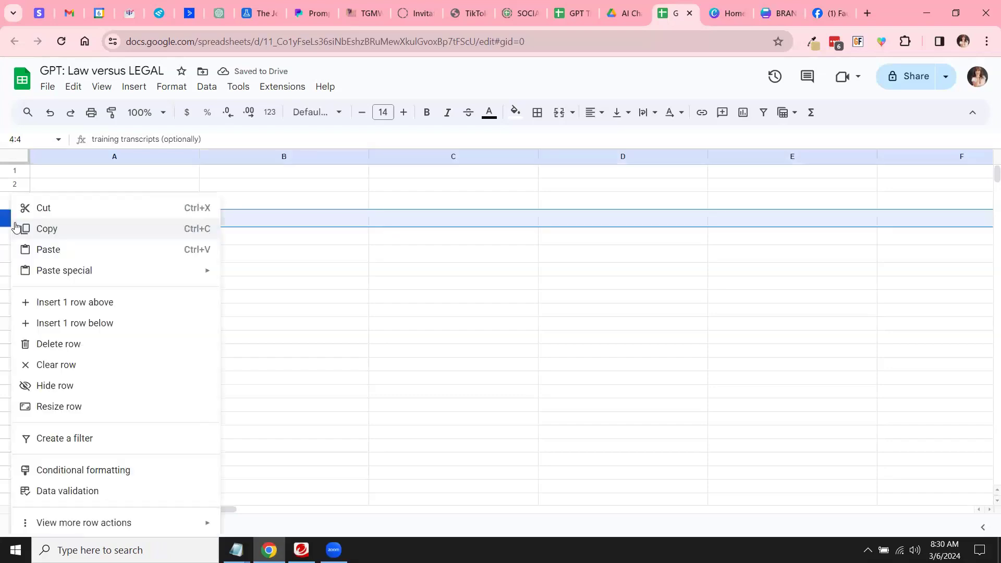
left_click(62, 344)
Step: Narrow column A to fit its entries and enter 'punctuation' in A6
left_click(95, 226)
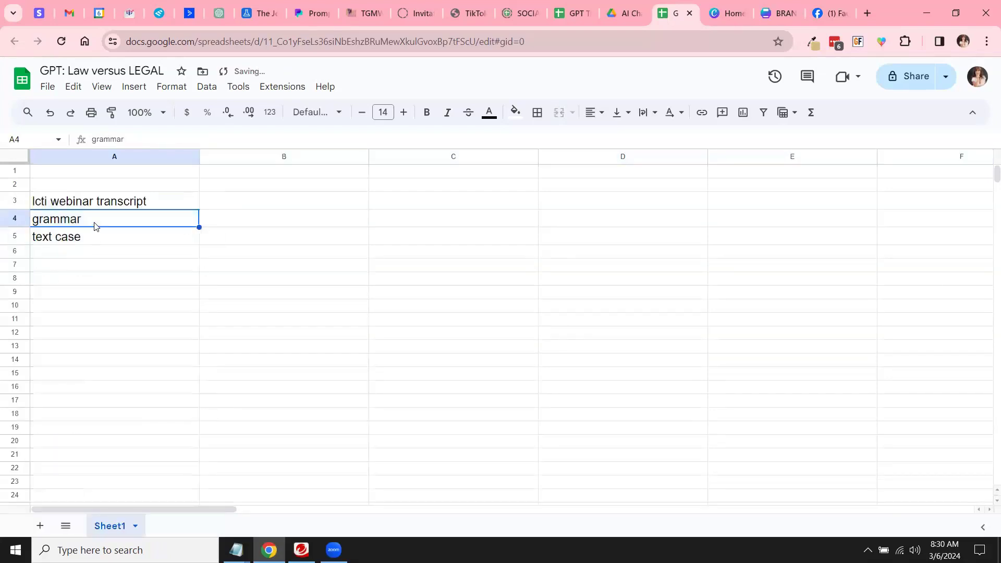
left_click_drag(198, 155, 173, 153)
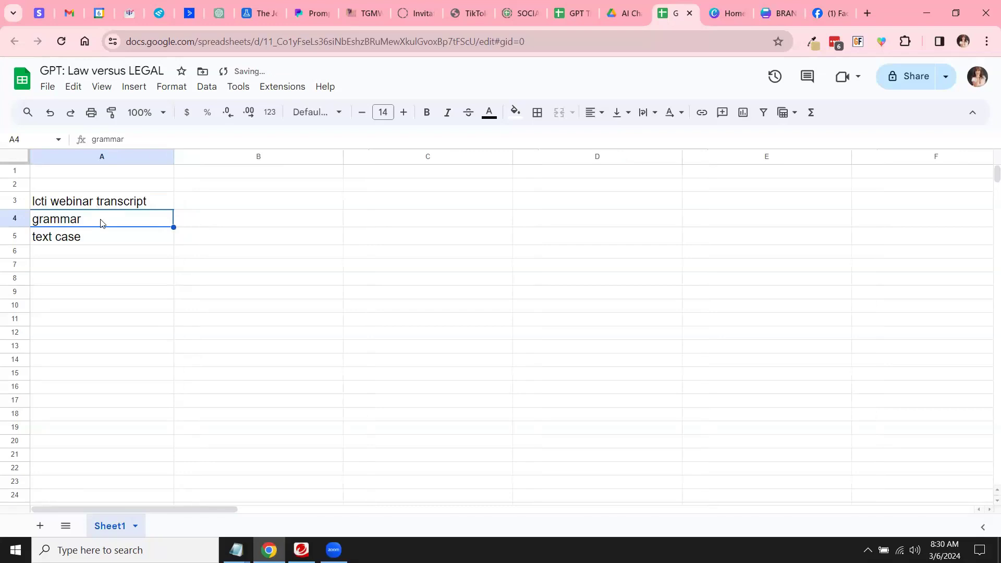
left_click(104, 241)
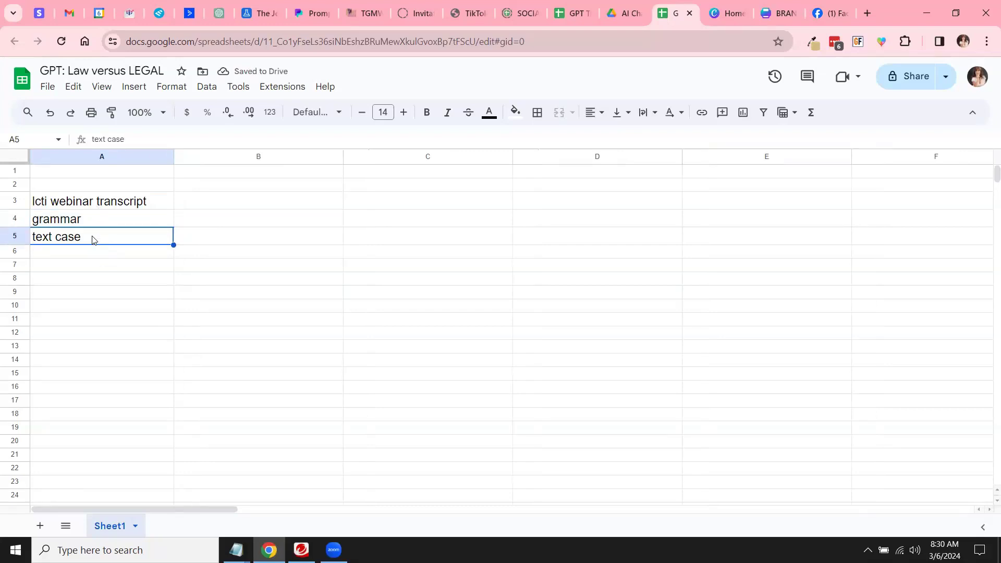
double_click(101, 254)
type("punctuation")
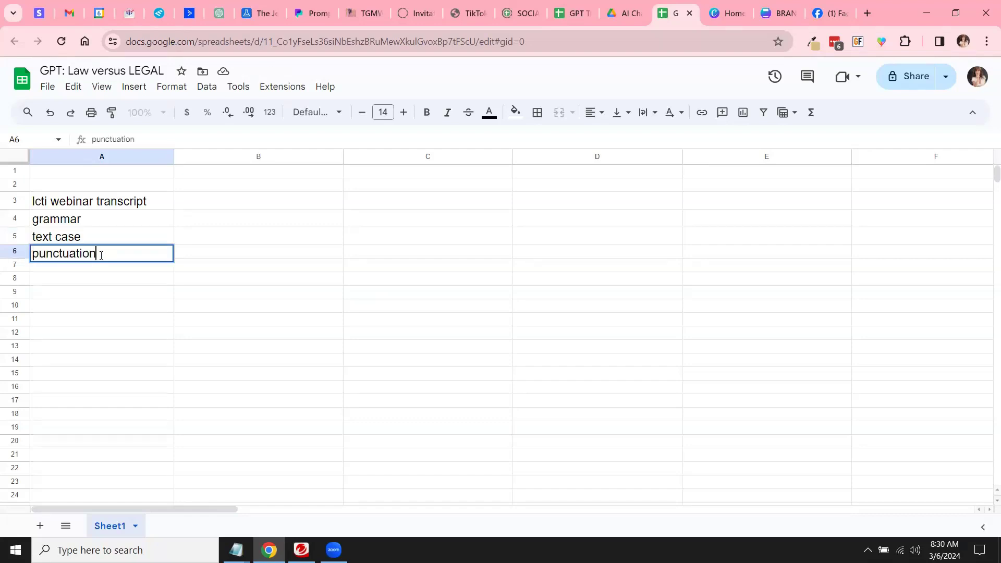
Step: Enter 'stages of holding court' in A8 and begin its remedy-process explanation in B8
left_click(102, 282)
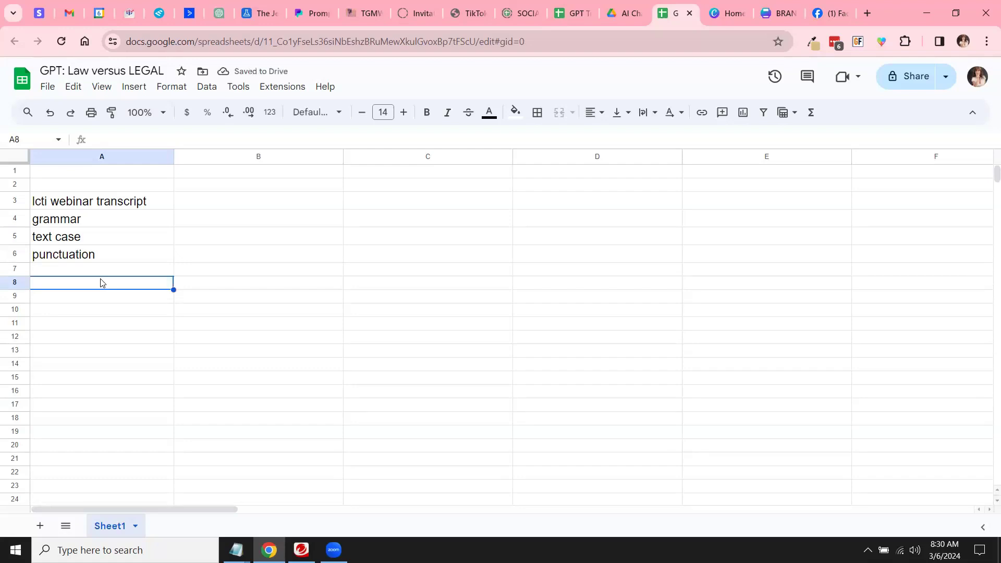
type("stag")
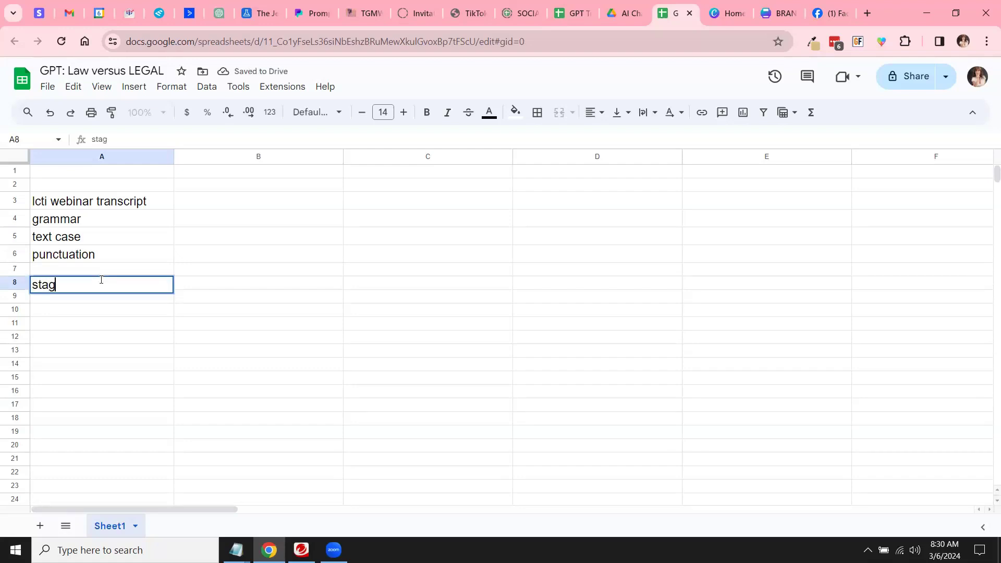
type("es of wrti")
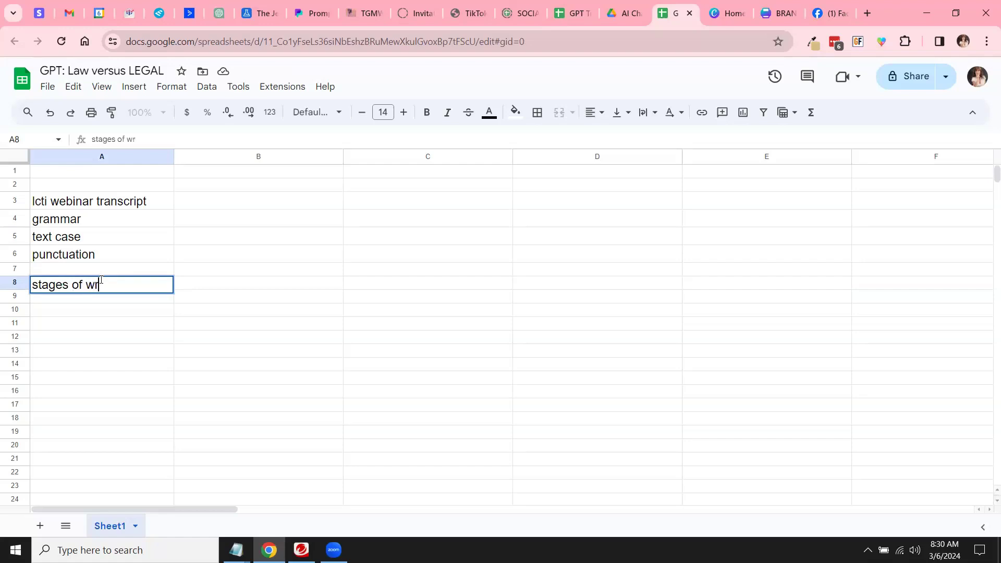
key("BackSpace")
key("BackSpace")
key("BackSpace")
key("BackSpace")
type("holiding c")
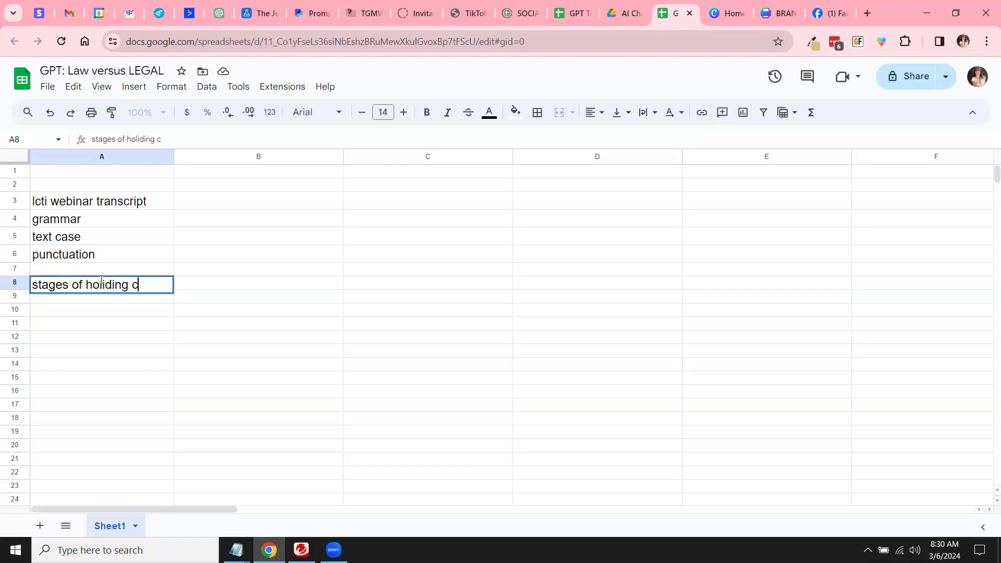
key("BackSpace")
key("BackSpace")
key("BackSpace")
type("ding court")
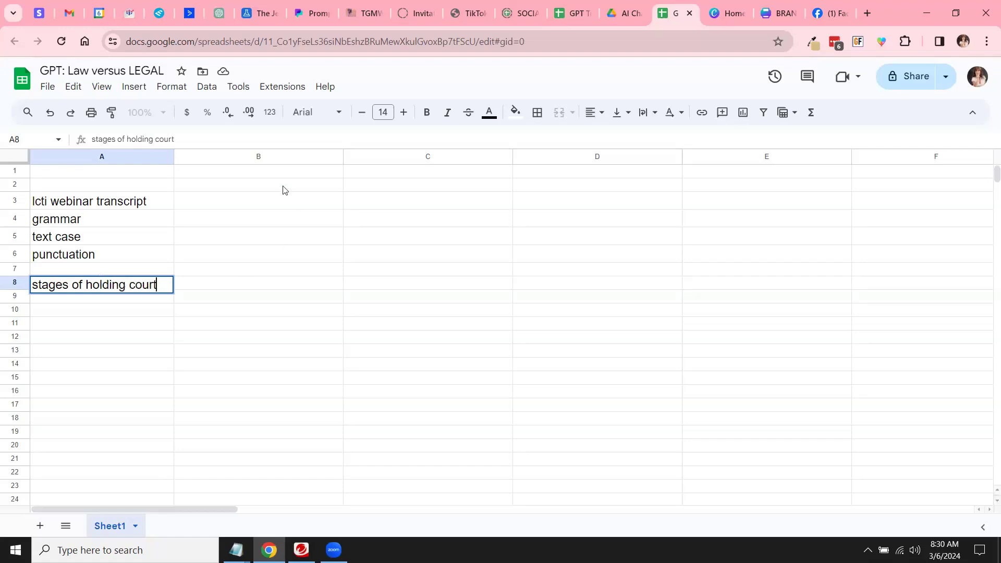
double_click(238, 285)
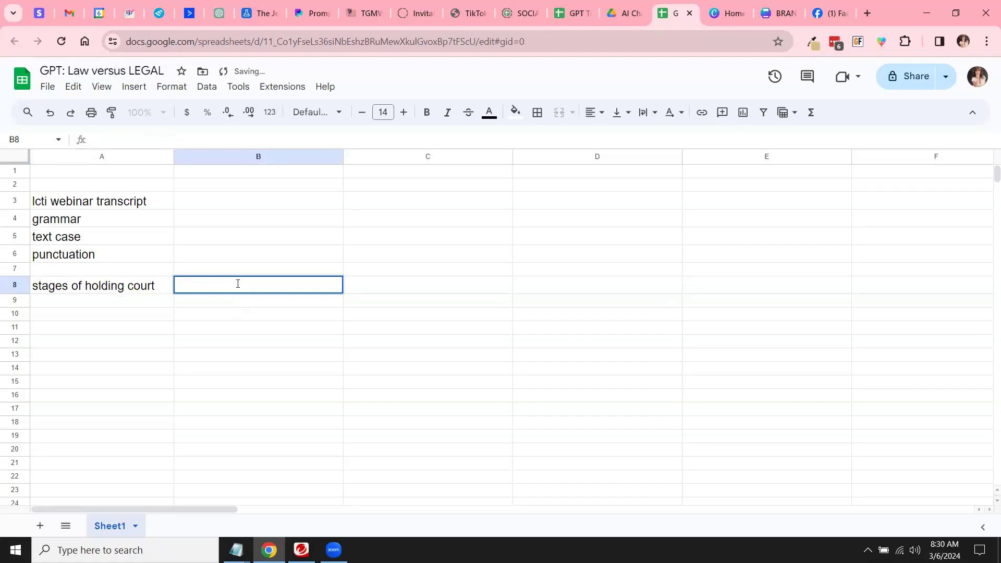
type("whenever ")
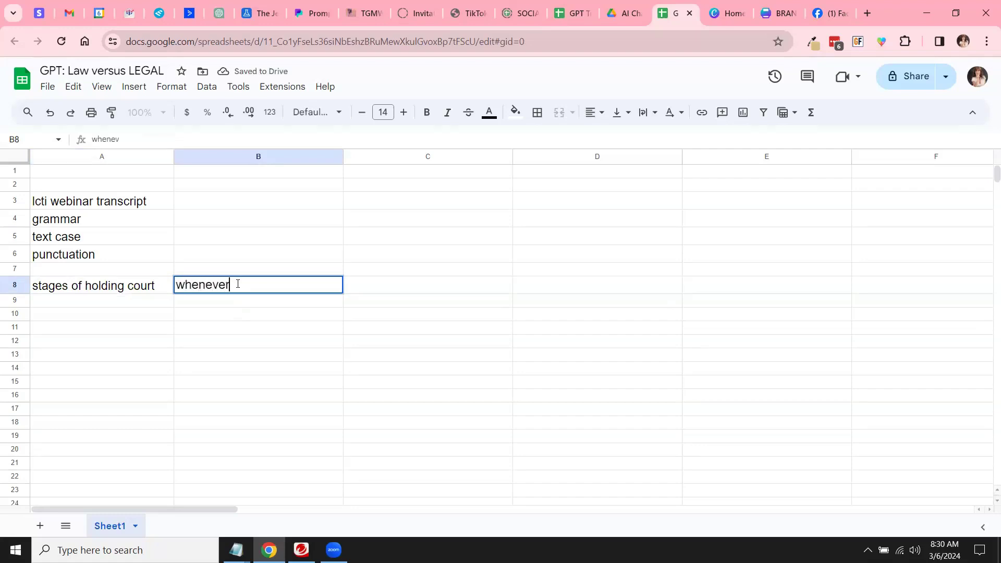
type("you deal with a man or")
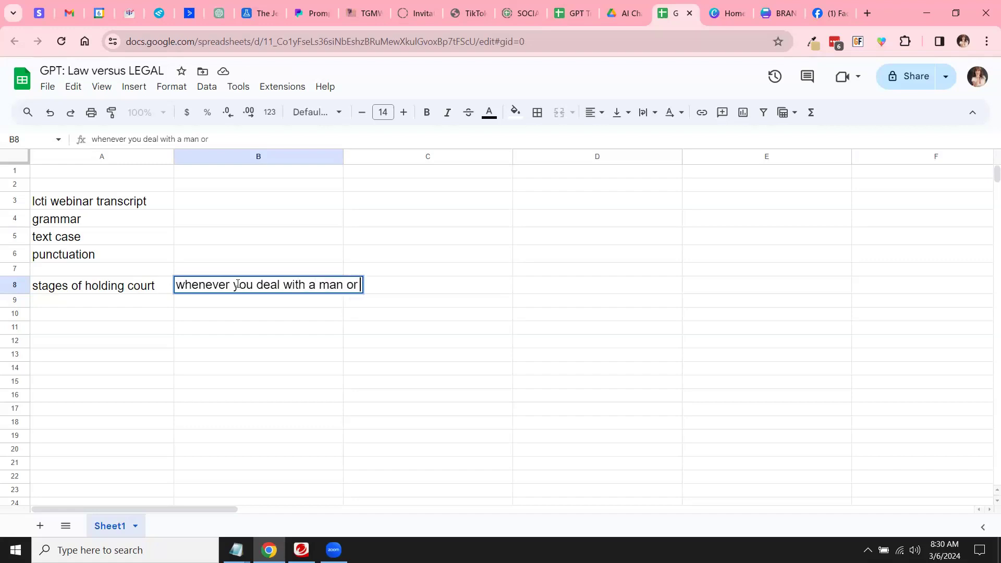
type(" woman ")
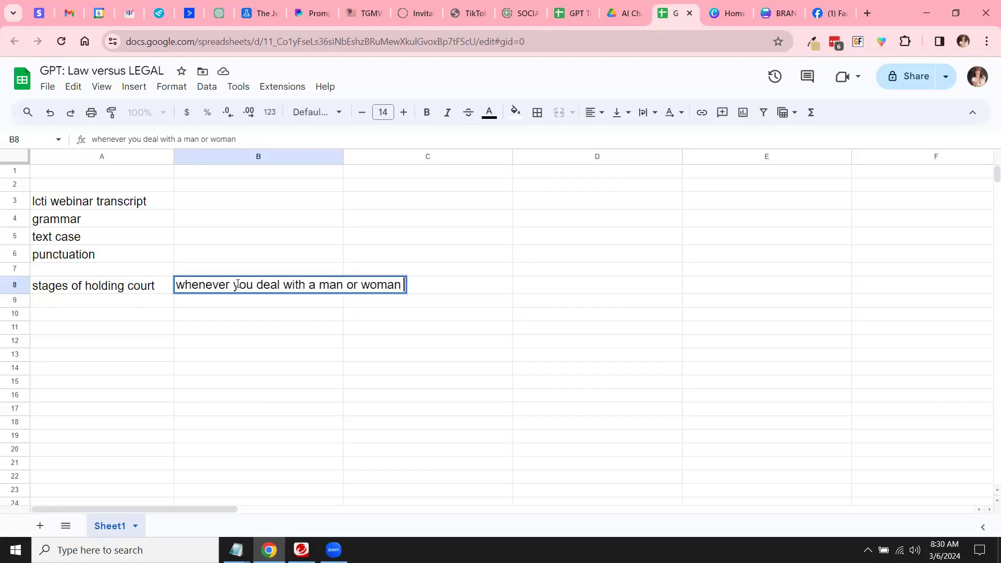
type("who you need to ")
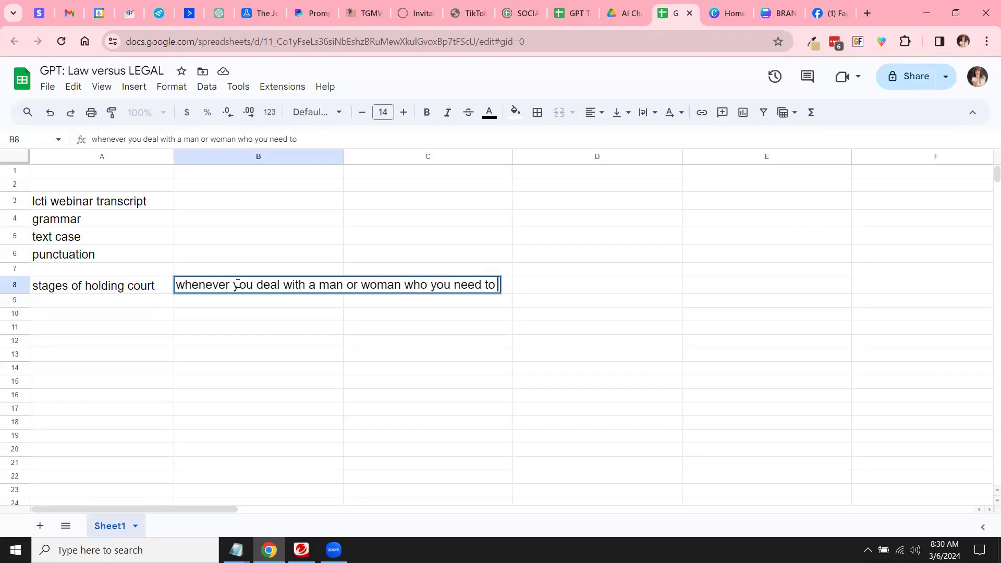
type("requi")
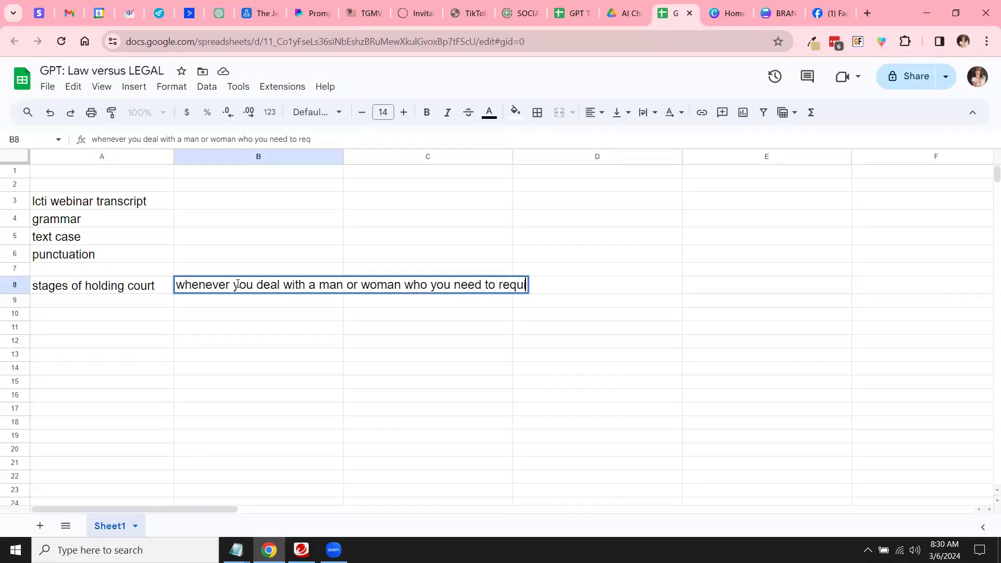
type("re remedy from")
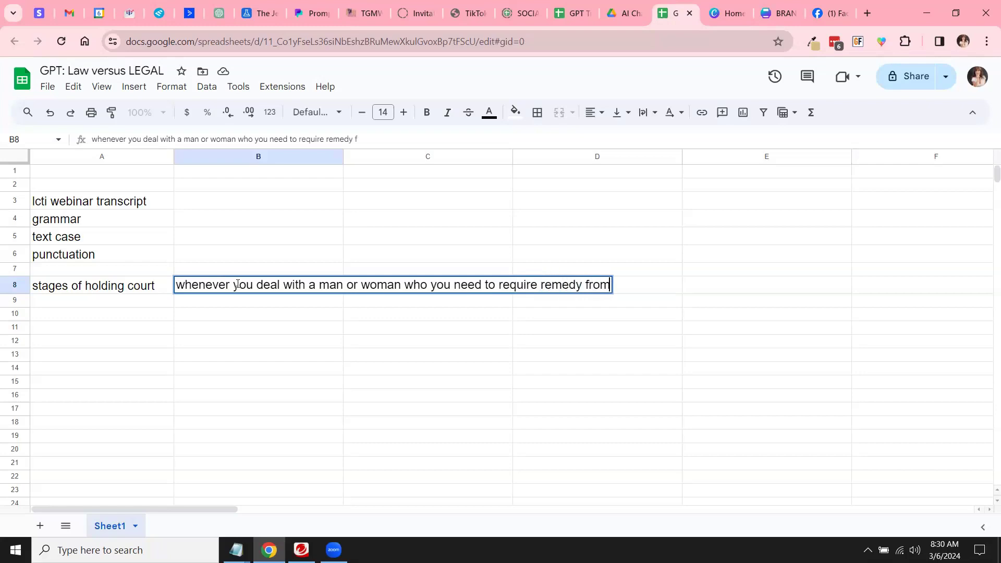
type(", the process")
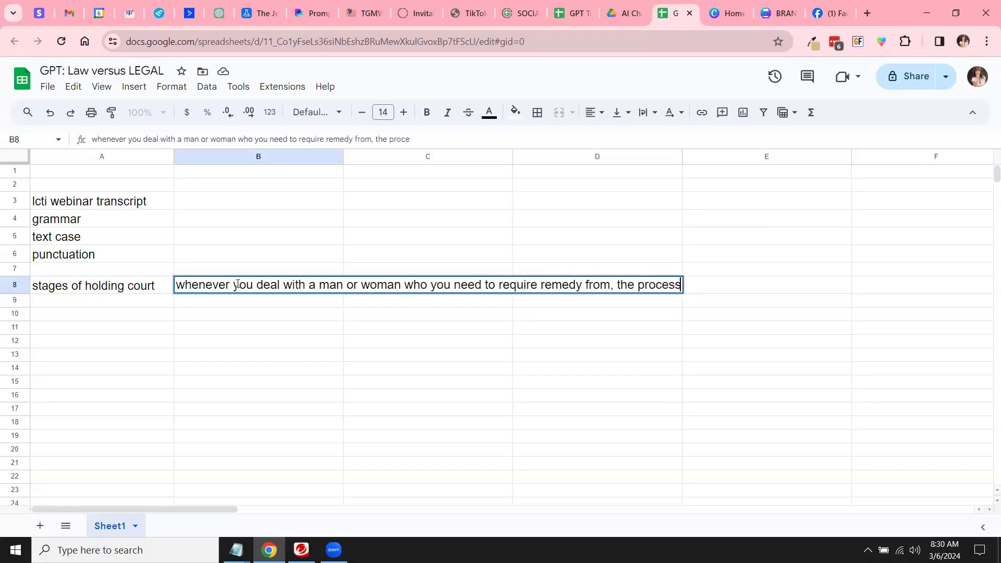
type(" is this:")
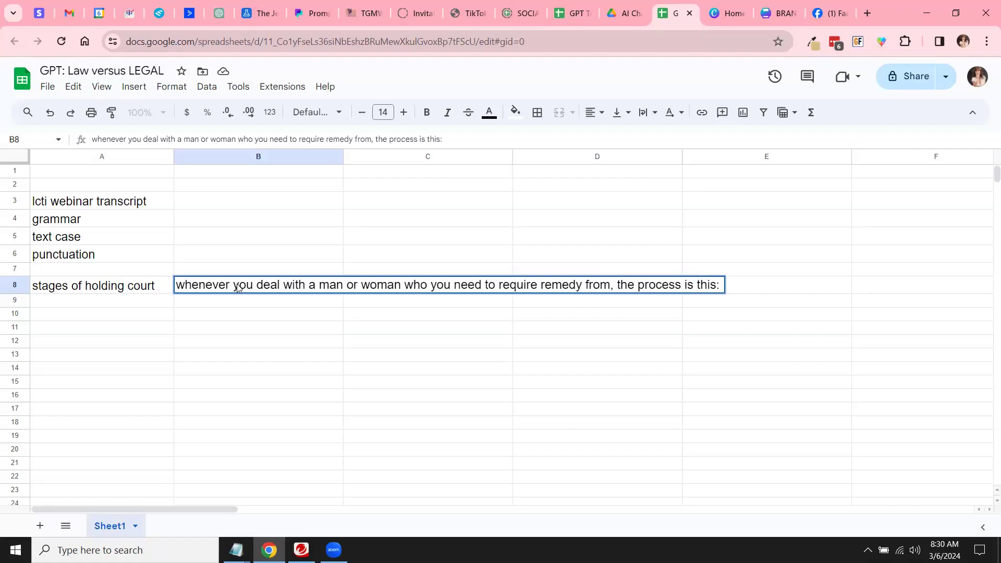
Step: Widen column B and set its text wrapping to Wrap
left_click(265, 367)
left_click_drag(342, 157, 591, 156)
left_click(380, 156)
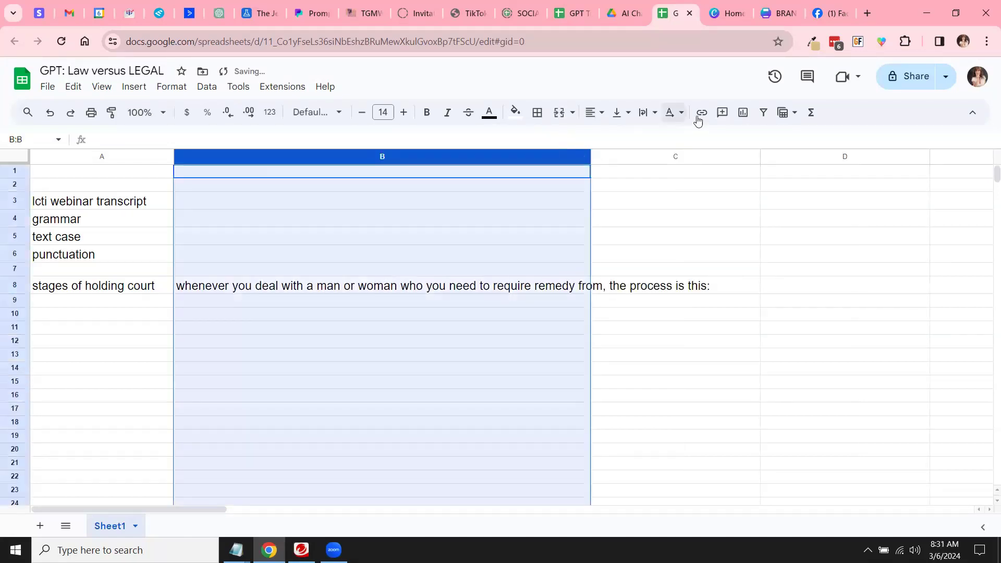
left_click(646, 113)
left_click(667, 137)
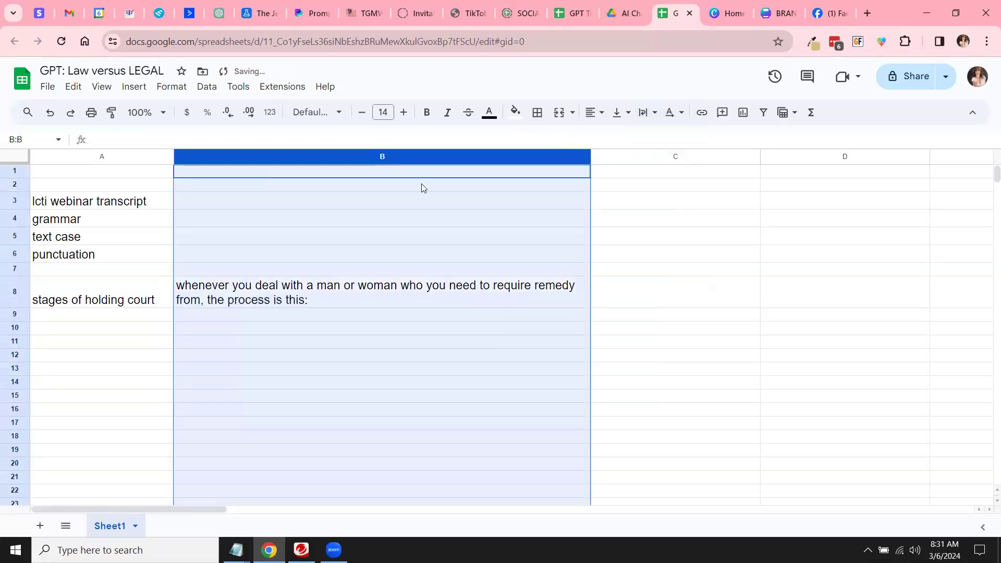
Step: Add 'correspondence', 'notice 1' and 'notice 2' as new lines in B8
double_click(361, 305)
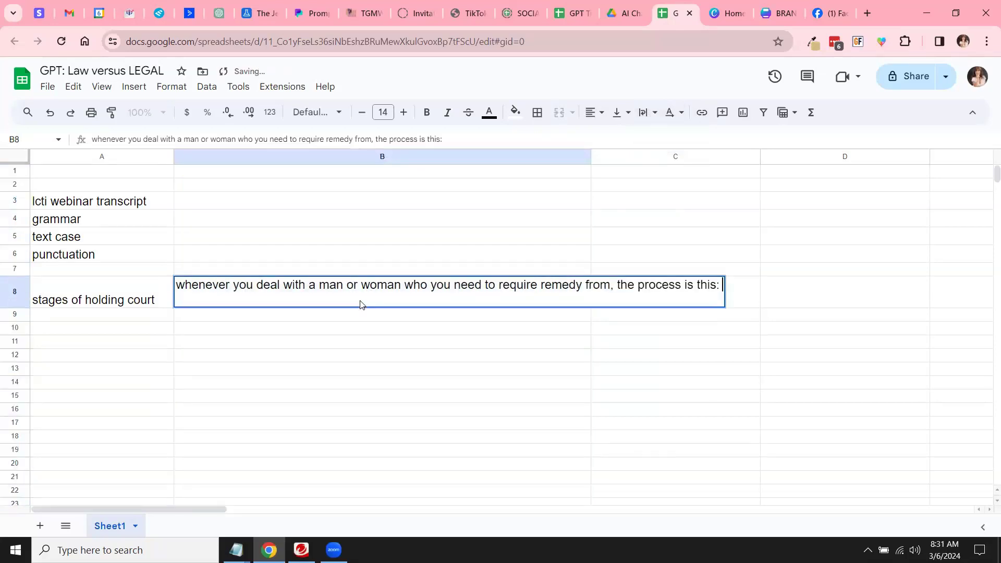
key("alt+Return")
type("correspondence")
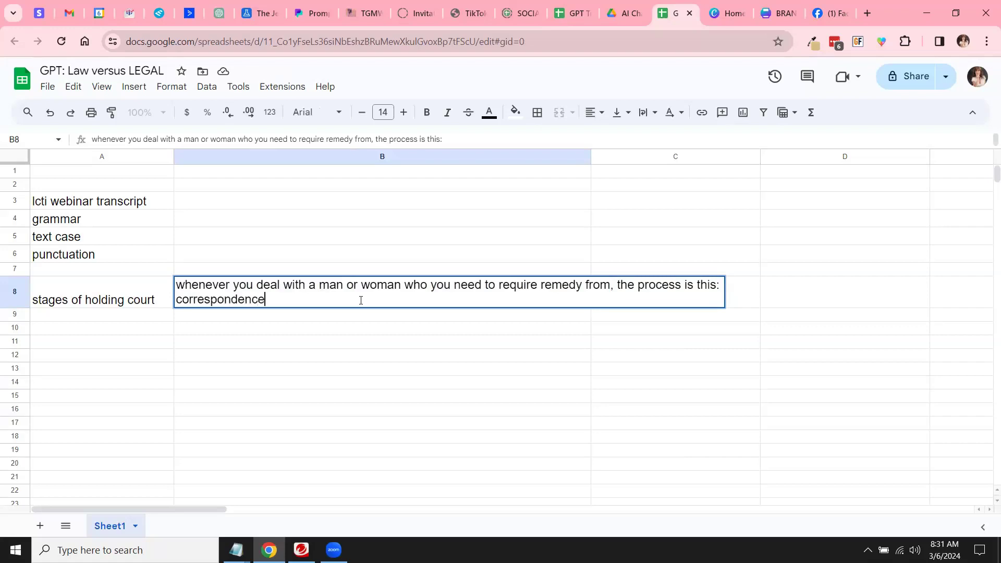
key("alt+Return")
type("notice 1")
key("alt+Return")
type("noitc")
key("BackSpace")
key("BackSpace")
key("BackSpace")
type("tice ")
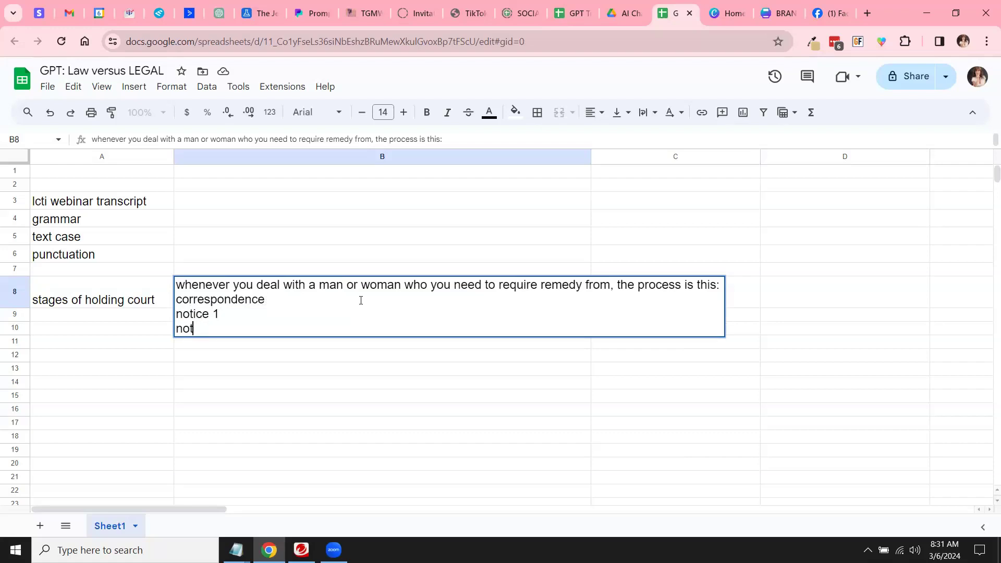
type("2")
Step: Add 'notice 3' and 'claim for courtopen' lines in B8, then select A8:A9
key("alt+Return")
type("n")
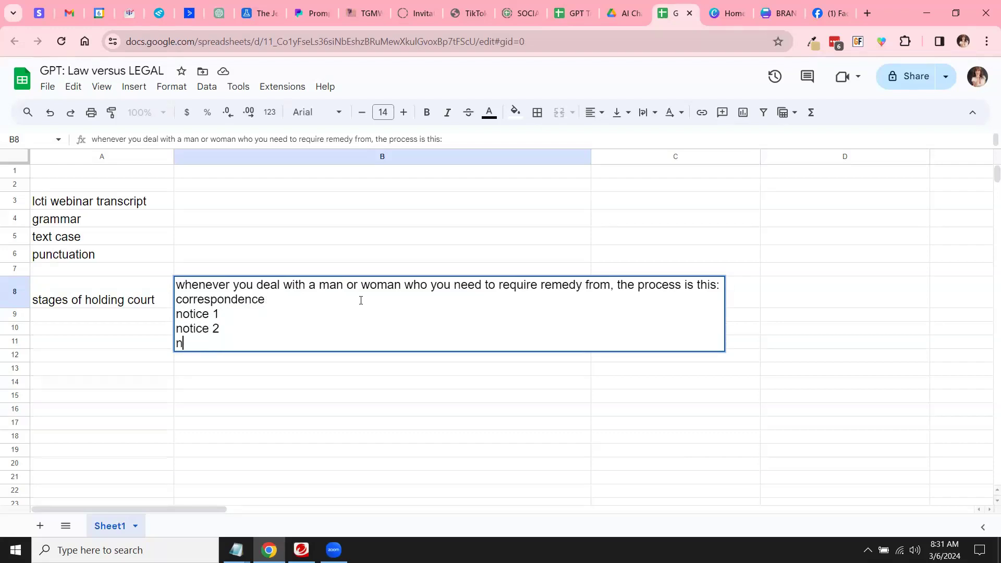
type("otice 3")
key("alt+Return")
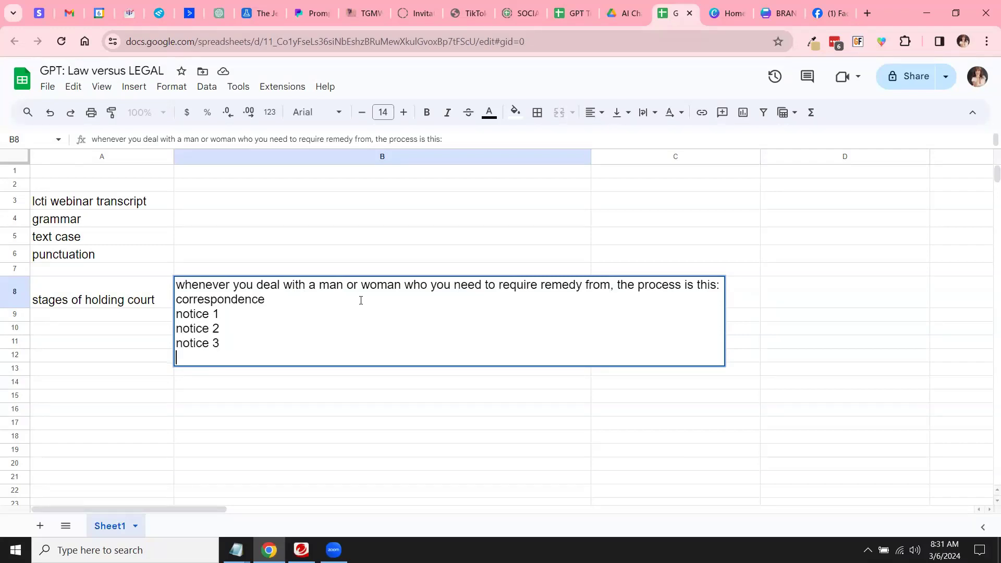
type("claim for court")
type("open court")
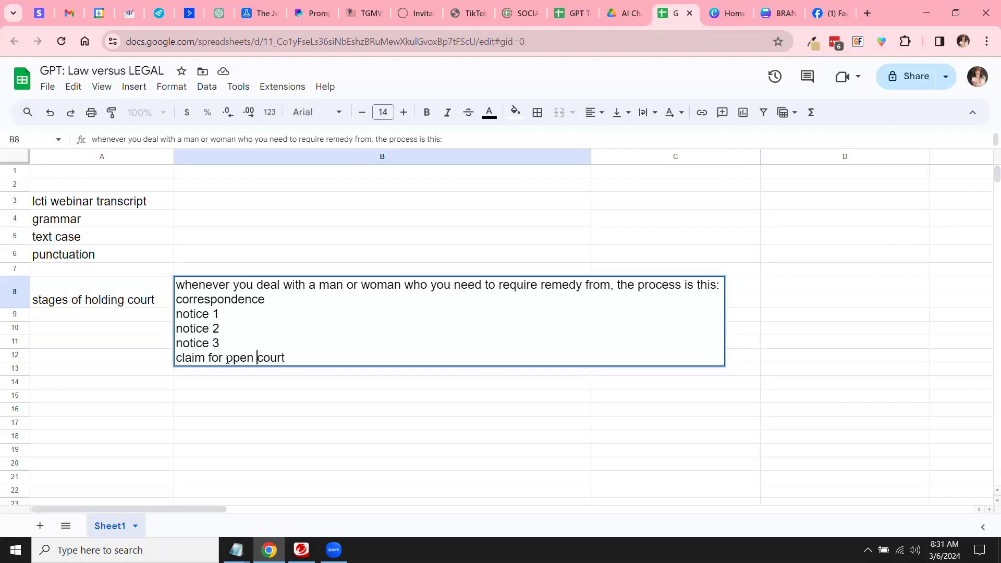
left_click_drag(67, 322, 98, 398)
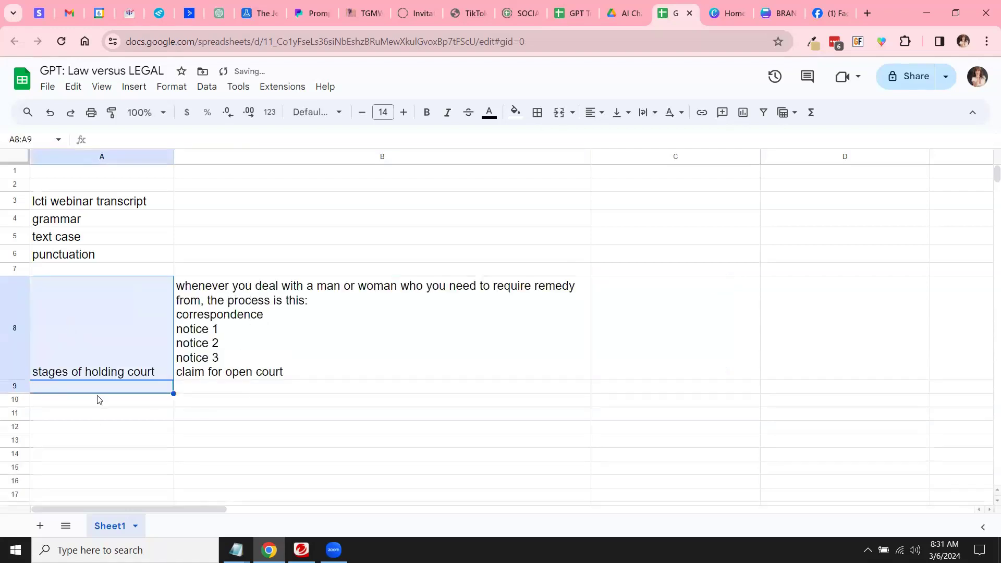
Step: Enter 'Example: correspondense' in A9
left_click(98, 391)
type("E")
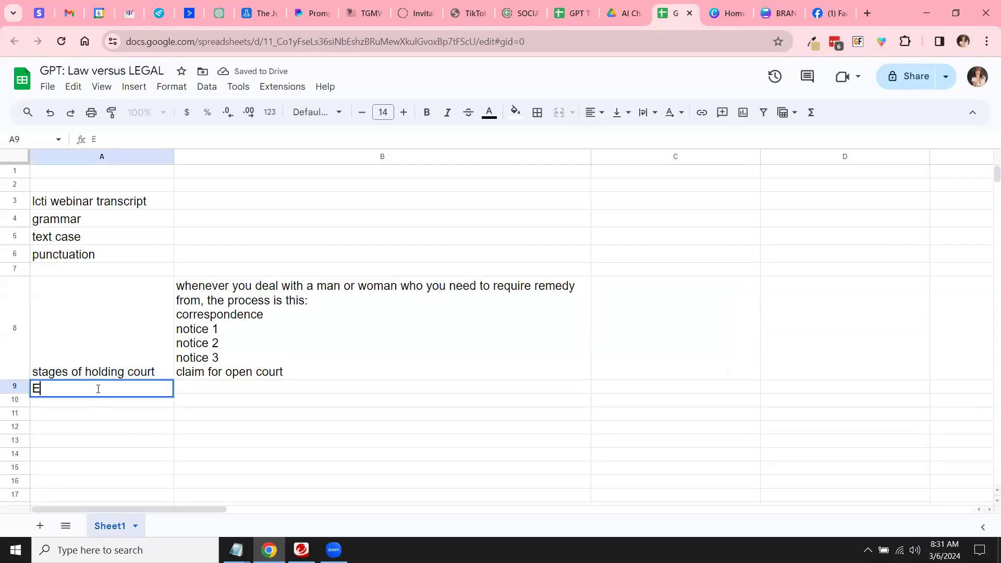
type("xample: correspondense")
key("Return")
left_click(99, 392)
Step: Copy the example into A10 and change it to 'Example: notice 1'
key("ctrl+c")
left_click(100, 407)
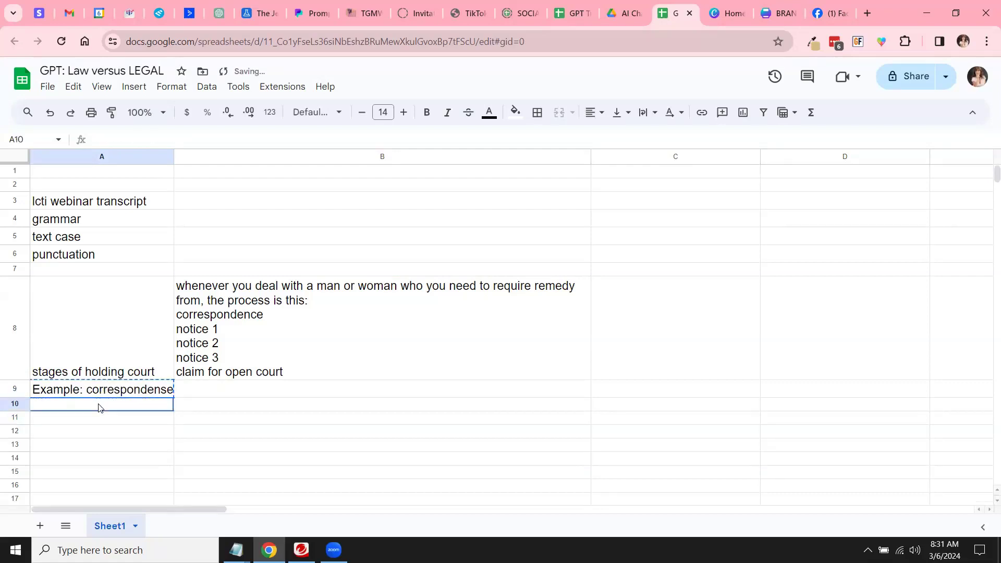
key("ctrl+v")
double_click(91, 408)
double_click(142, 406)
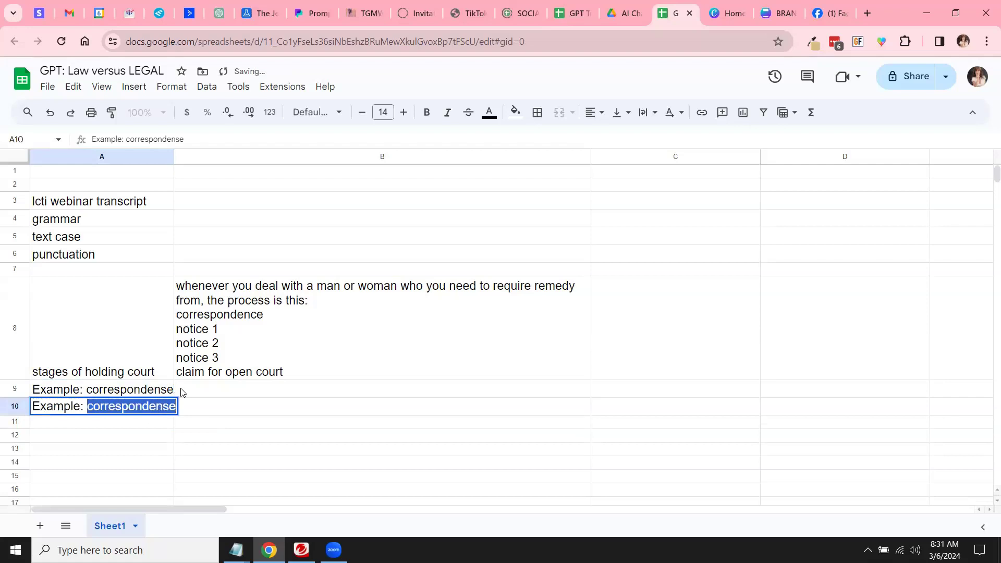
type("notice 1")
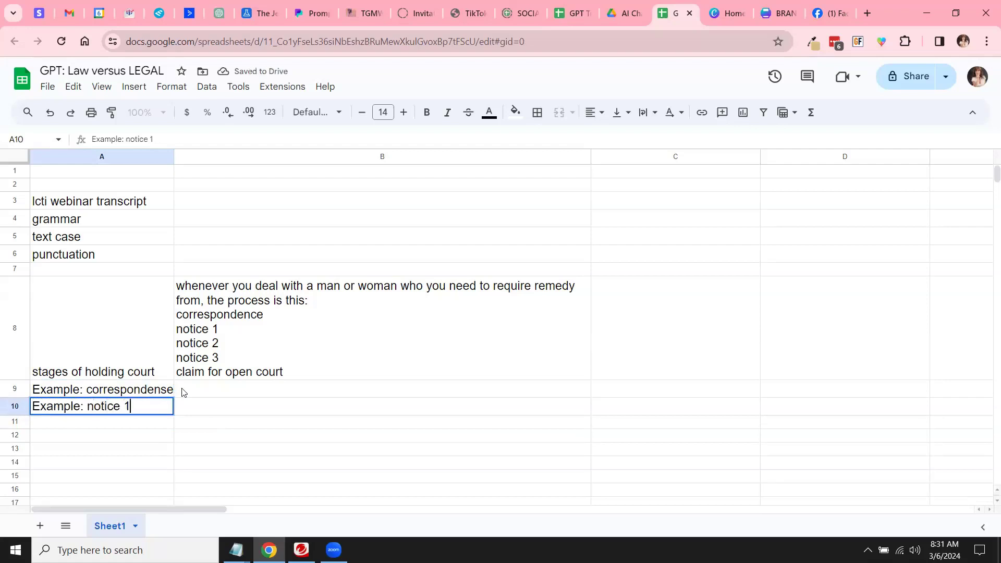
key("Tab")
left_click(143, 412)
Step: Paste the notice example into A11 and A12, renumbering them to notice 2 and 3
key("ctrl+c")
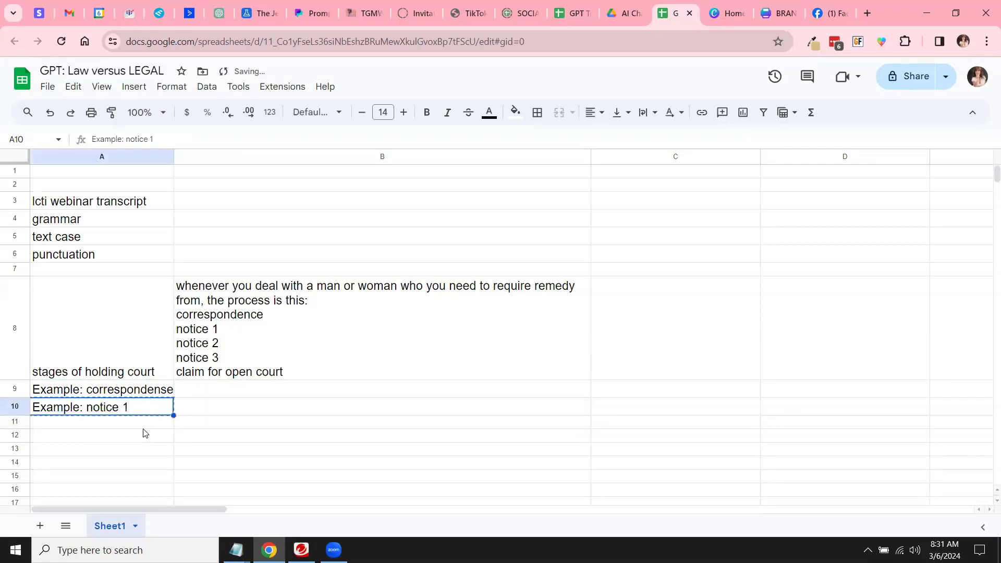
left_click(146, 425)
key("ctrl+v")
double_click(125, 426)
double_click(125, 423)
type("2")
left_click(176, 446)
left_click(152, 443)
key("ctrl+v")
double_click(139, 443)
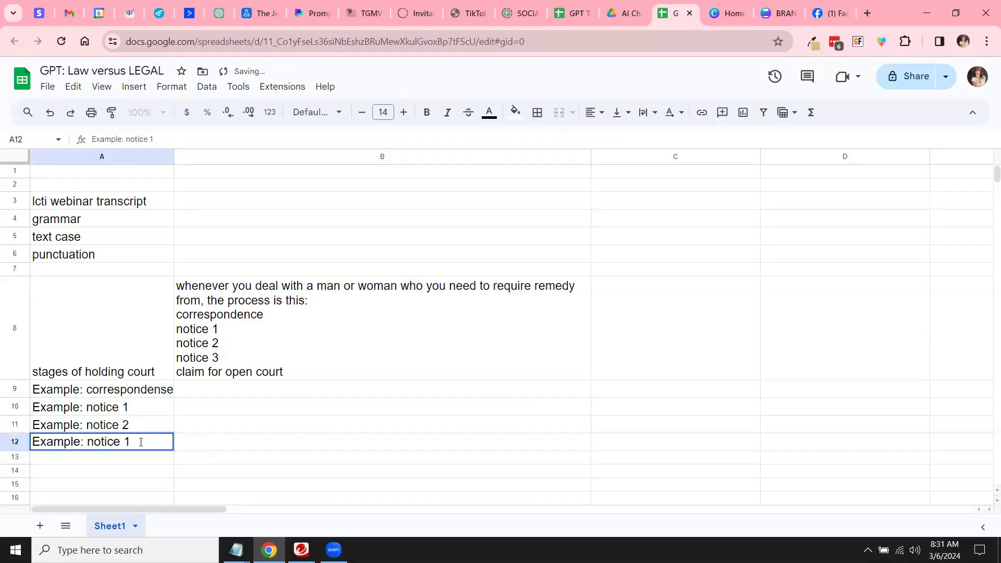
type("3")
left_click(136, 456)
Step: Enter 'Example: Claim' in A13 and the cheat sheet title in A14
type("Example: Claim")
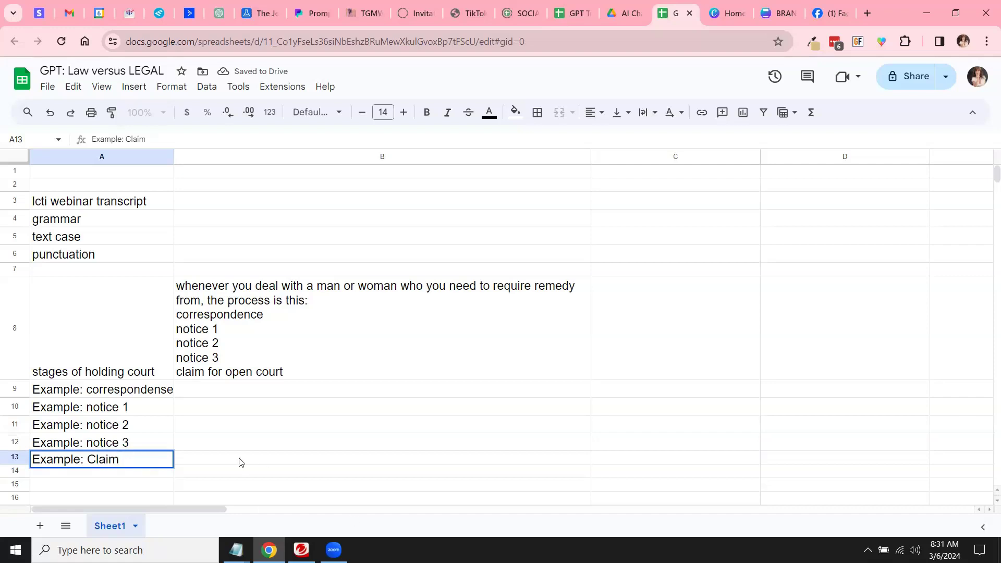
left_click(141, 479)
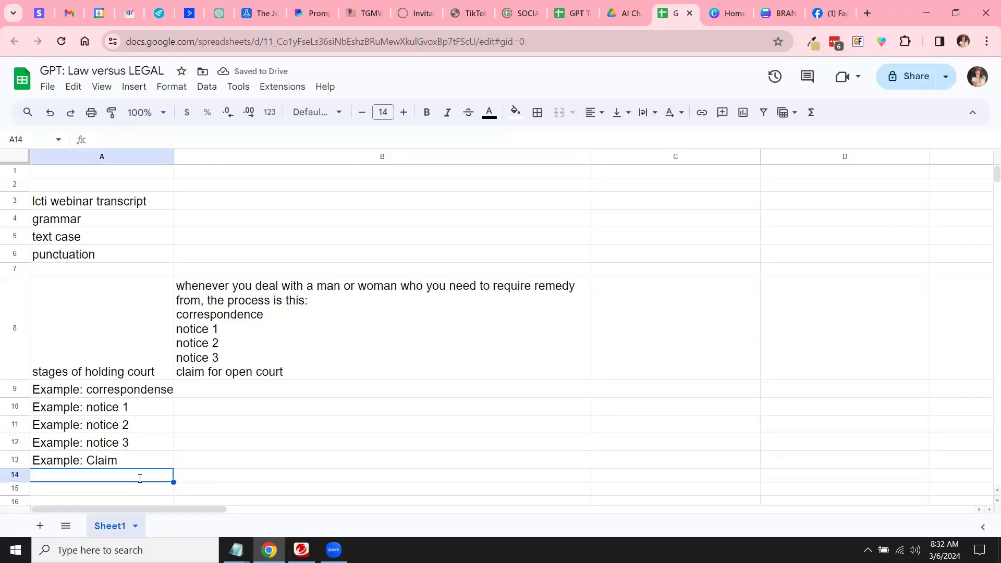
type("Jennifer's Cheat Sheet")
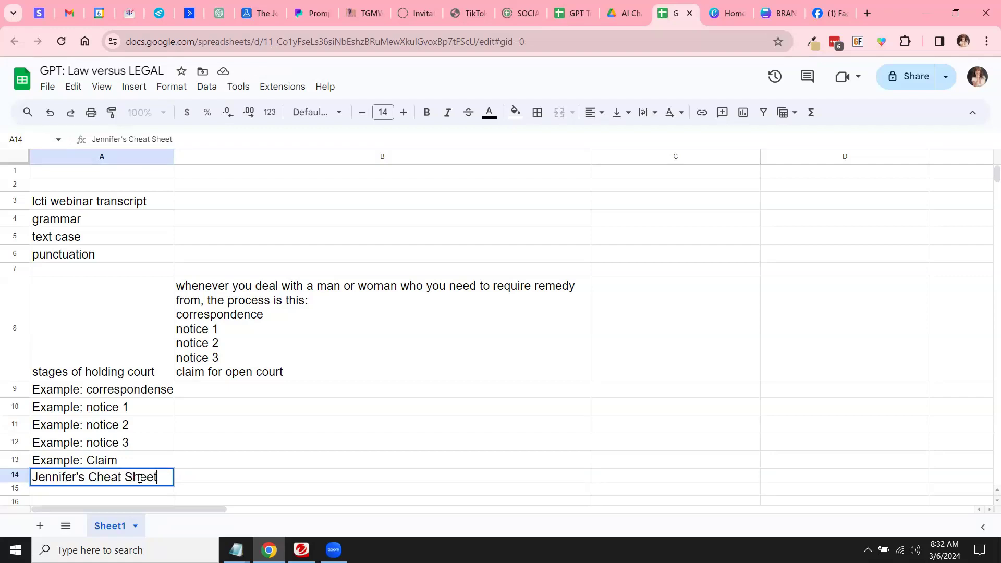
Step: In B14, type 'I created a cheat sheet that highlights in yellow what is difference'
left_click(202, 476)
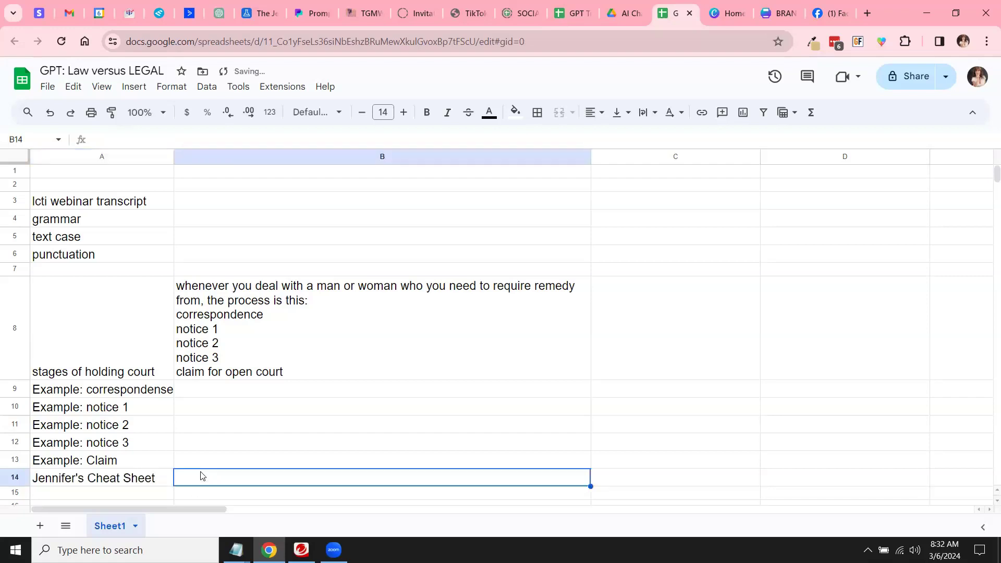
type("I created a")
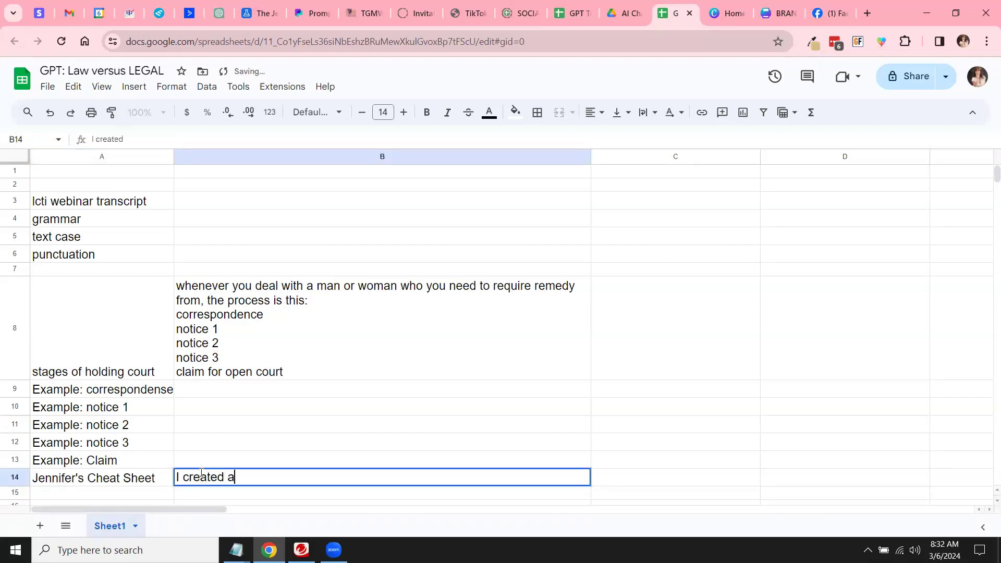
type(" cheat sheet that hi")
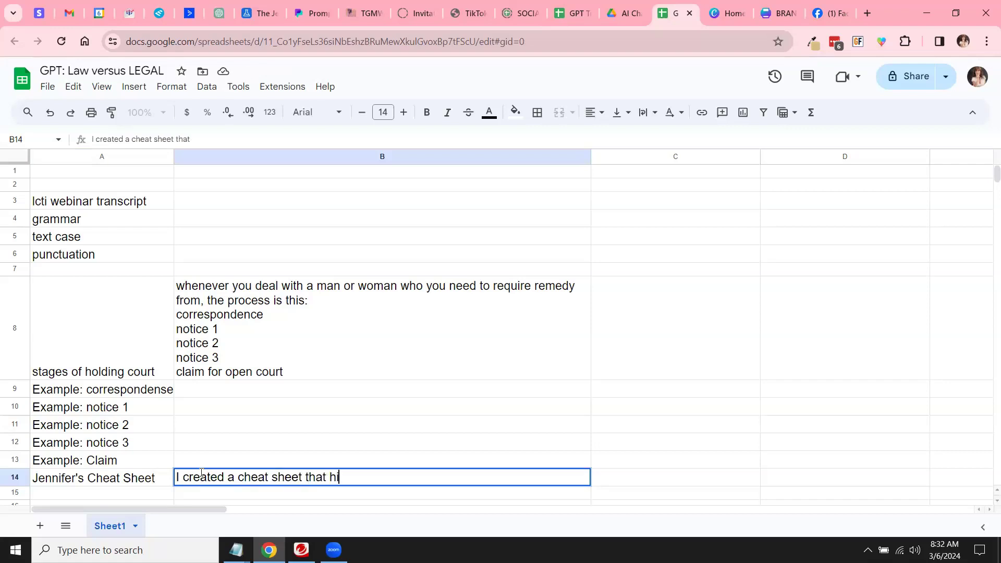
type("ghlights in yellow ")
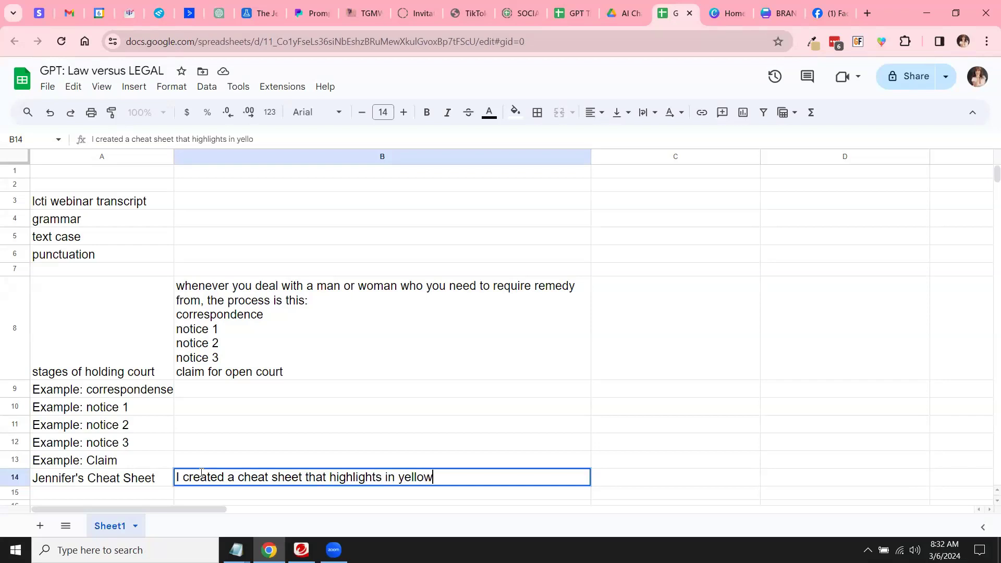
type("what is different in each notice")
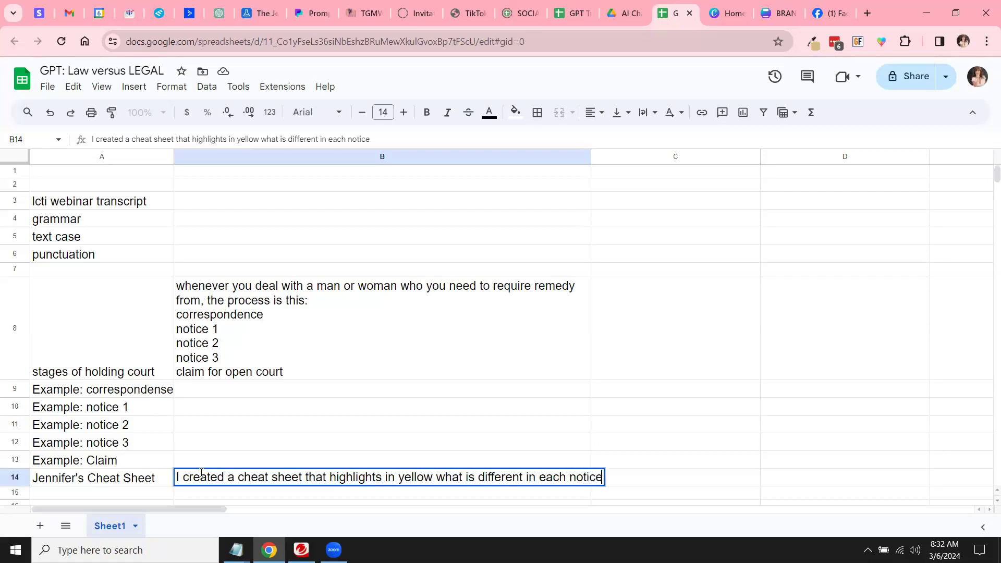
Step: End the B14 note with 'different in each notice' and enter 'link' in C1
left_click(631, 167)
double_click(630, 167)
type("link")
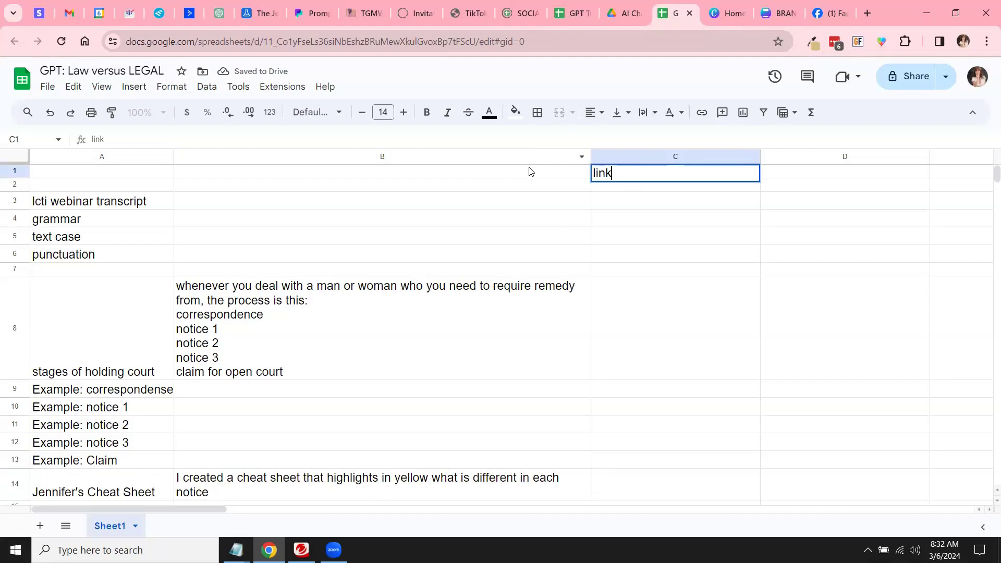
Step: Enter 'description' in B1 and 'training topic' in A1
left_click(530, 171)
type("descript")
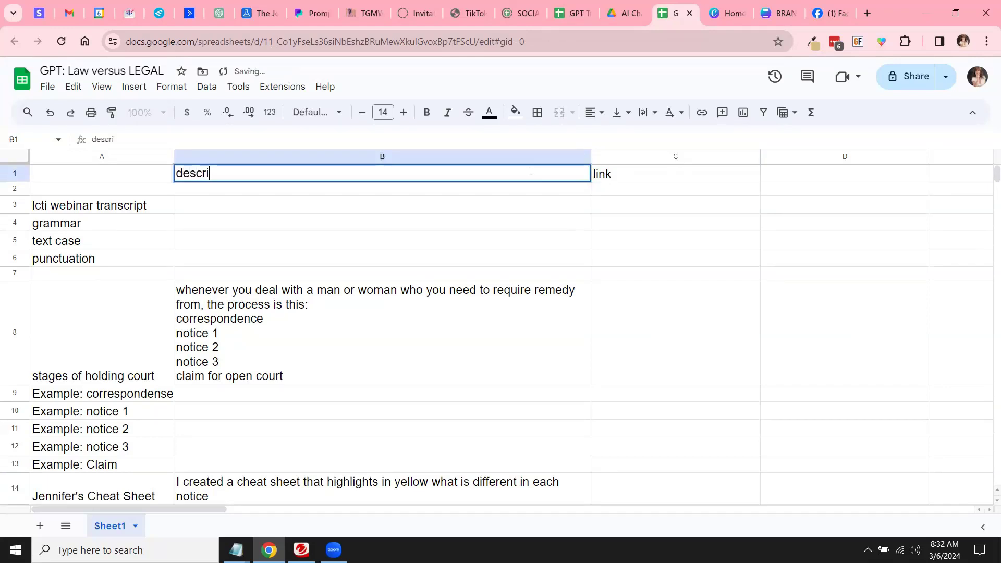
key("BackSpace")
key("BackSpace")
type("ption")
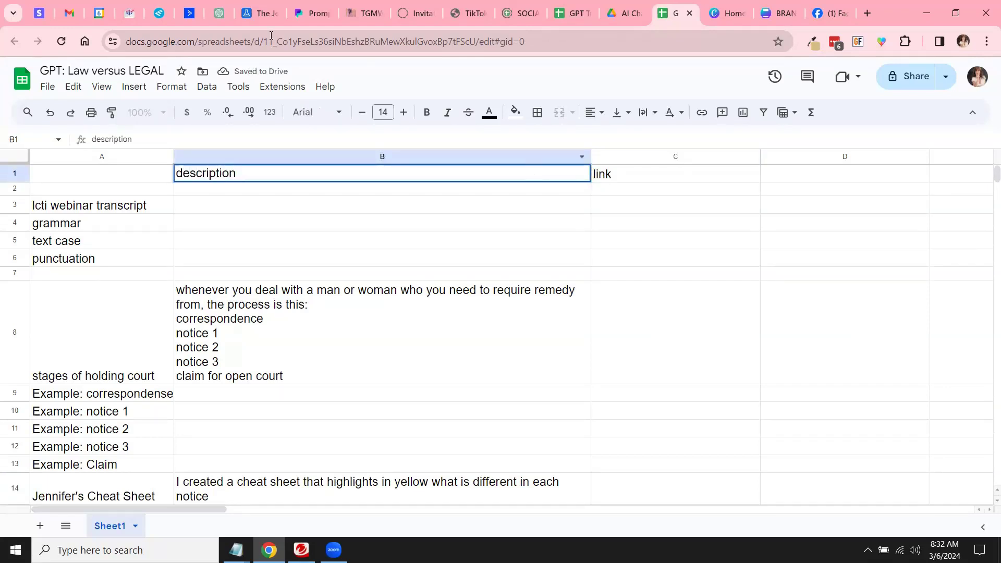
left_click(82, 173)
type("training poi")
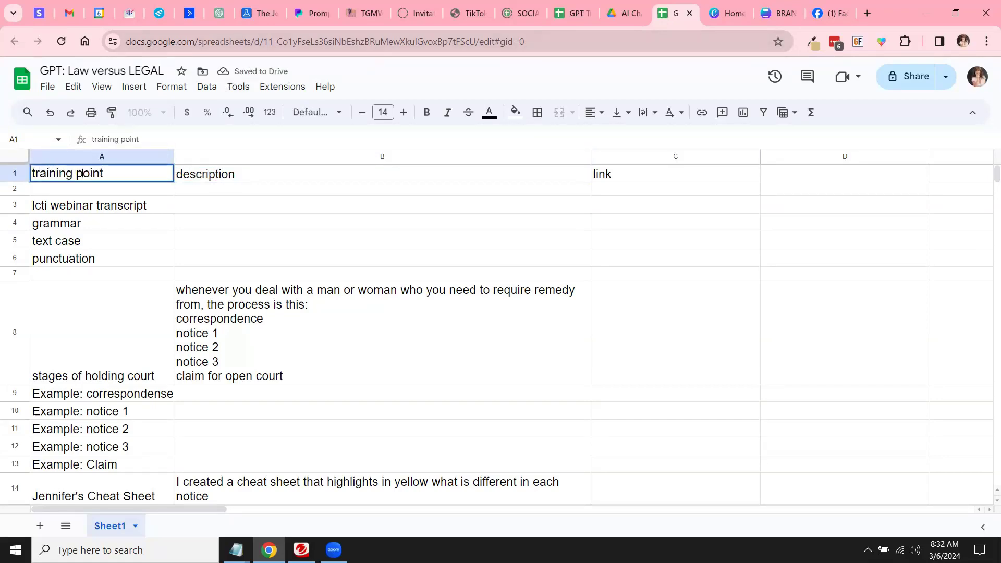
type("nt")
double_click(77, 176)
type("topic")
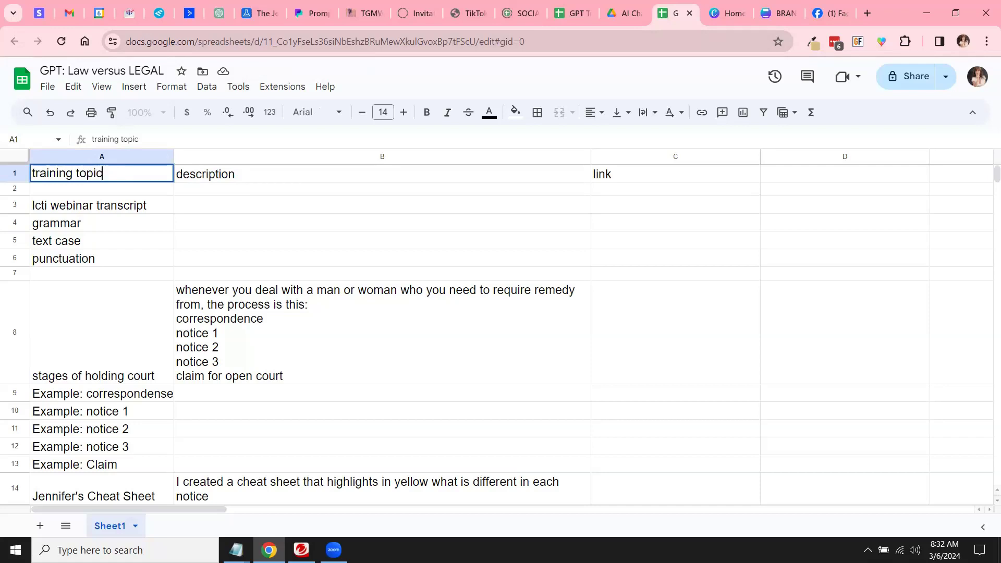
Step: Freeze row 1 and make its headers bold and centre-aligned
left_click(15, 173)
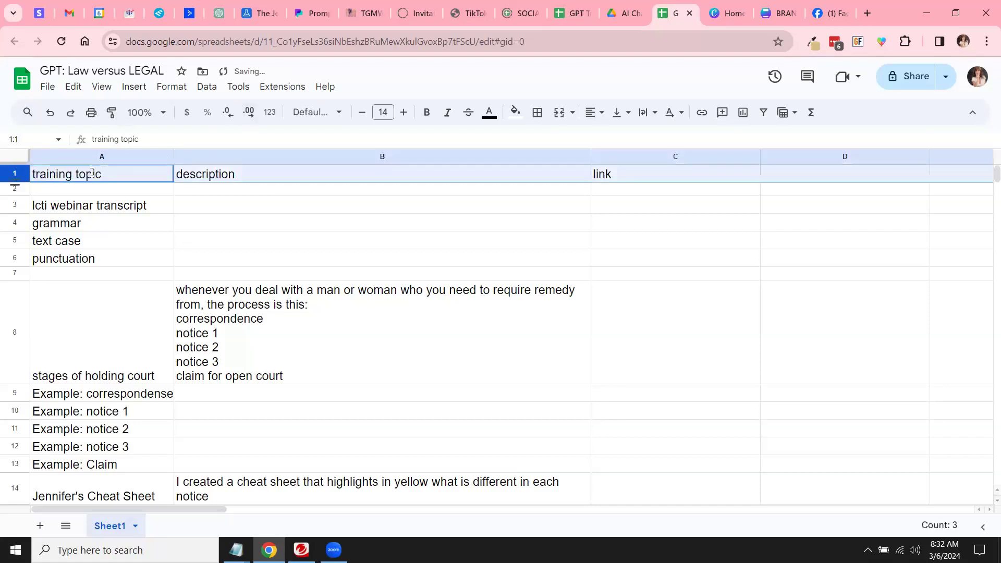
left_click(101, 86)
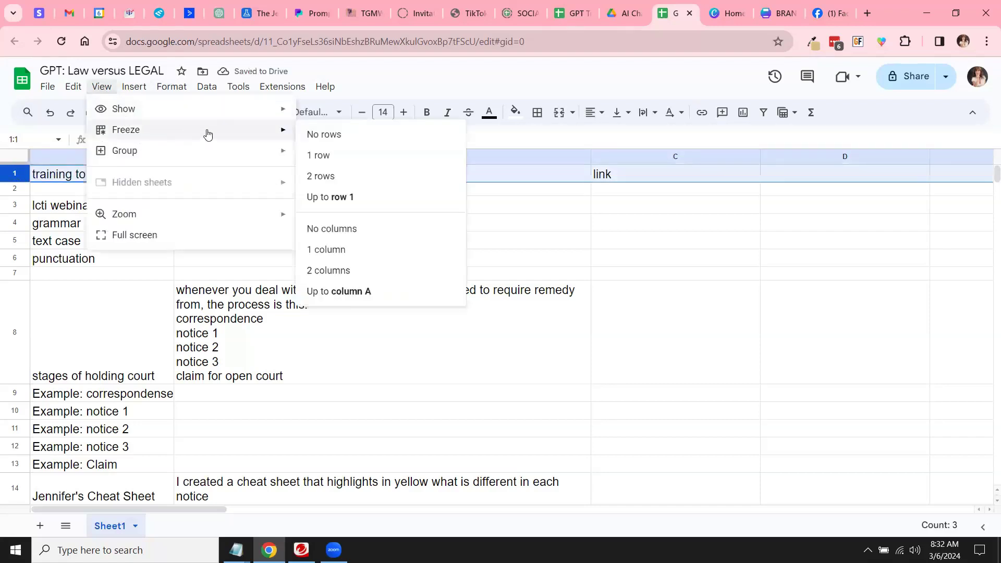
mouse_move(276, 132)
left_click(408, 159)
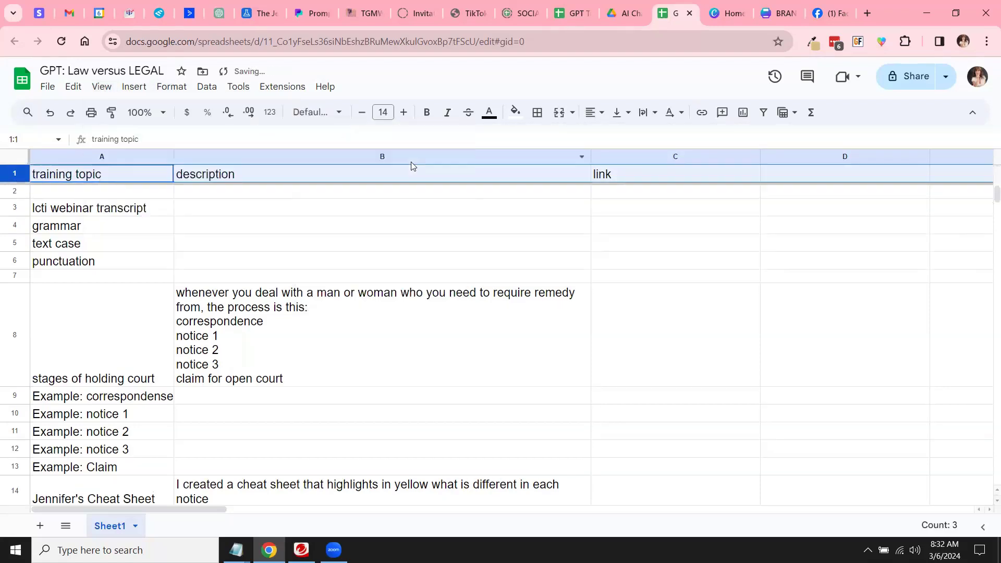
left_click(427, 112)
left_click(593, 112)
left_click(615, 137)
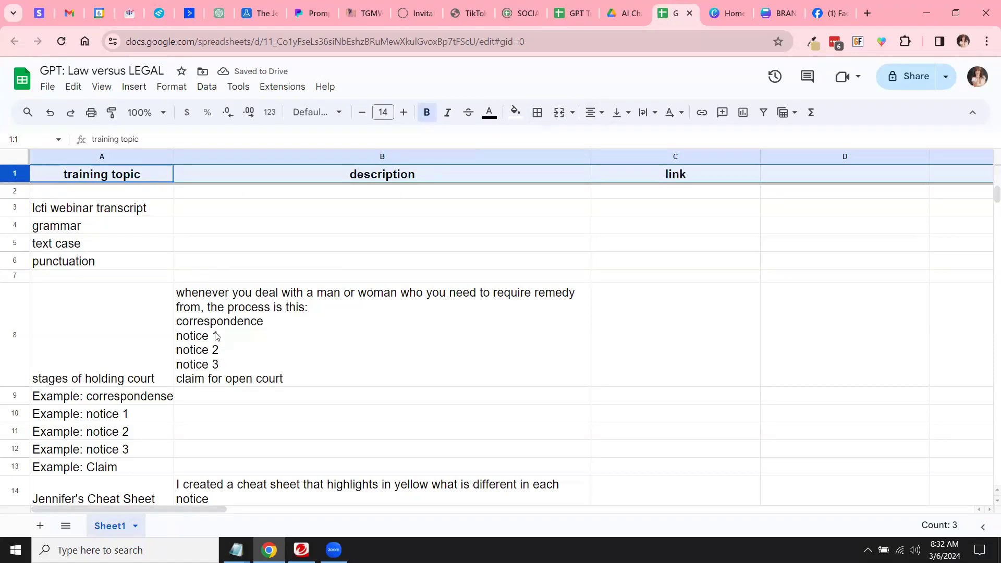
scroll(263, 353, "down", 3)
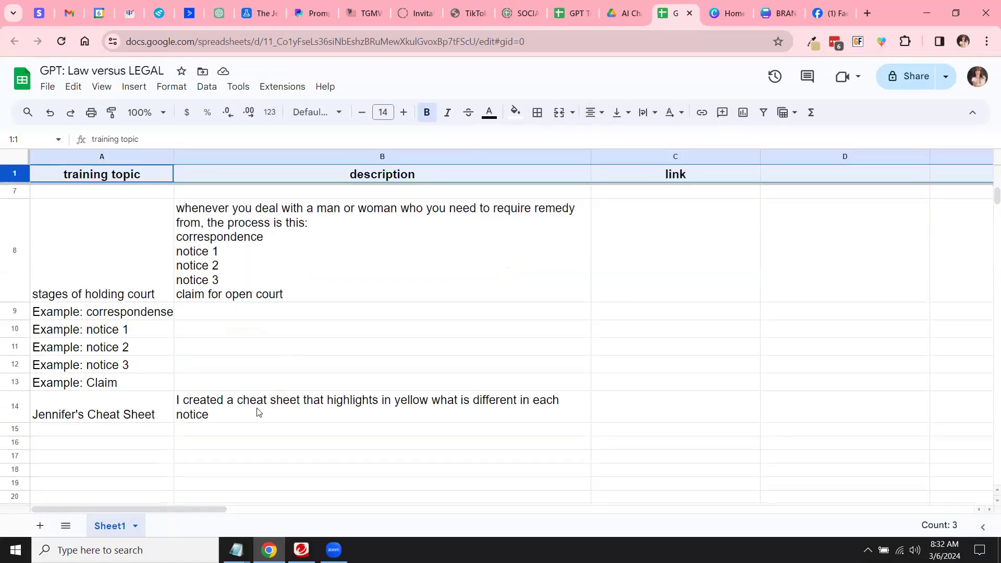
Step: Paste the cheat sheet document's URL from Drive into C14
left_click(263, 415)
left_click(651, 406)
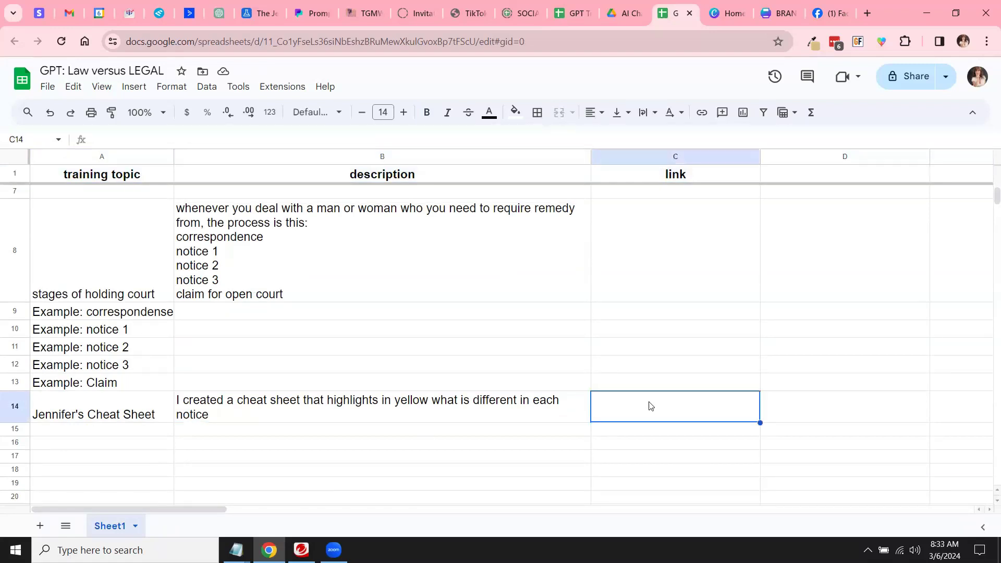
left_click(626, 16)
double_click(599, 399)
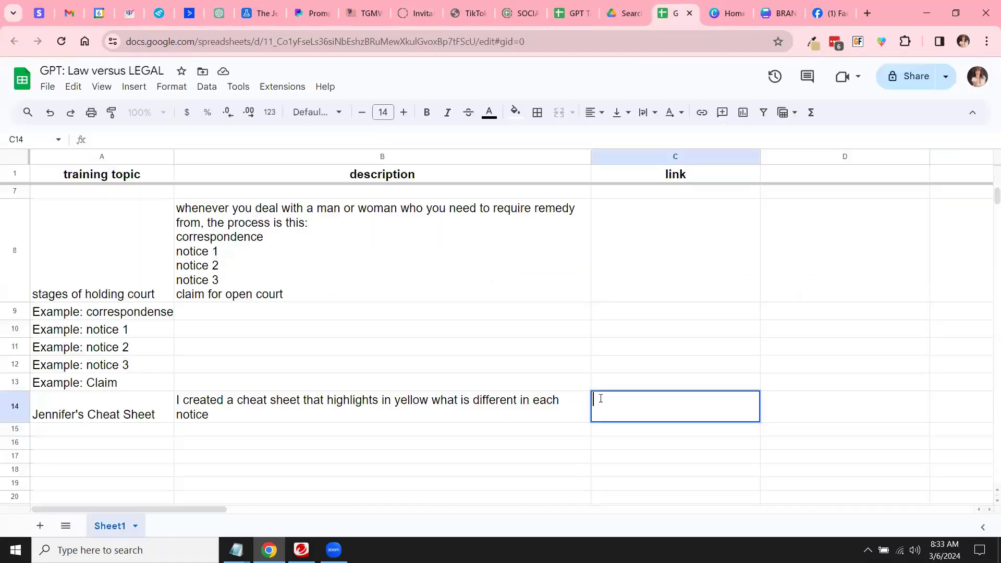
left_click(539, 405)
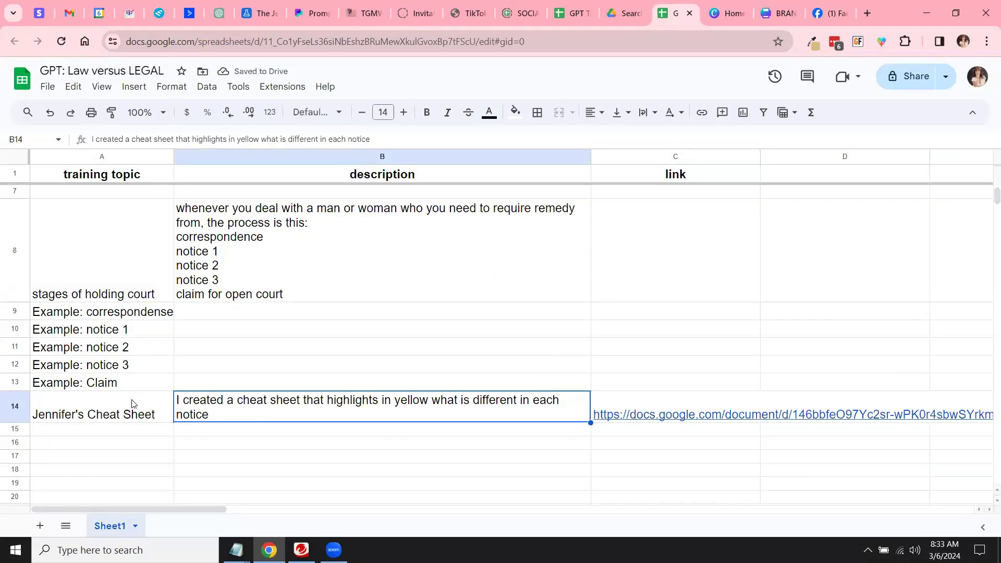
Step: Select the notice 3 and Claim example rows
left_click(119, 385)
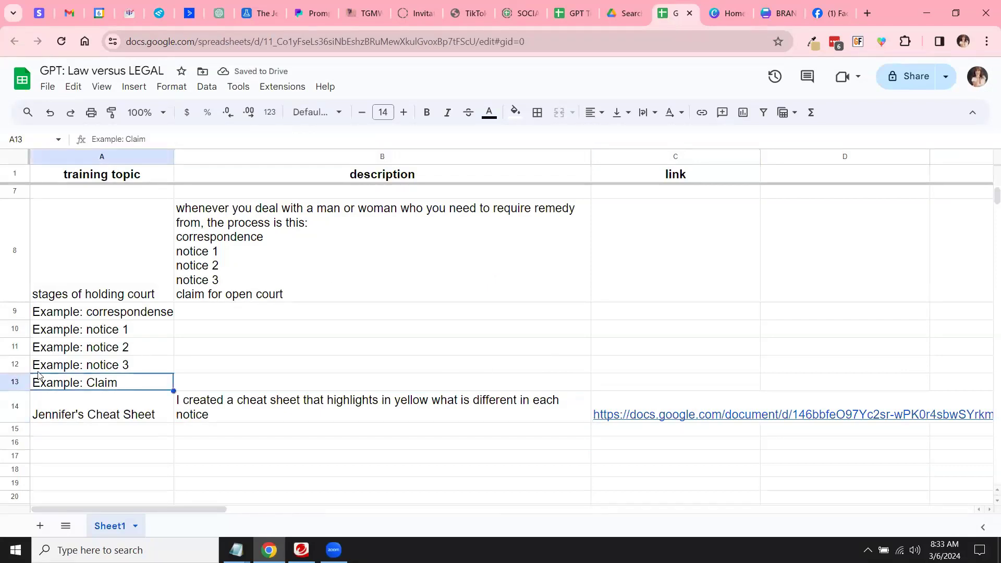
left_click(18, 363)
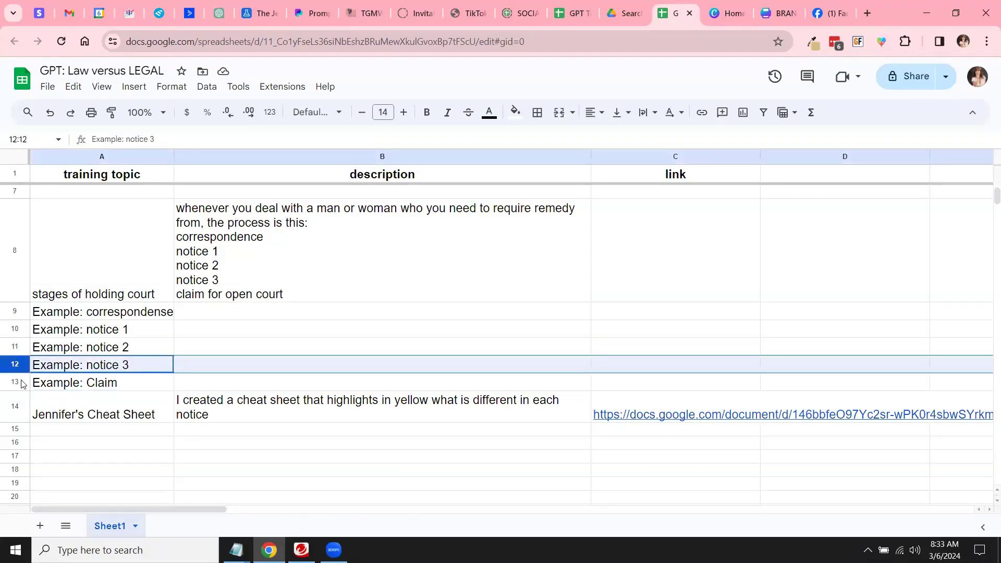
left_click(19, 381)
right_click(20, 381)
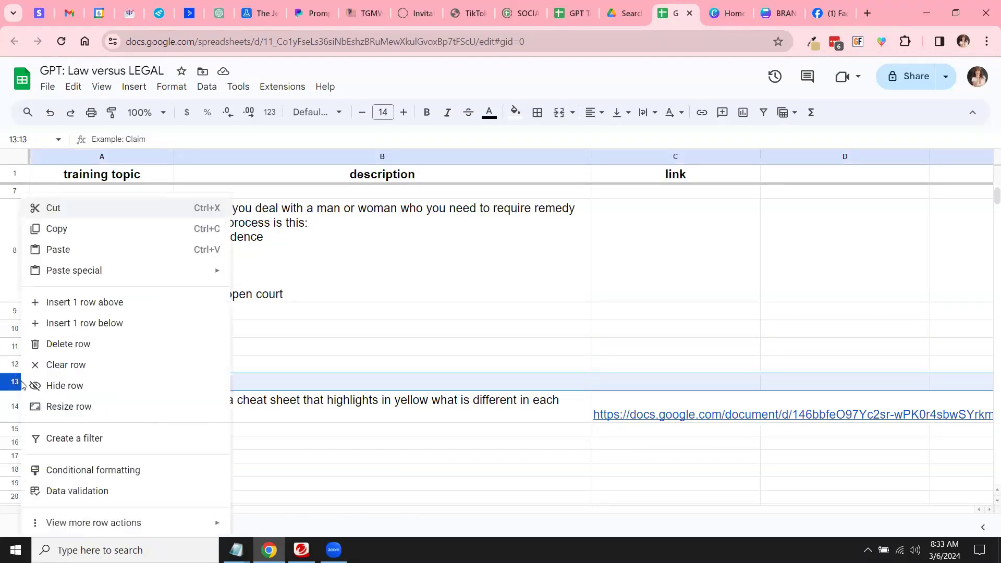
left_click(85, 303)
left_click(119, 378)
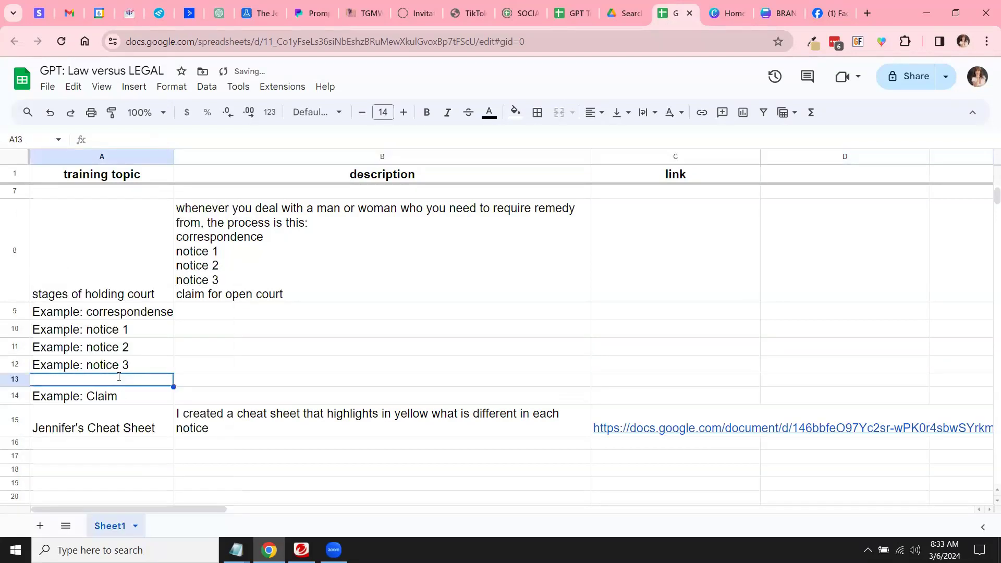
type("Example: Bil")
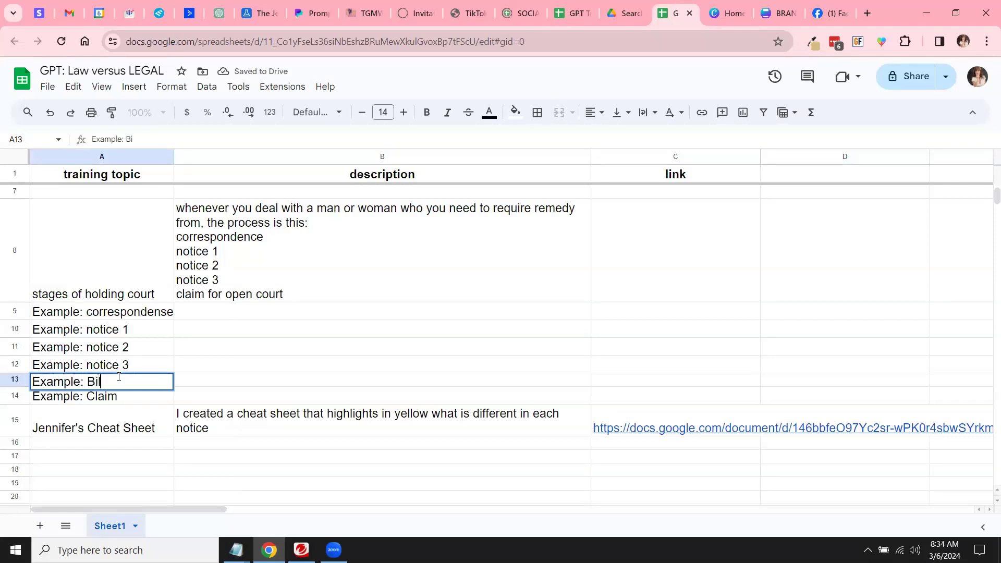
left_click(151, 326)
scroll(179, 288, "up", 1)
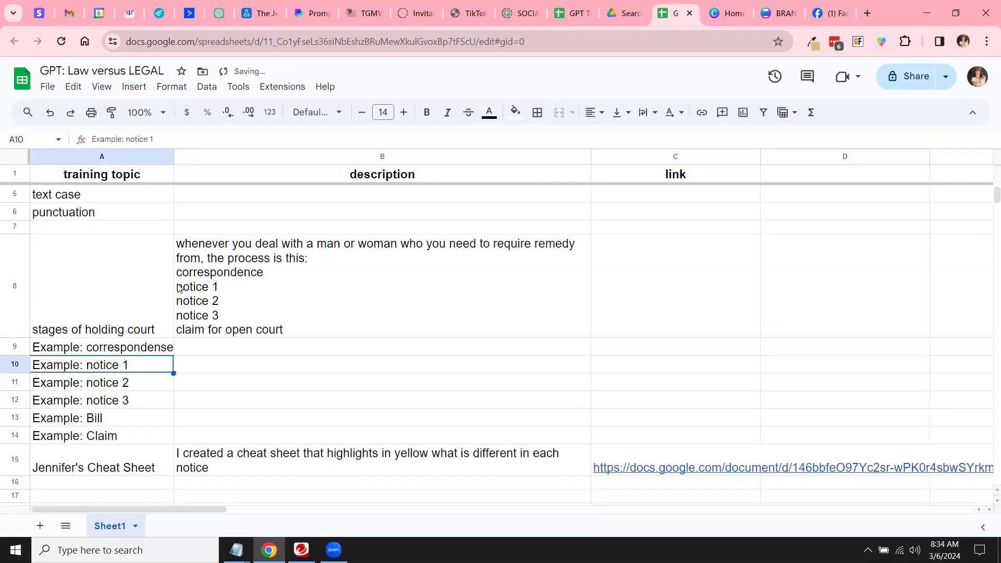
left_click(198, 214)
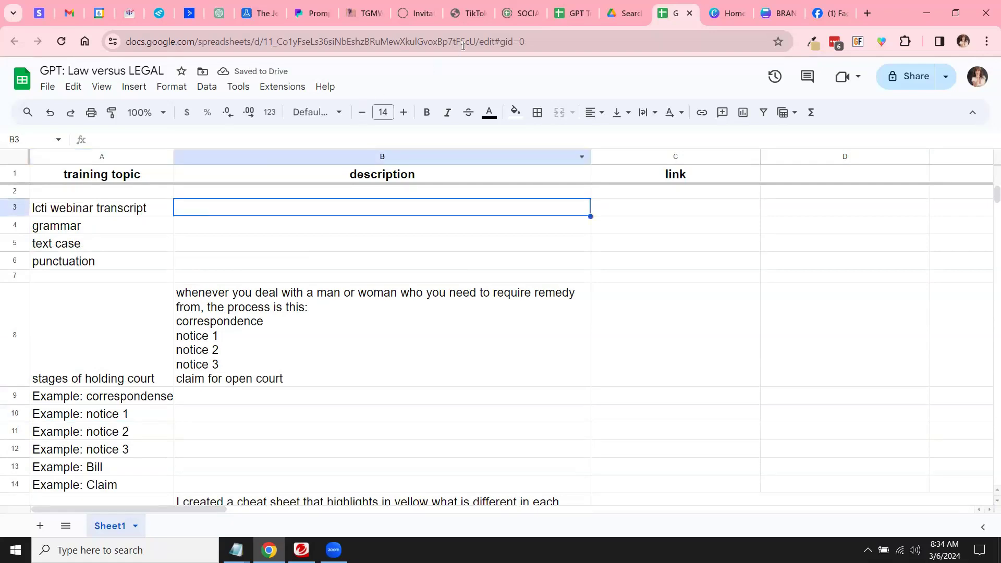
Step: Search Drive for 'lcti' and open the lcti webinar presentation
left_click(620, 12)
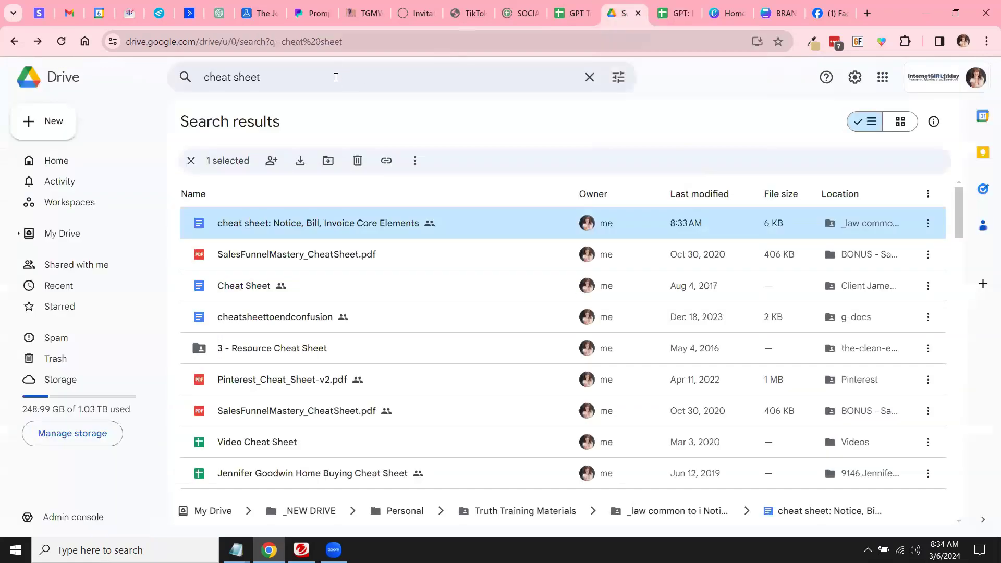
left_click(336, 77)
type("lcti")
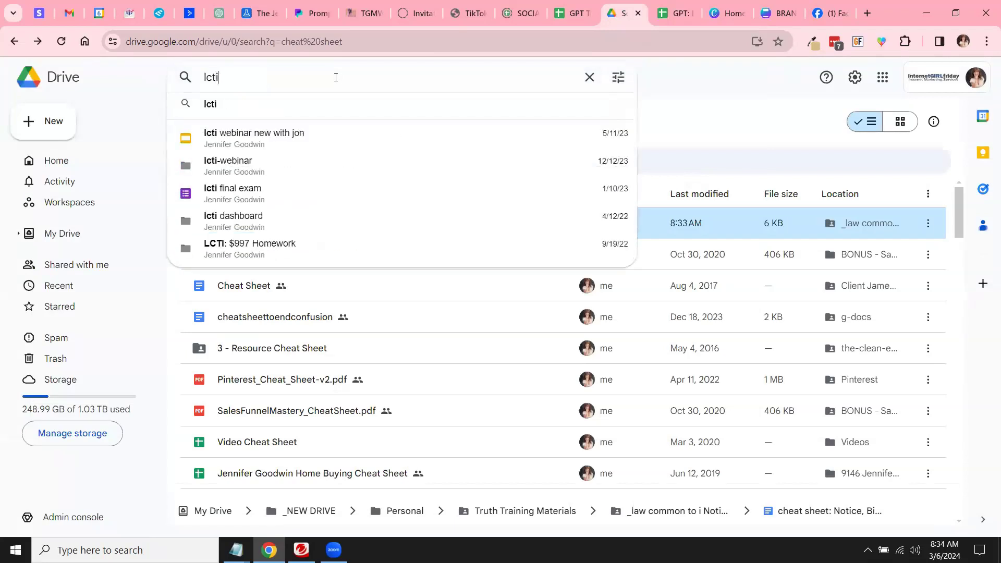
left_click(296, 135)
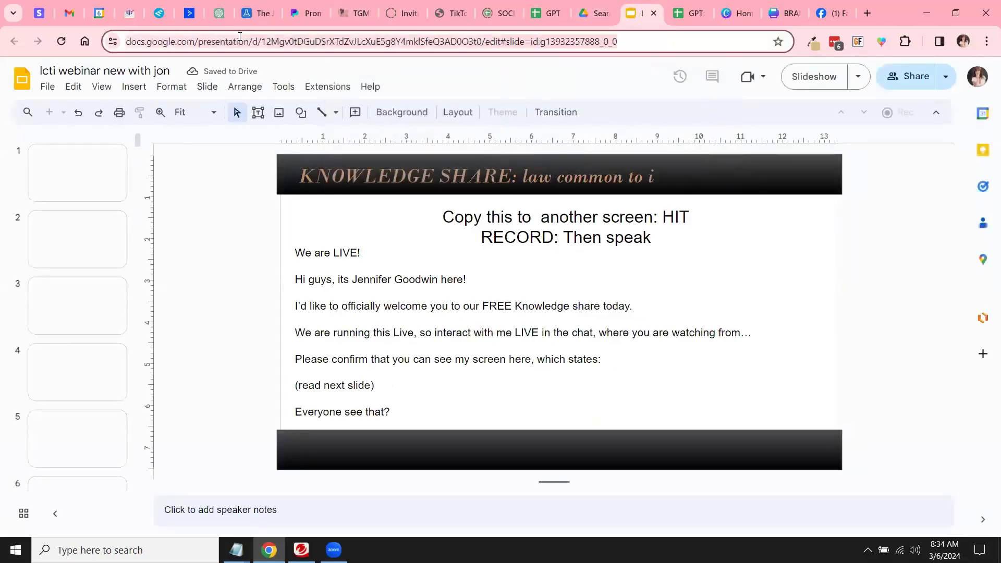
Step: Return to the Law versus LEGAL spreadsheet and start editing cell B3
left_click(678, 20)
double_click(289, 205)
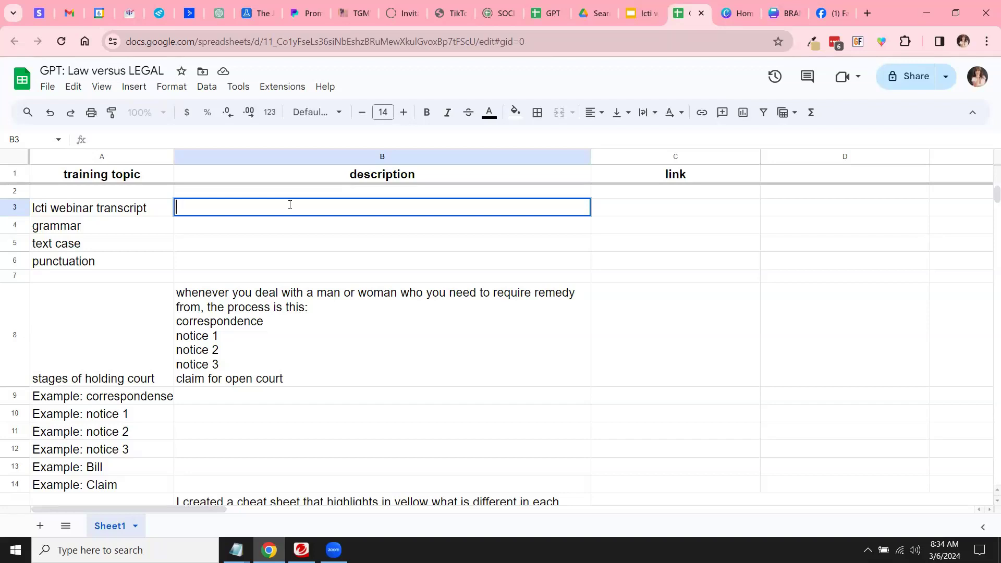
Step: Paste the webinar presentation's Slides link into C3
left_click(608, 208)
left_click(478, 211)
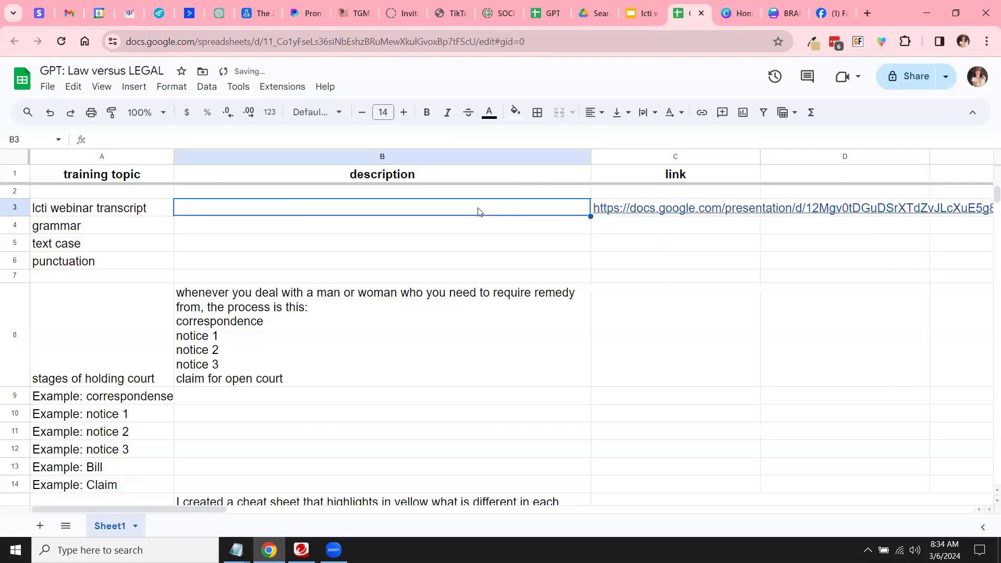
Step: Note in B3 that a colleague might have the transcript in Descript
double_click(242, 211)
type("jen mig")
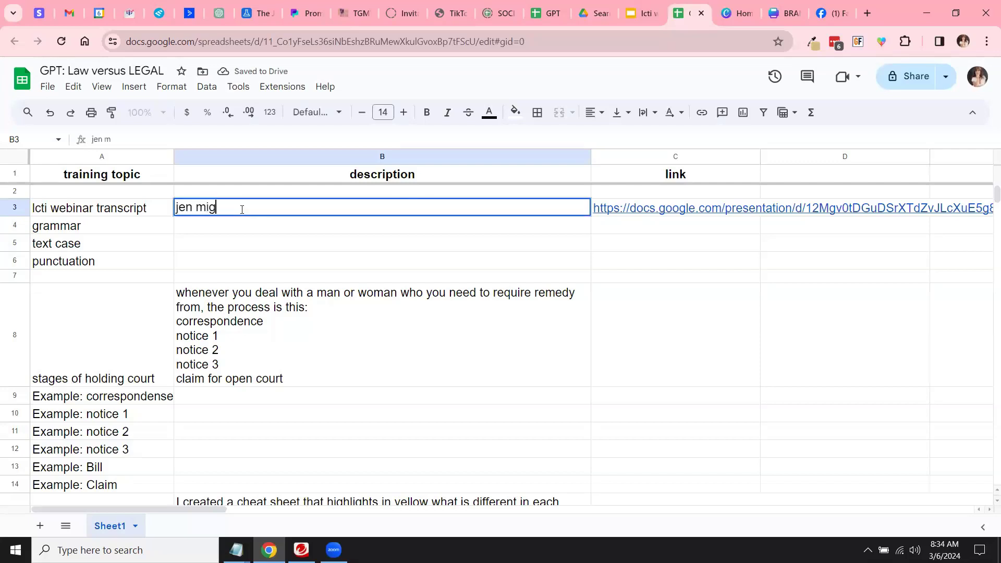
type("ht have transcript ")
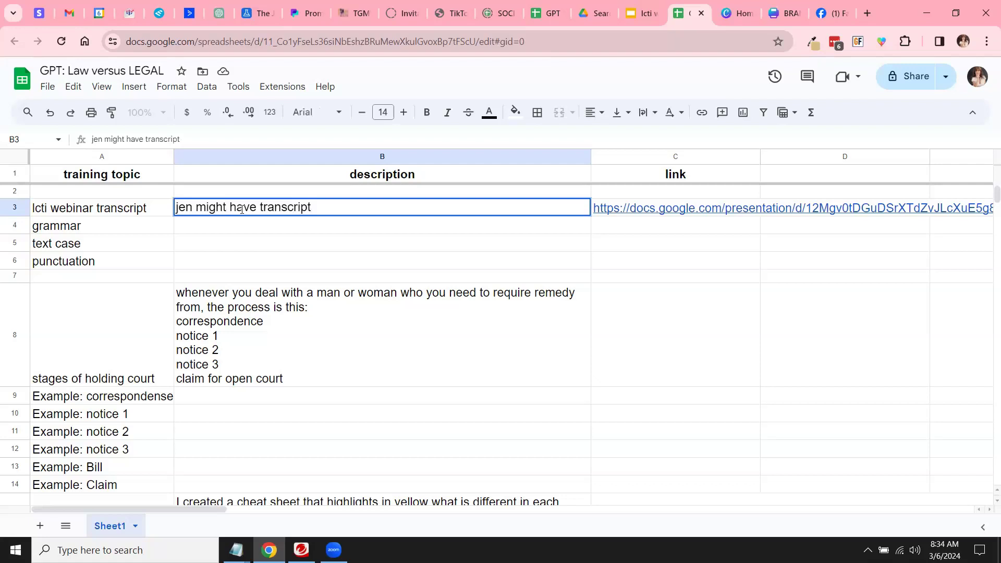
type("in descript")
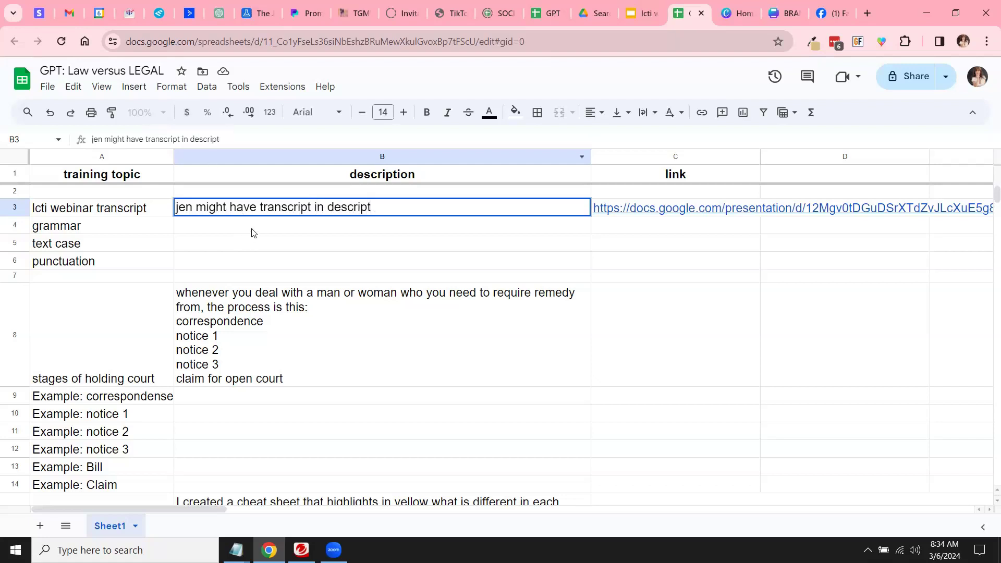
left_click(251, 231)
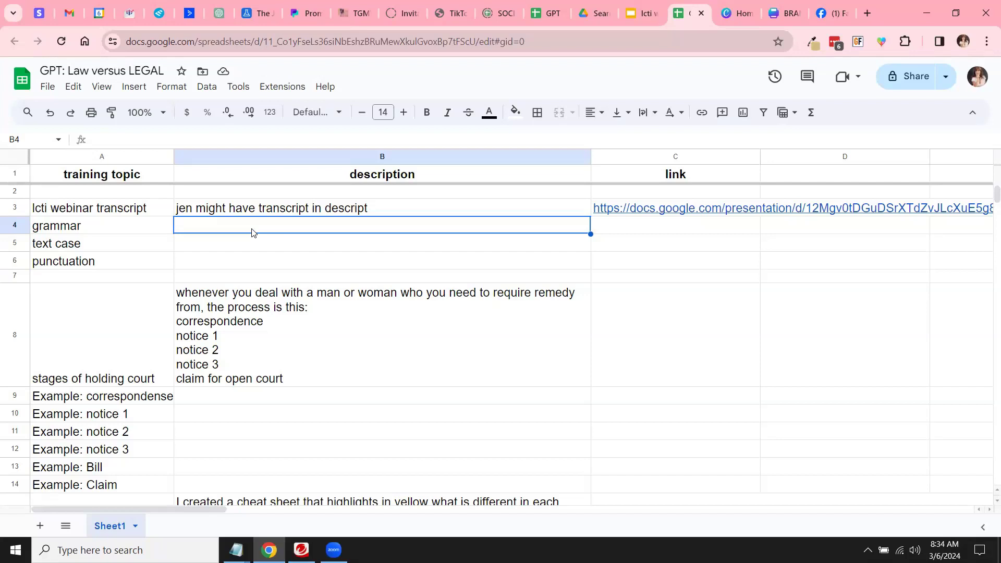
Step: Write B4's first rules: lowercase i's followed by a comma, sentences ending only with a comma
double_click(251, 230)
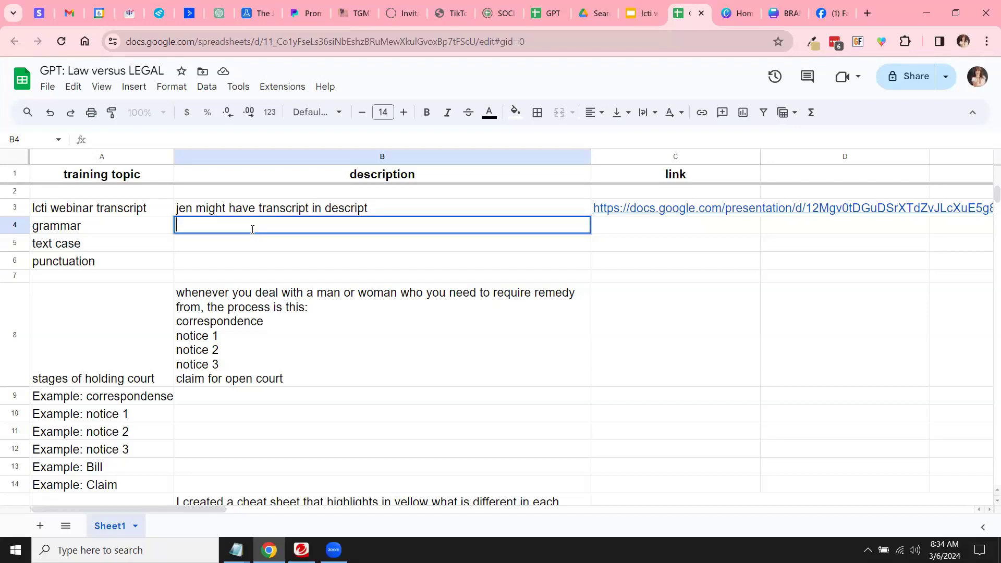
type("all i's are lowerca")
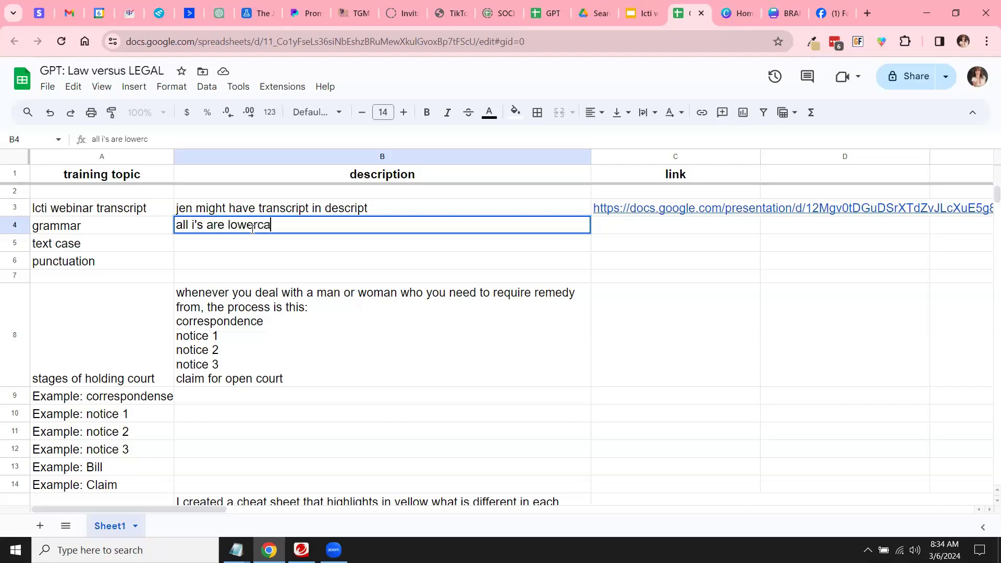
type("se followed ")
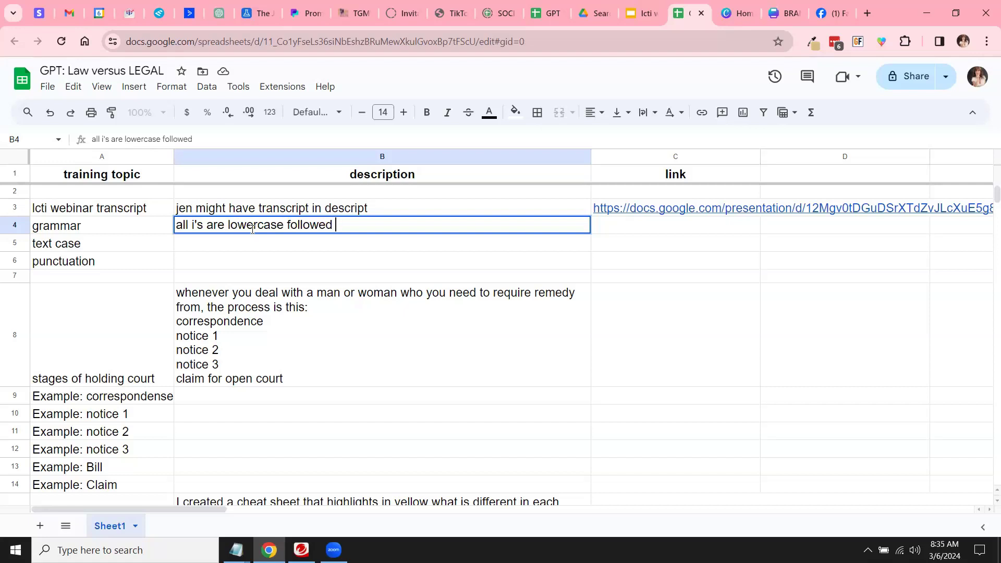
type("by  a comma")
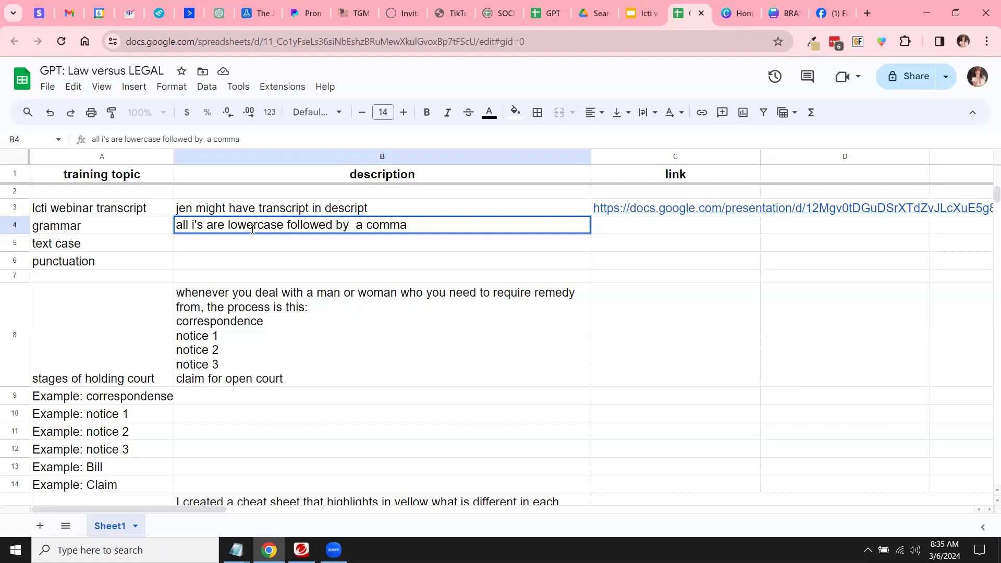
key("alt+Return")
type("all ")
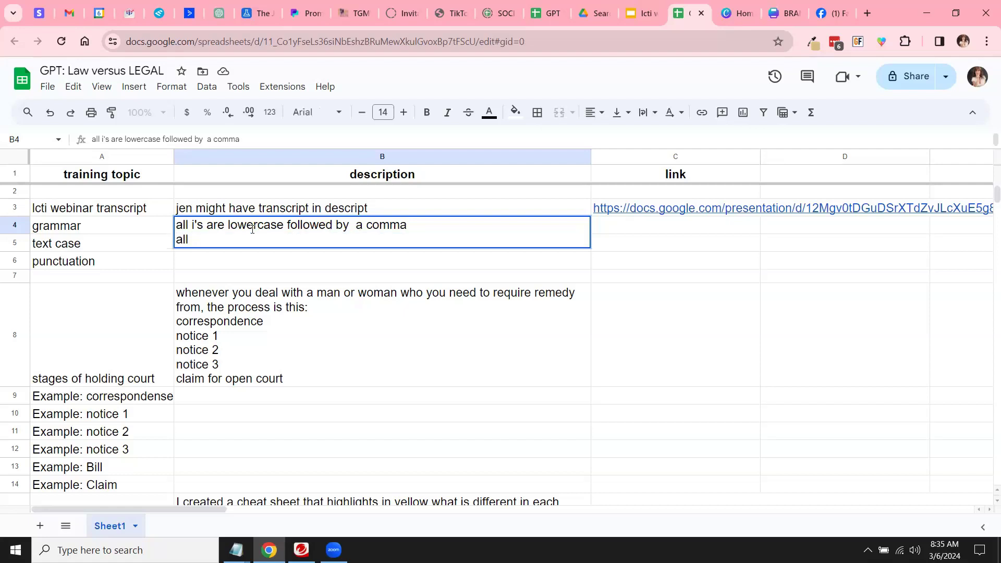
type("sentences end with only a comma or")
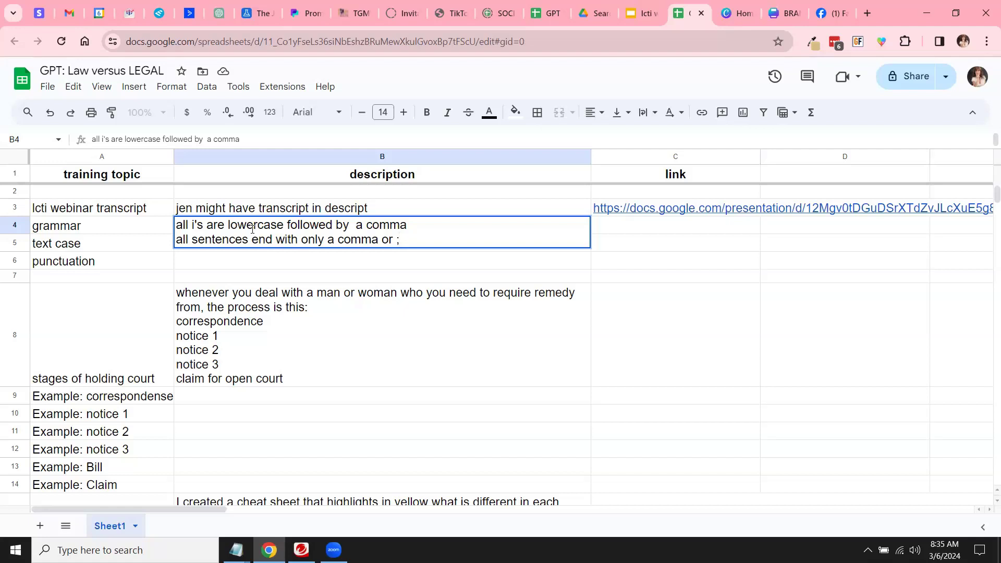
type(";")
key("BackSpace")
key("BackSpace")
Step: Add rules on ask/say/state/require verbs and calling people only man or woman, then start B5's lowercase note
key("alt+Return")
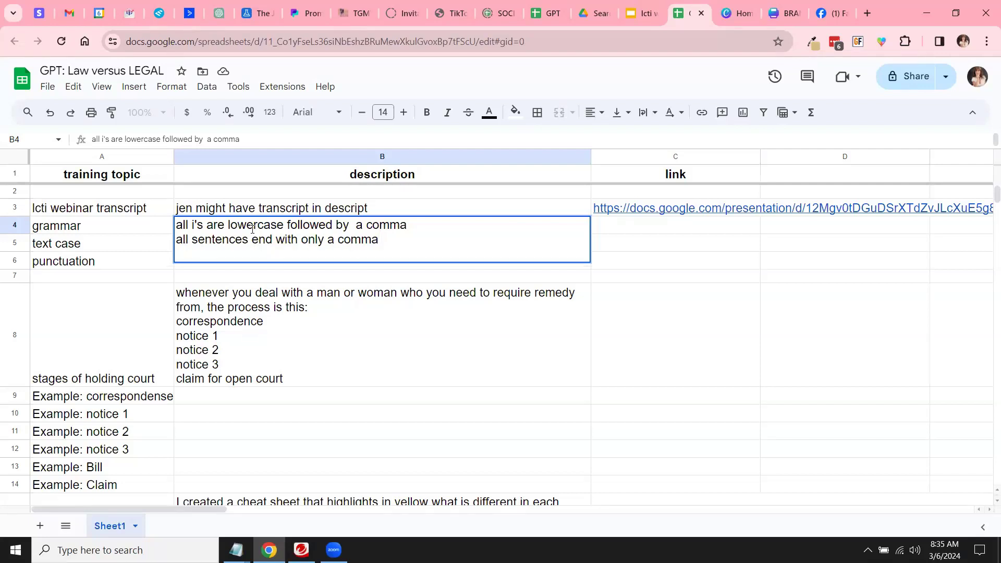
type("the")
key("BackSpace")
key("BackSpace")
key("BackSpace")
type("most sentences ")
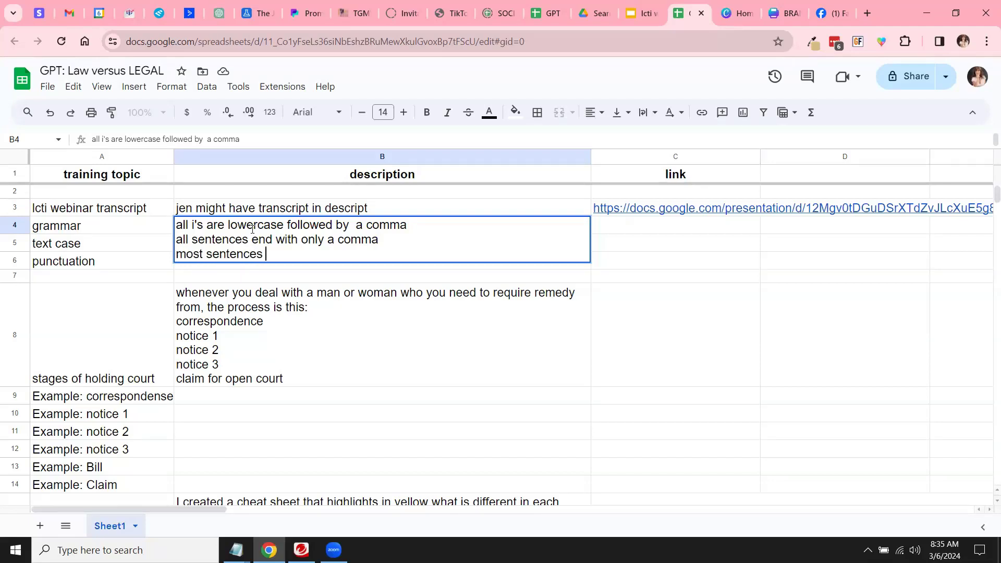
type("will start with ask, ")
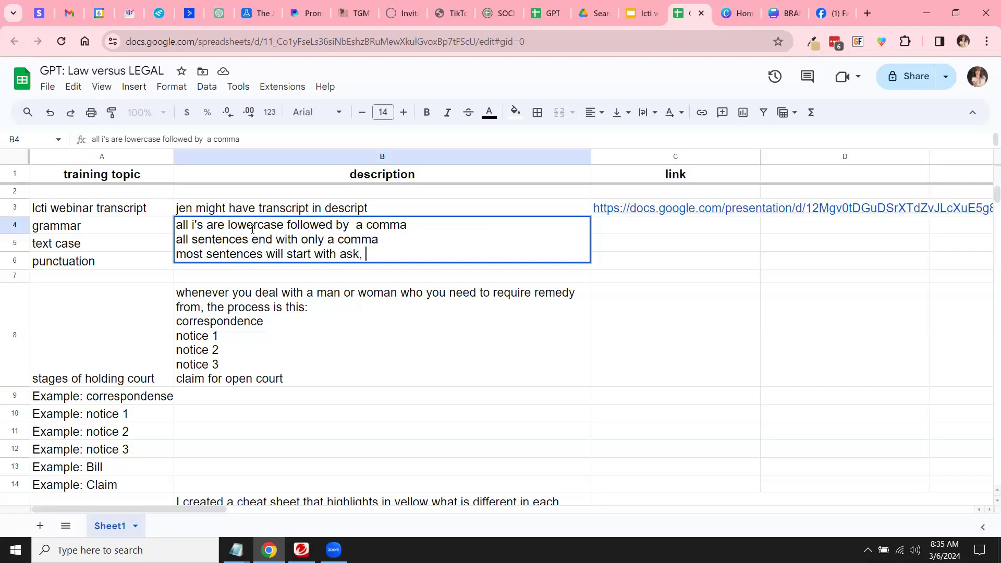
type("say, state, require type verb")
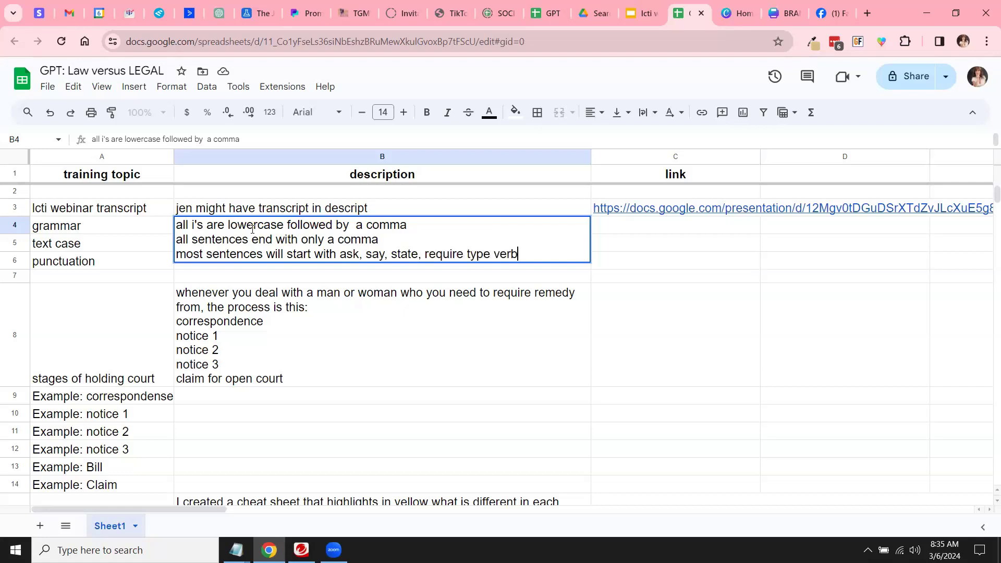
type("age")
key("ctrl+Return")
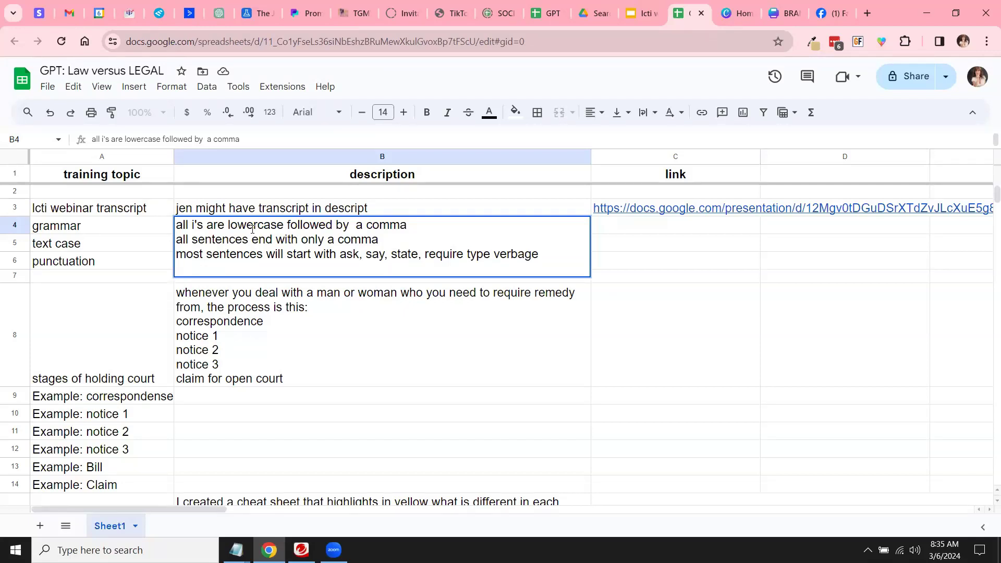
type("we only refer to m")
key("BackSpace")
type("people")
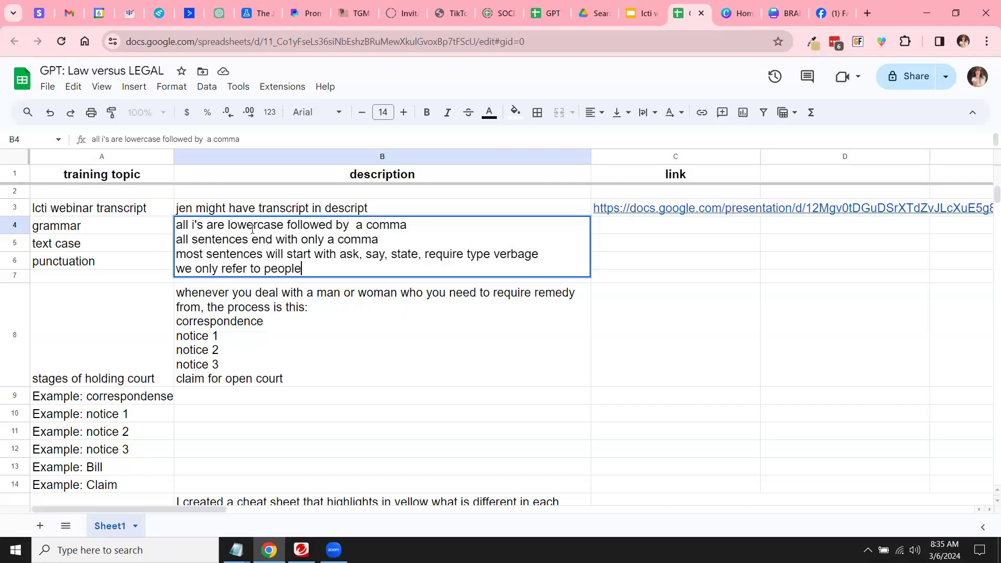
type(" as man or woman")
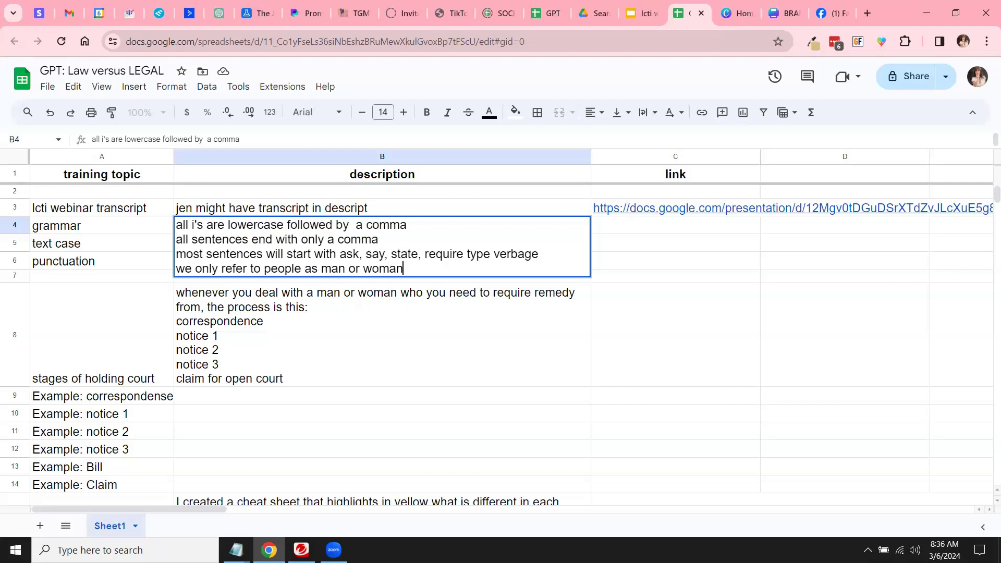
left_click(167, 320)
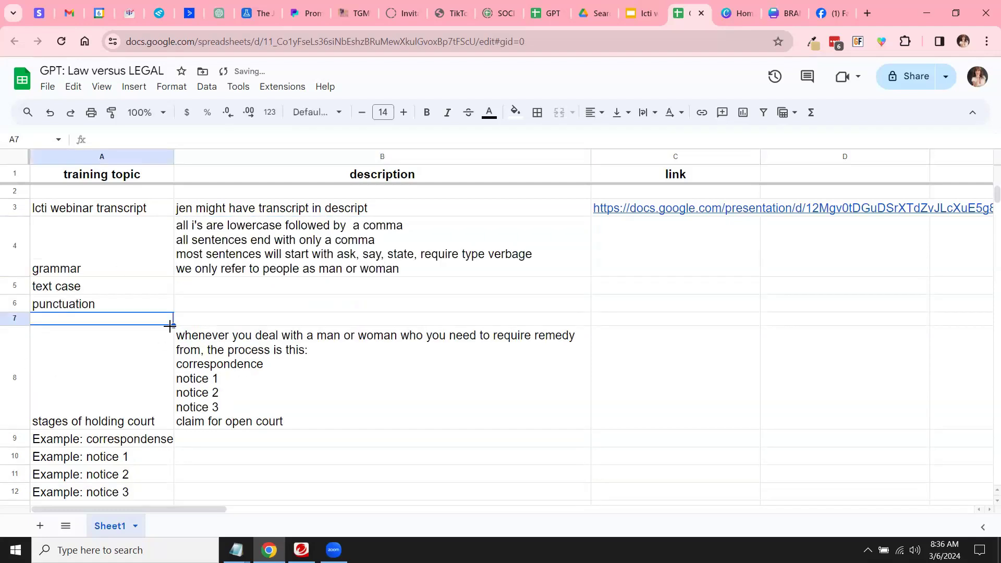
left_click(183, 292)
type("all  law")
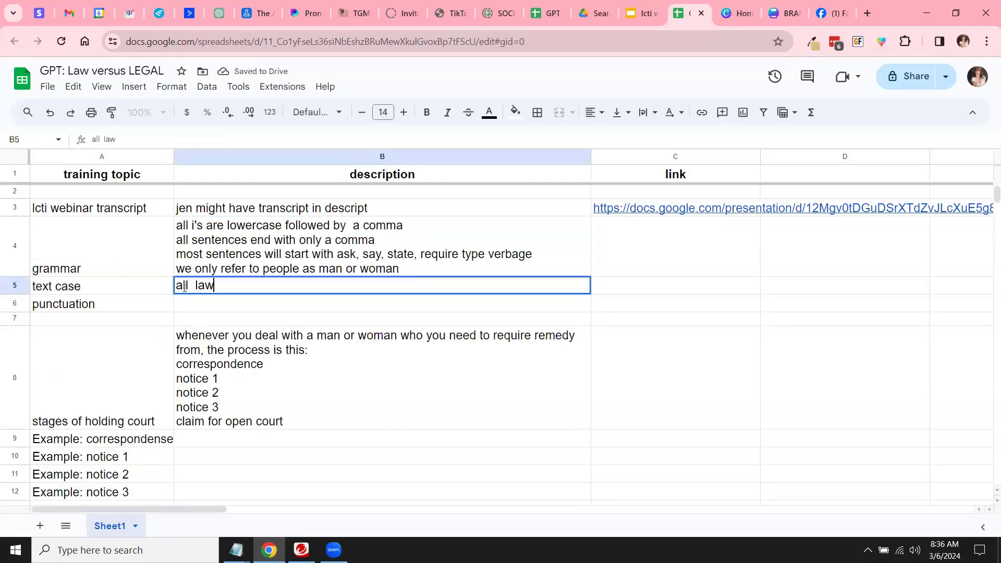
type(" notices are in ")
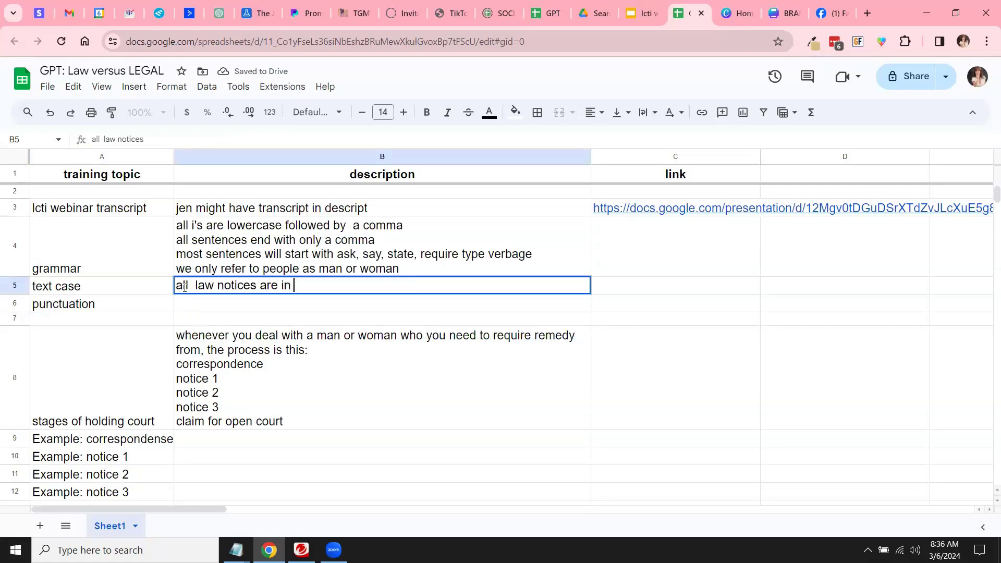
type("lowercase only")
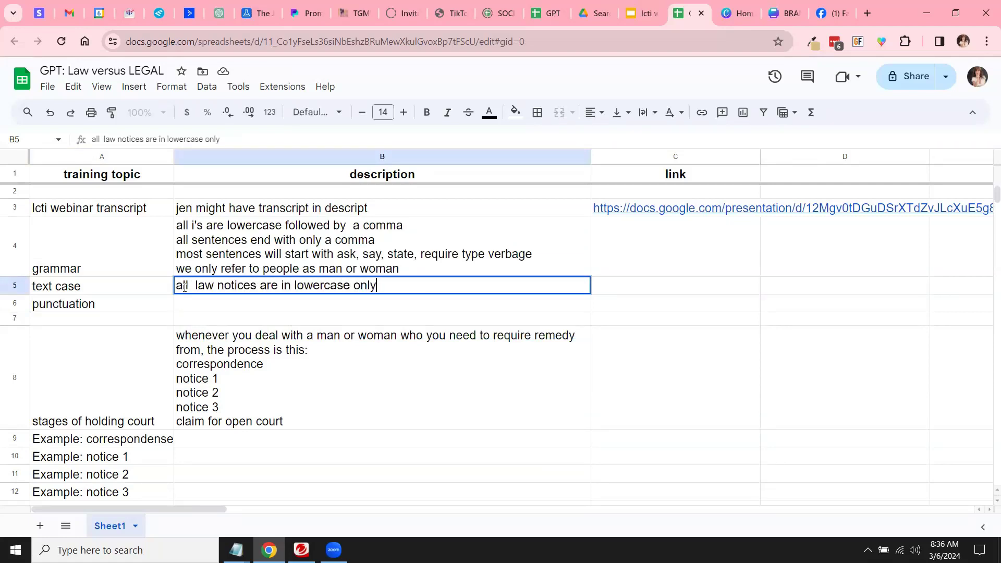
type(", we never capitaliz")
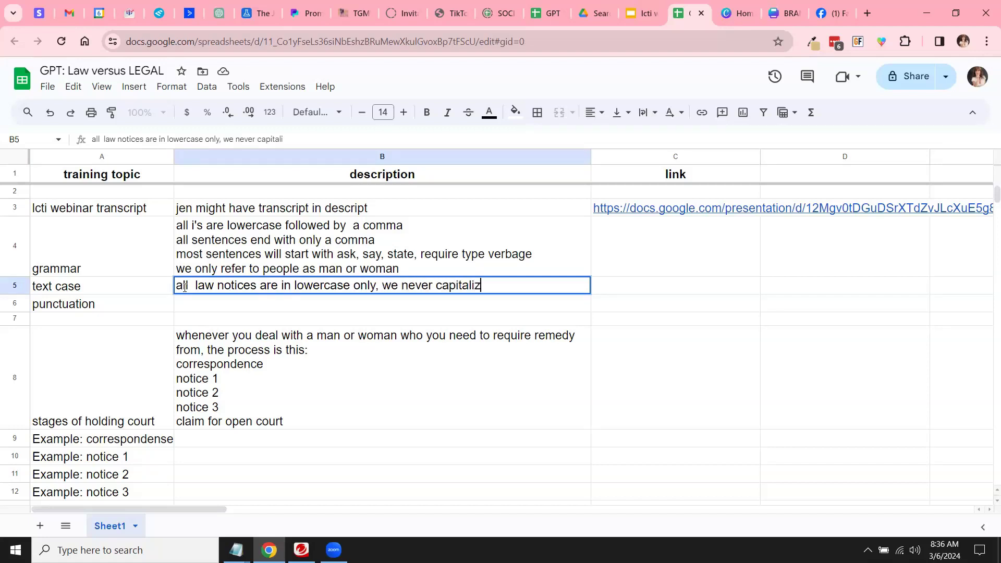
type("e unless referenceing ")
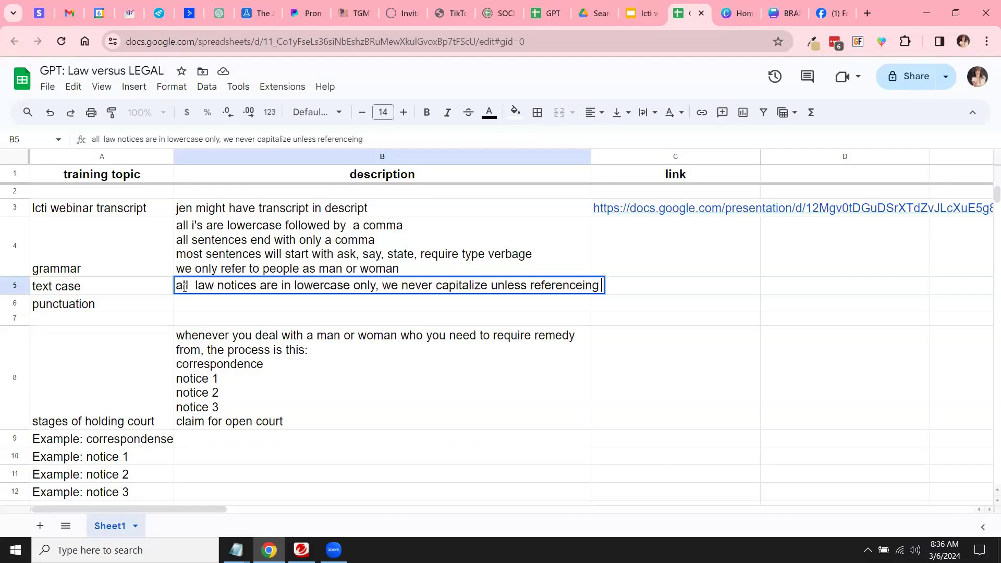
type("something of")
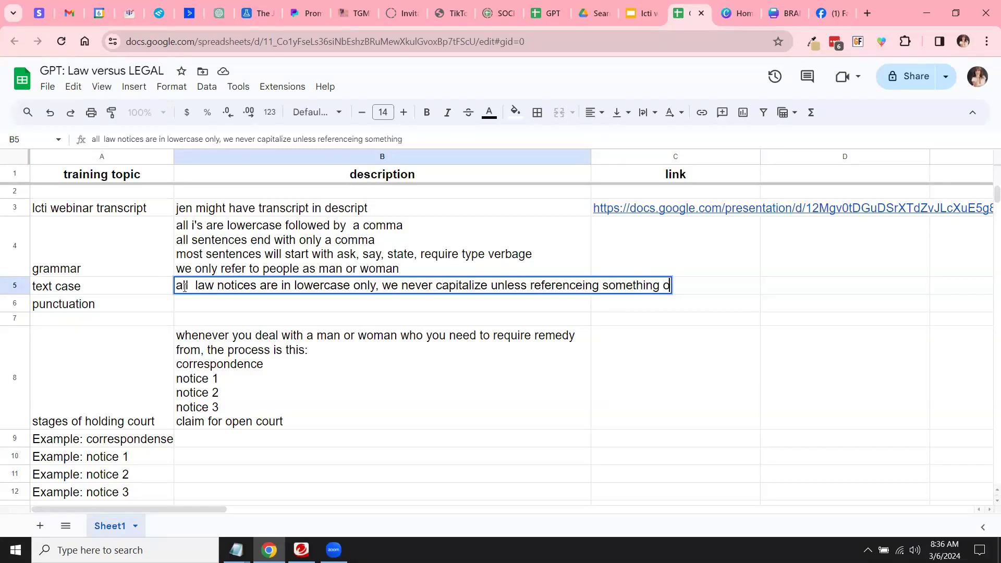
type(" THIERs")
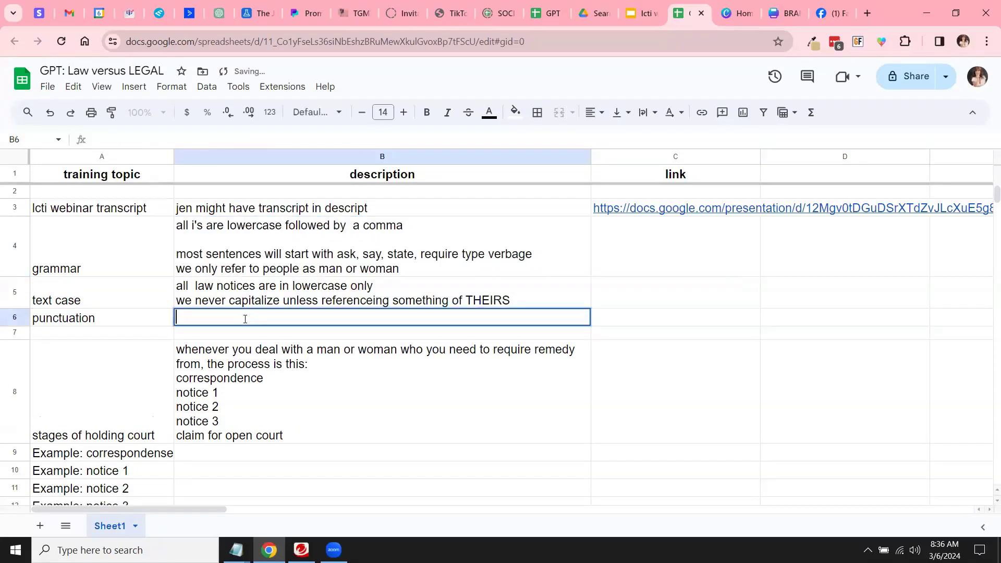
Step: Paste the comma rule into B6 and delete the empty line in B4's grammar rules
type("all sentences end with only a comma")
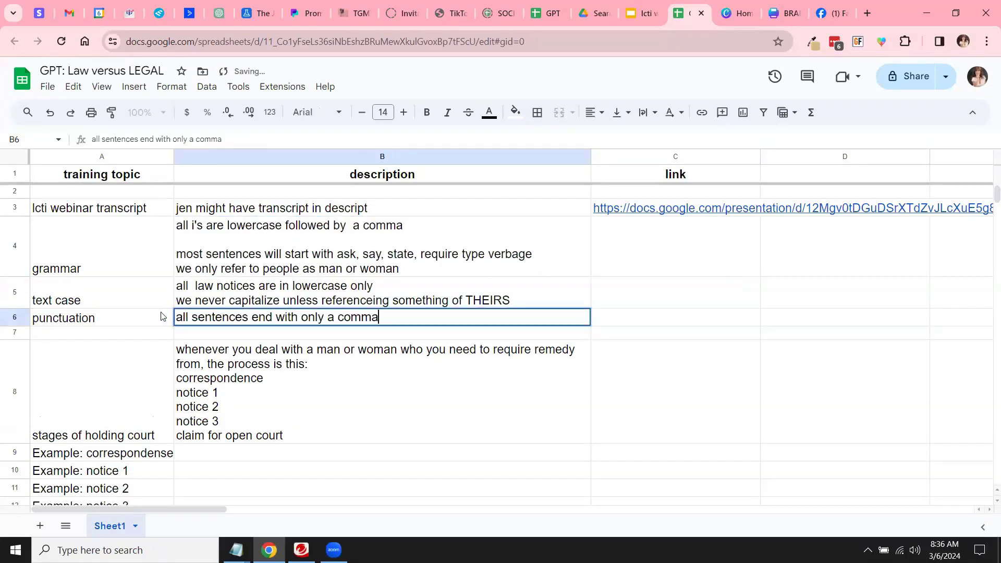
left_click(161, 316)
left_click(187, 248)
double_click(177, 240)
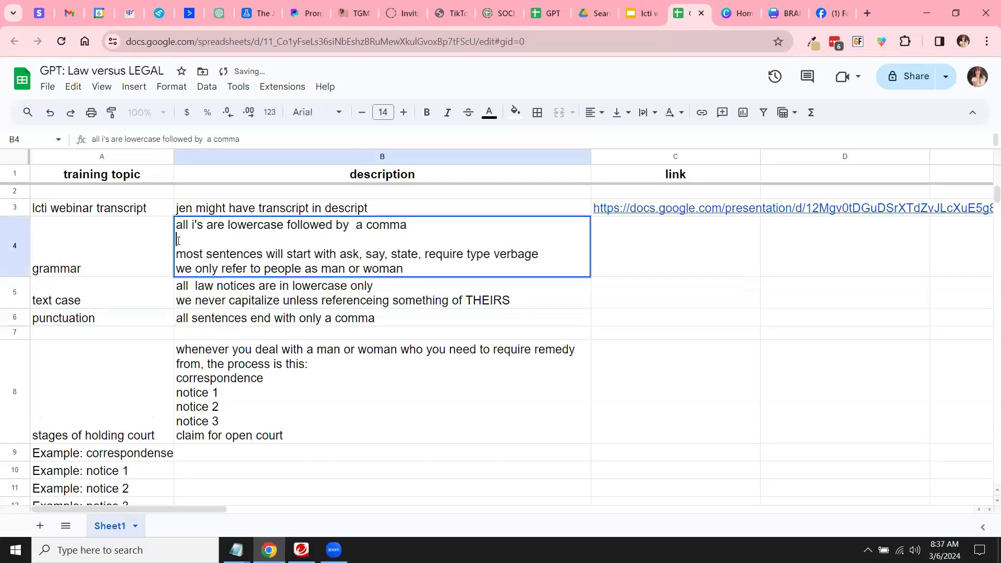
key("BackSpace")
Step: Review the text case and punctuation descriptions, then move down to the stages of holding court row
double_click(263, 297)
left_click(251, 292)
left_click(251, 311)
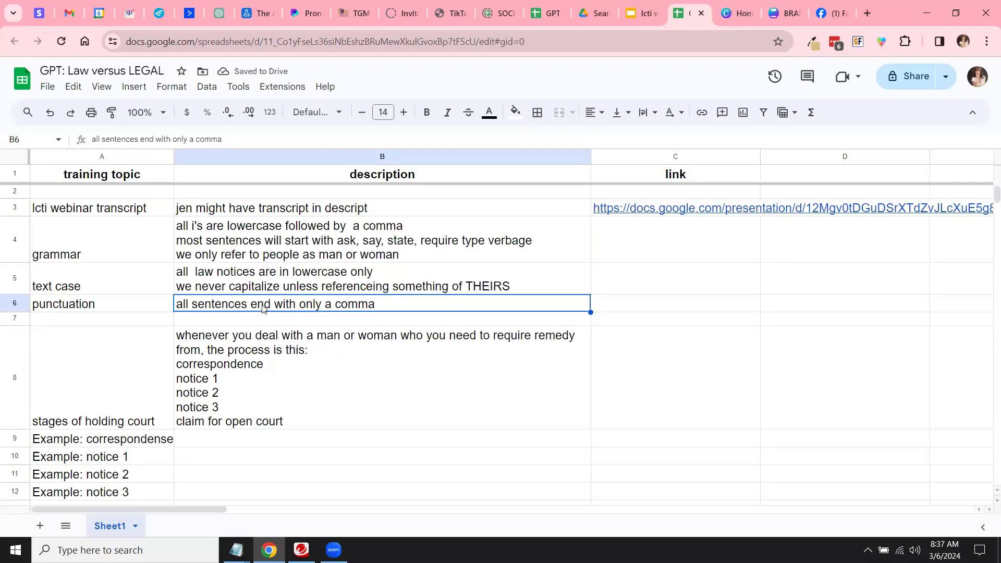
left_click(232, 321)
left_click(146, 345)
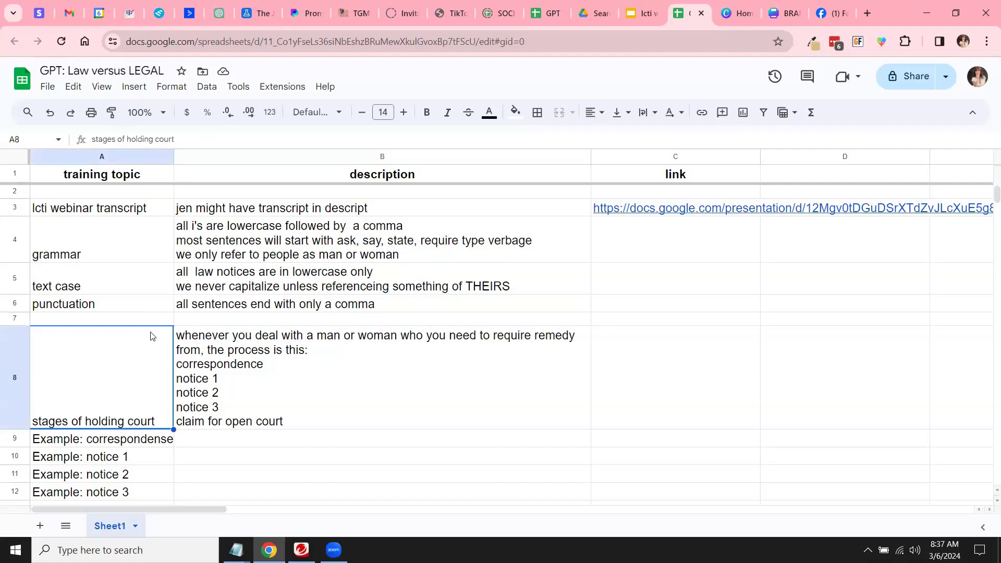
scroll(149, 338, "down", 3)
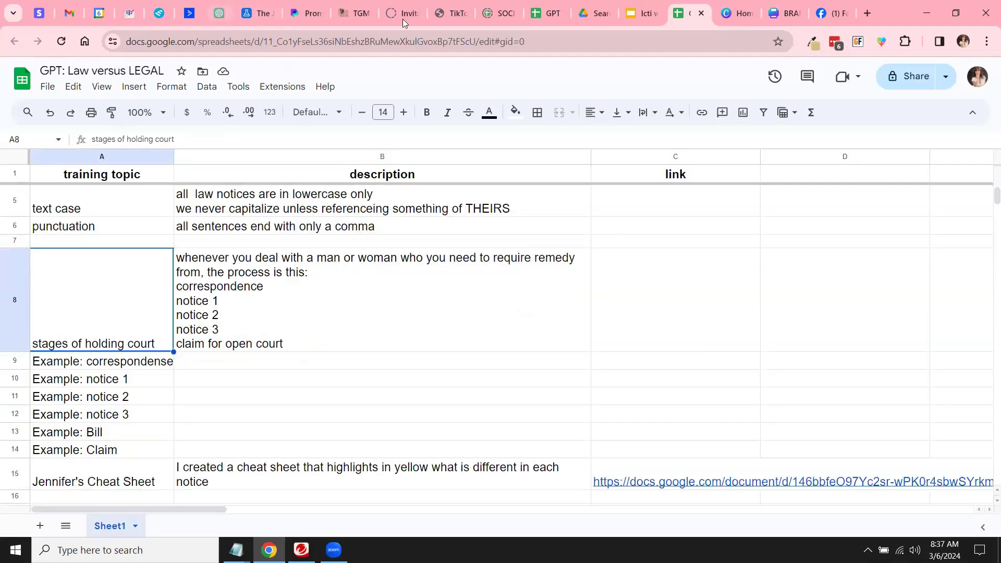
left_click(597, 13)
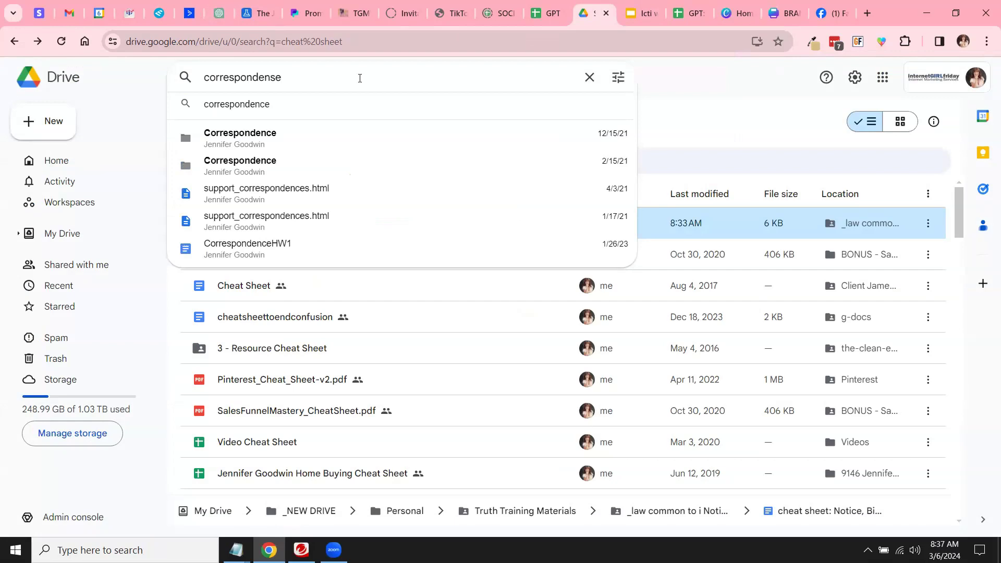
key("Return")
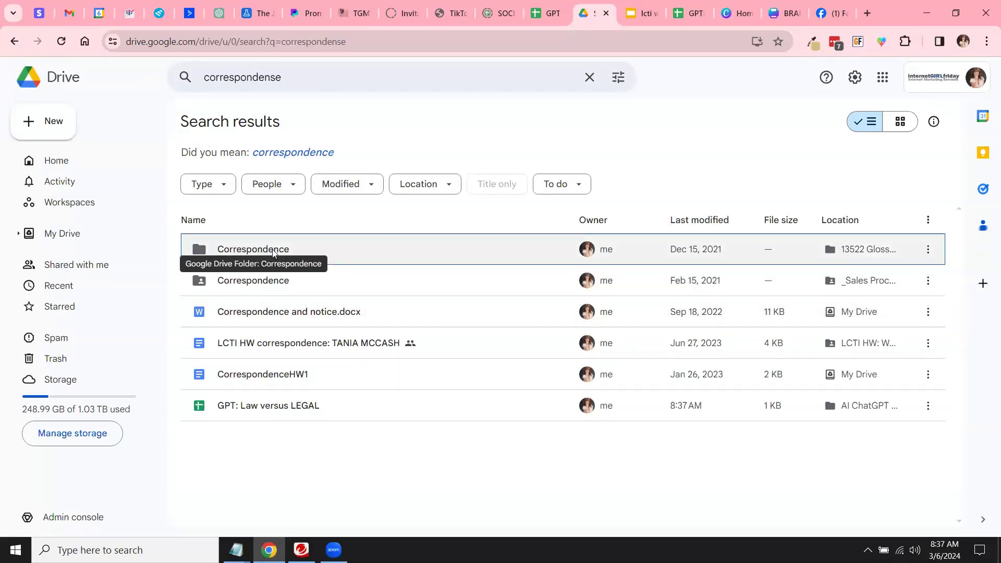
double_click(273, 253)
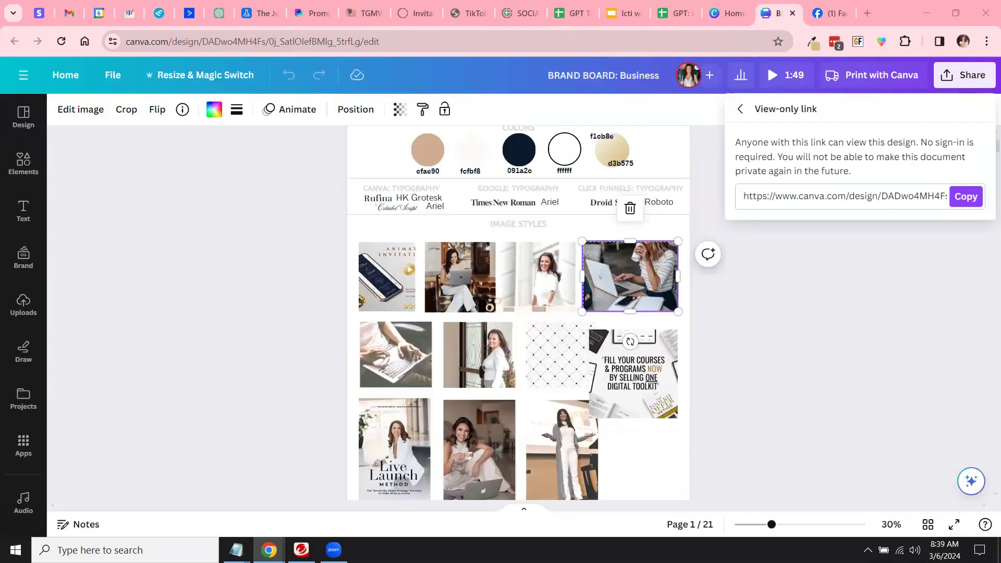
left_click(680, 17)
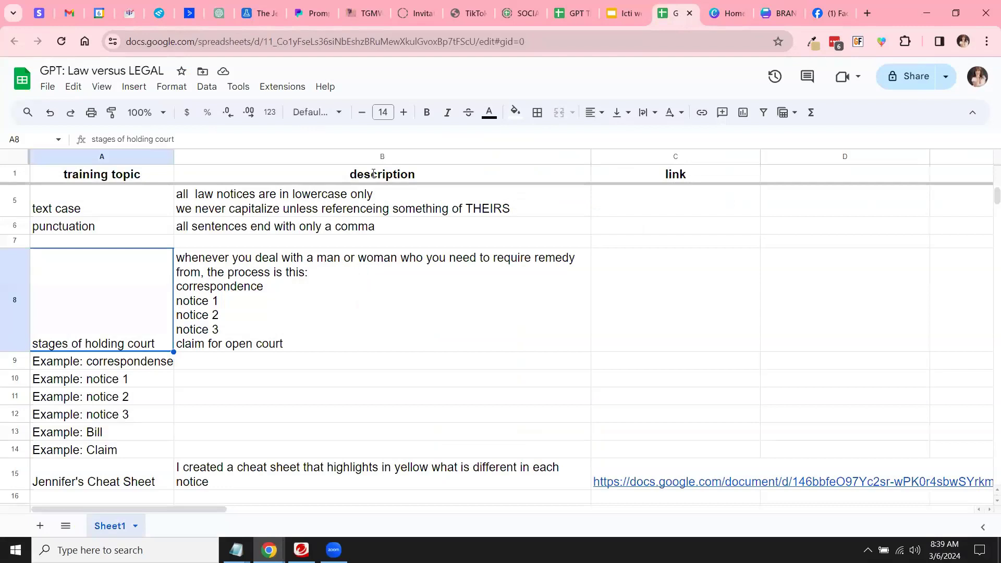
Step: Describe notice 1's layout in B10: 'top, middle of page: notice' and 'top right justified to, by, date'
left_click(100, 244)
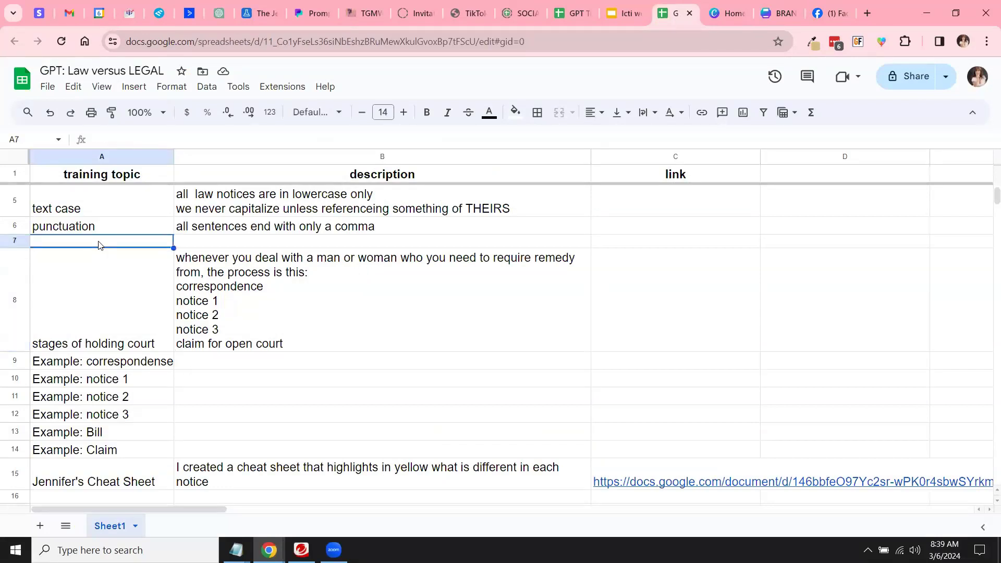
double_click(212, 378)
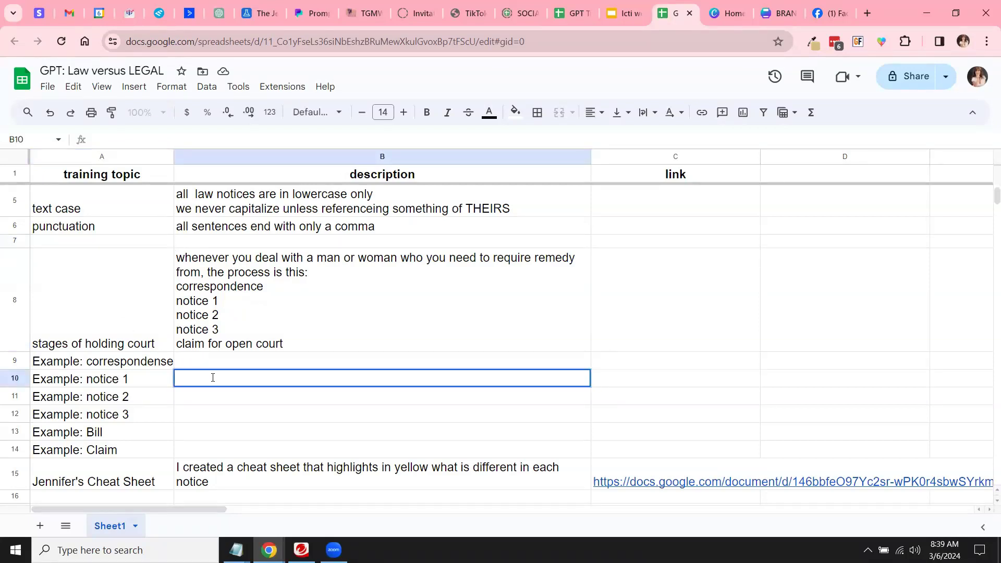
type("top , middle of page")
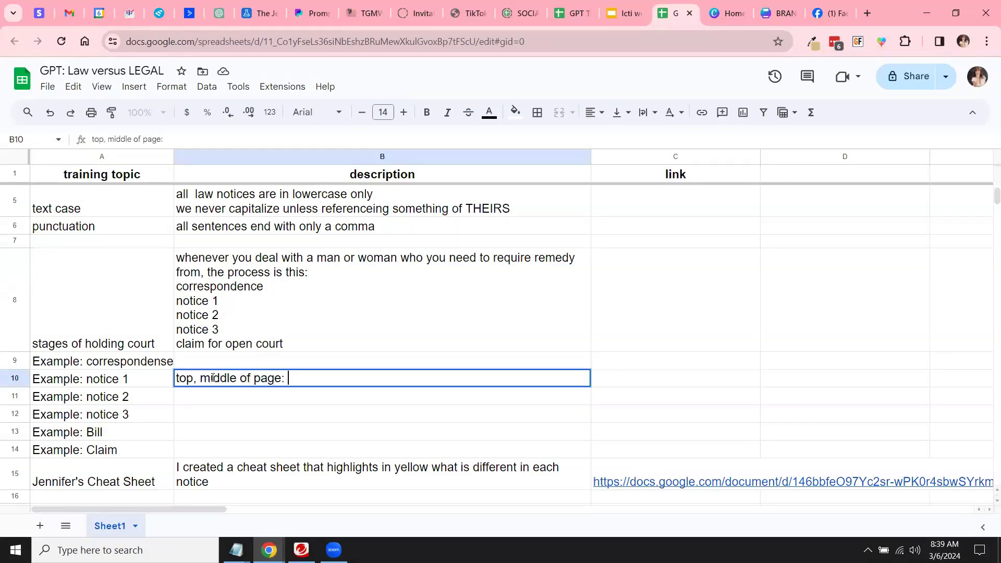
type(": notice")
key("ctrl+Return")
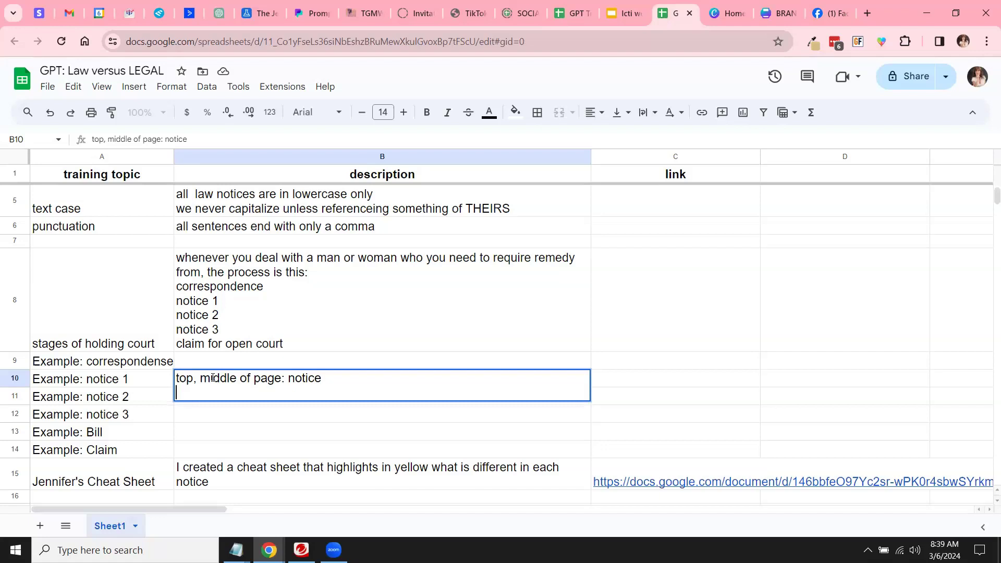
type("top right justified:")
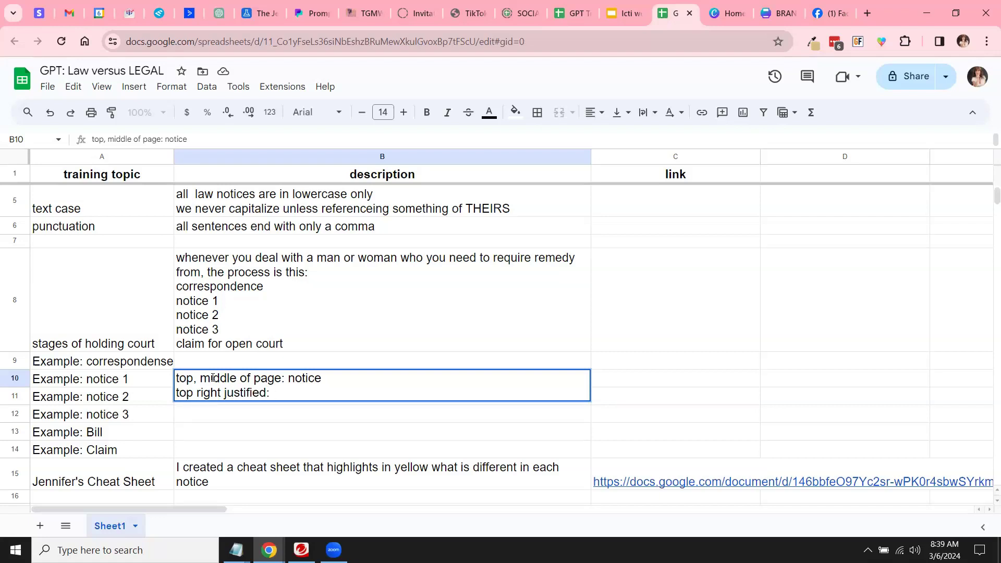
type("to, by, date")
left_click(599, 381)
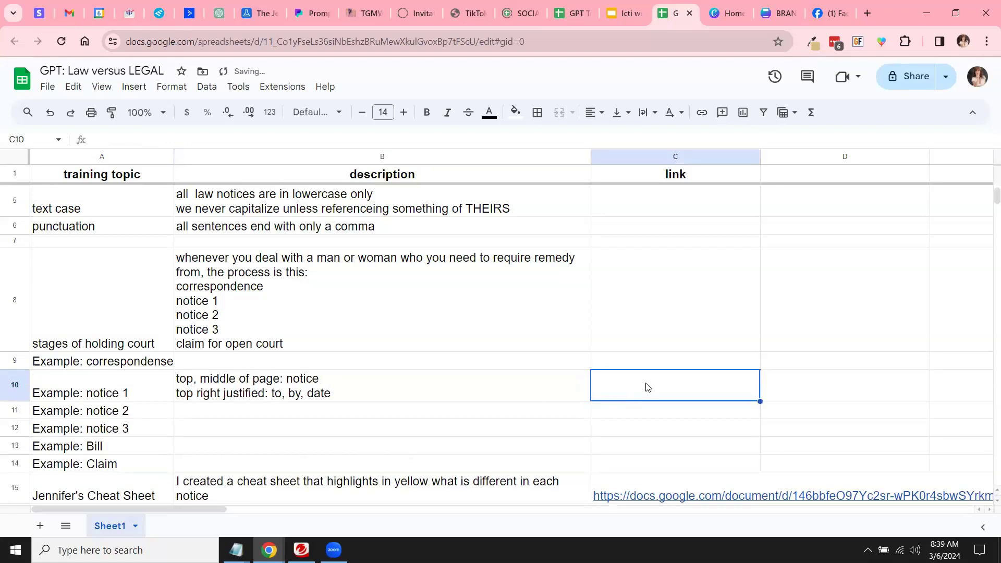
Step: Paste notice 1's Google Docs link into C10, undoing the text wrap applied to column C
double_click(644, 384)
key("ctrl+v")
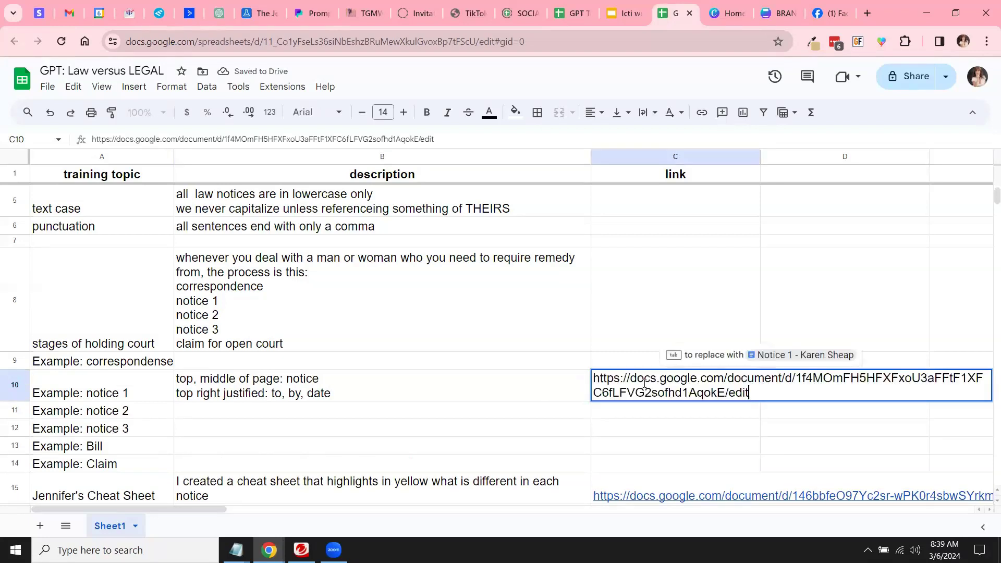
left_click(547, 396)
left_click(671, 156)
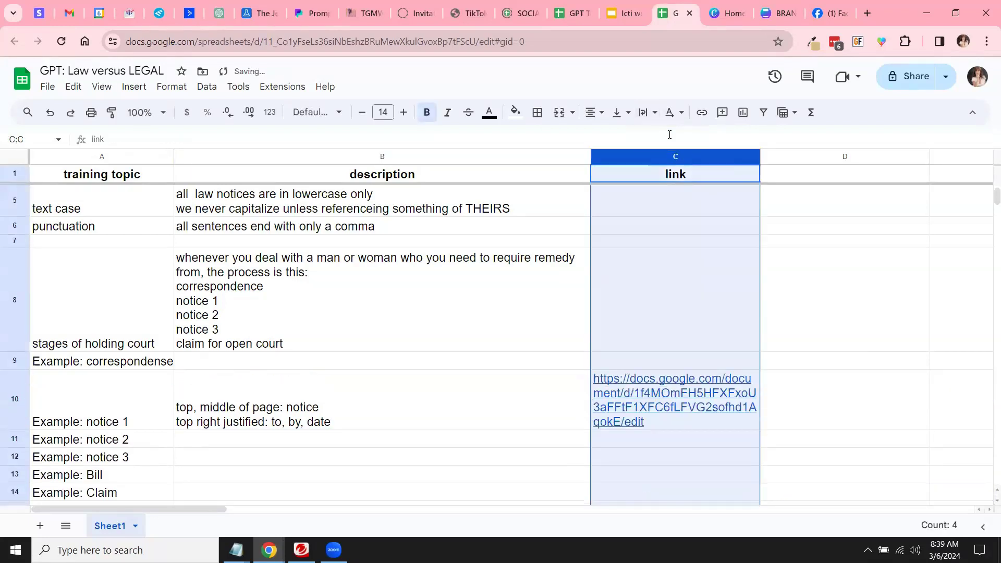
left_click(497, 322)
key("ctrl+z")
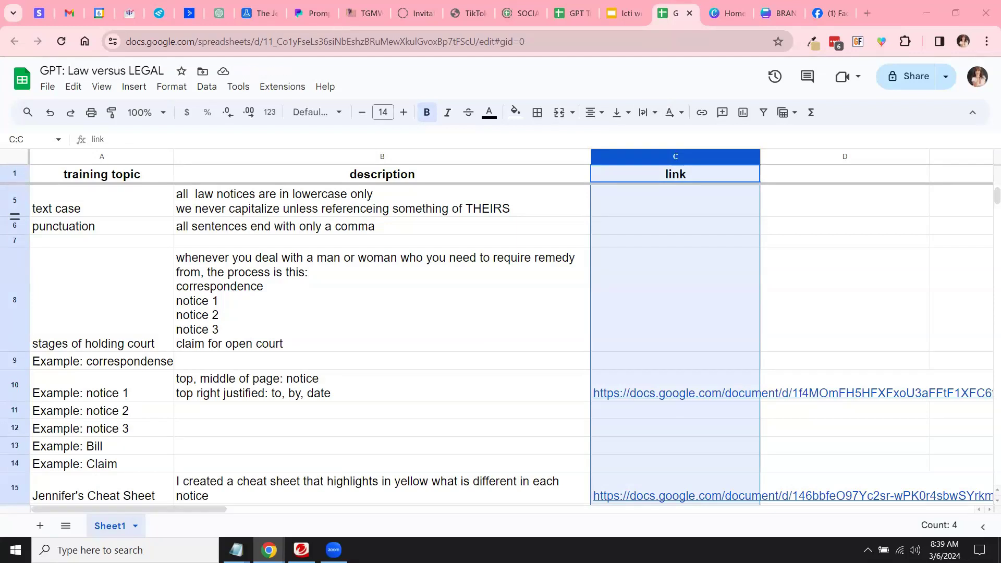
left_click(357, 415)
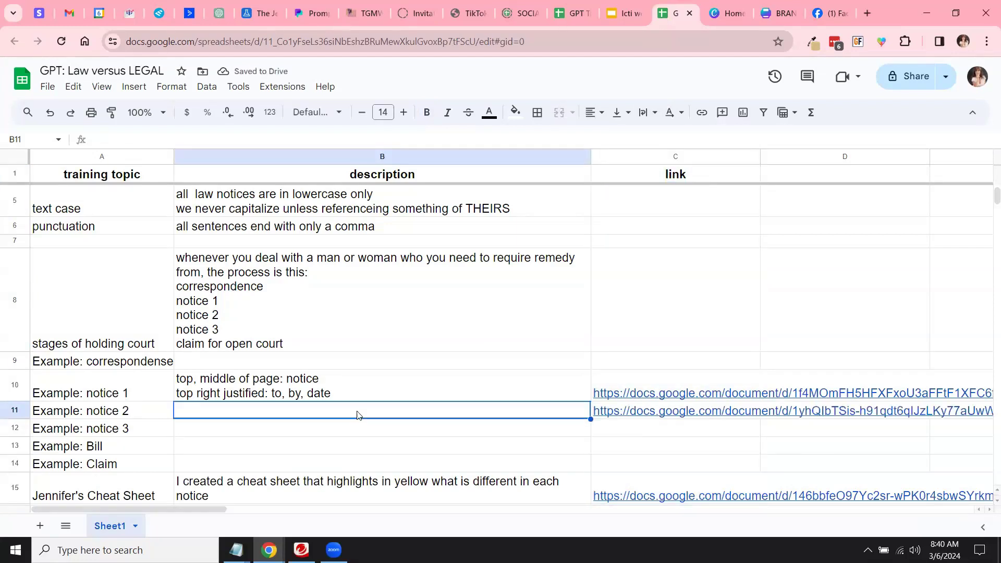
Step: Type 'what's different in notice 2 is:' in B11, then insert 'added/' before 'different'
double_click(358, 411)
type("what's different in notice 2 is:")
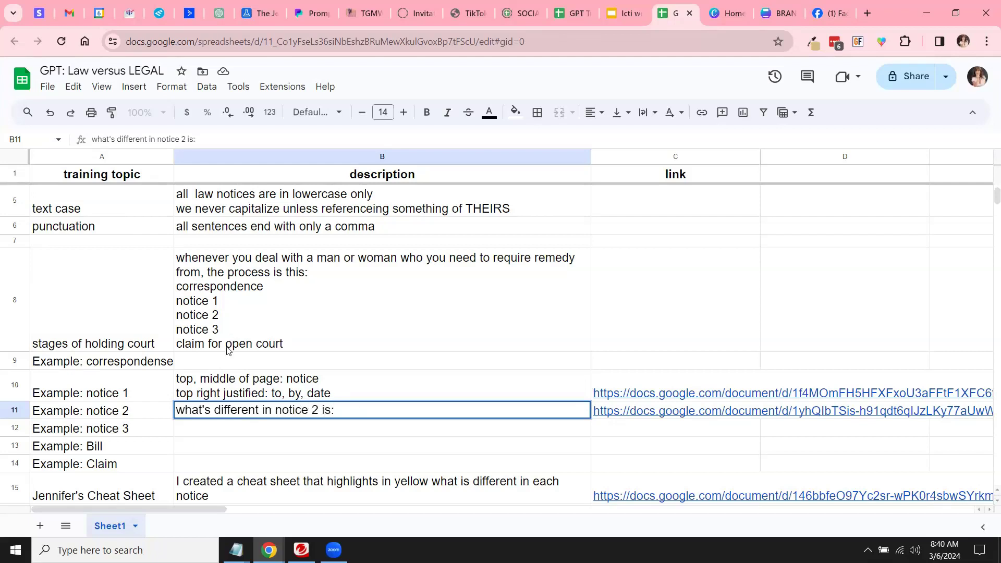
left_click(215, 409)
type("addi")
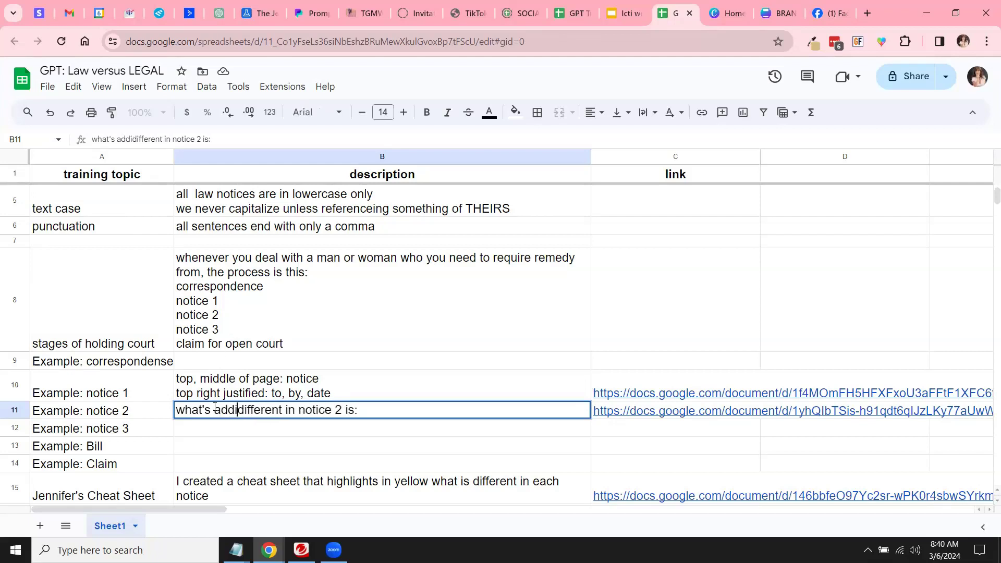
key("BackSpace")
type("ed/")
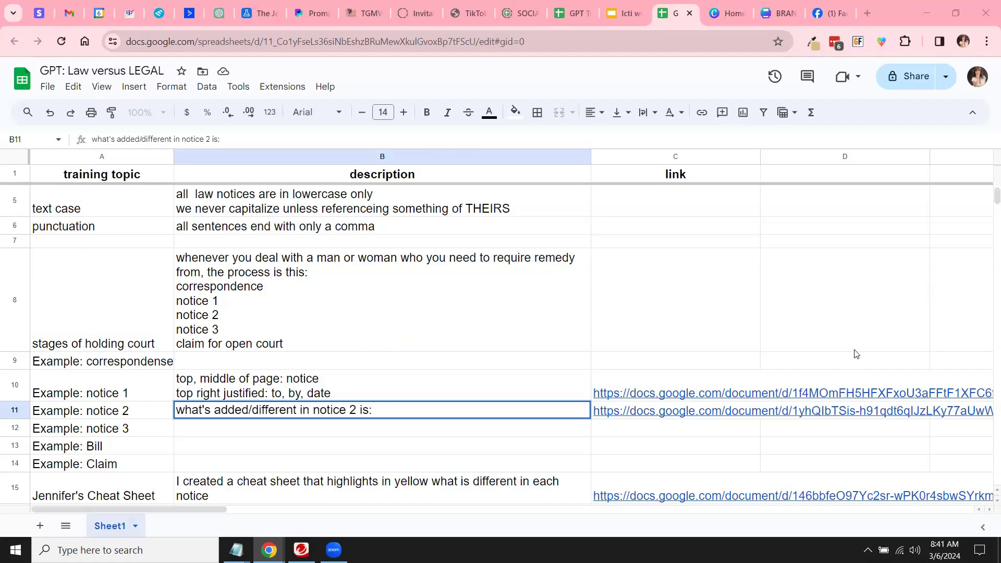
left_click(716, 305)
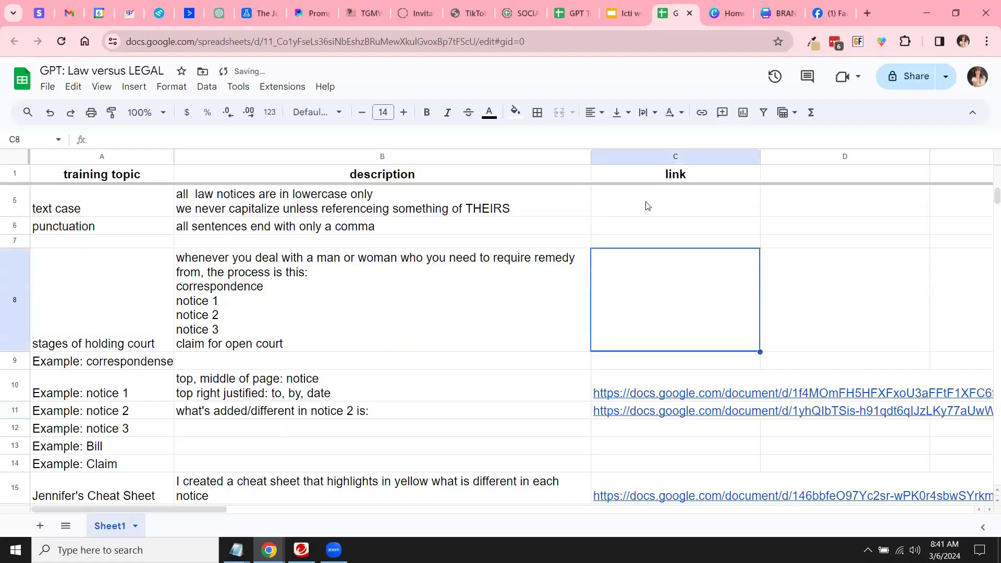
Step: Rename C1 to 'google link', label D1 'pdf version', and paste notice 3's Docs link into C12
double_click(650, 168)
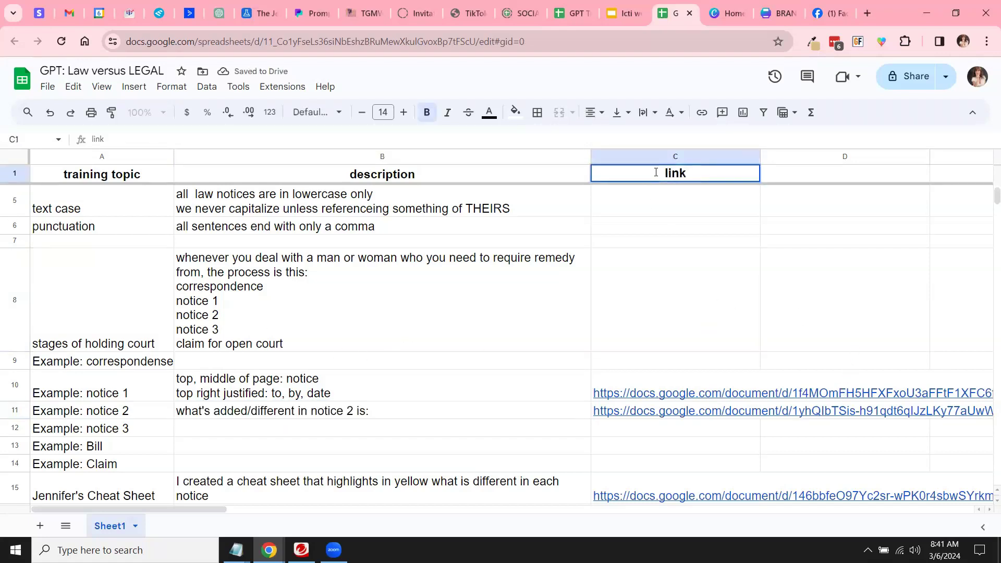
type("google")
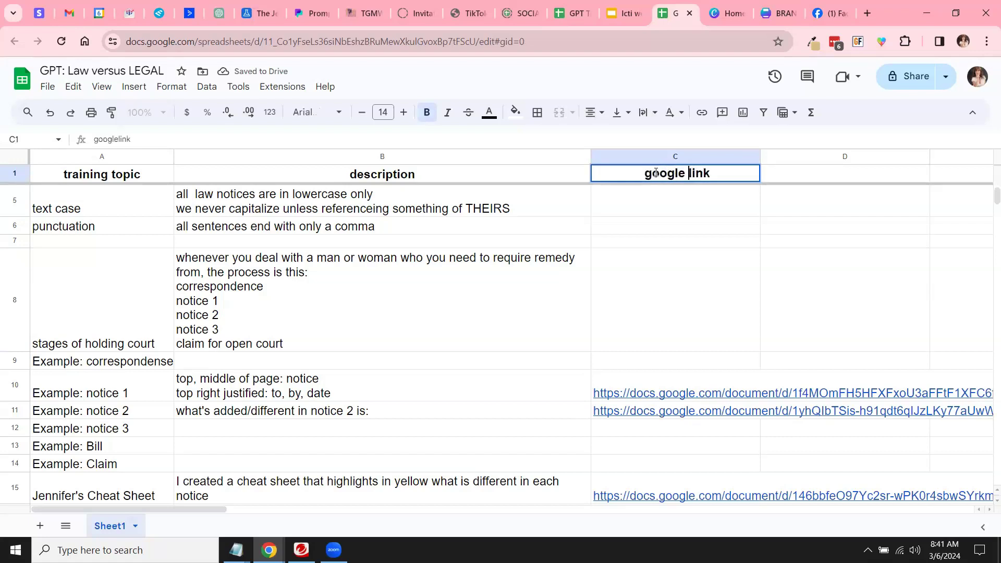
left_click(808, 176)
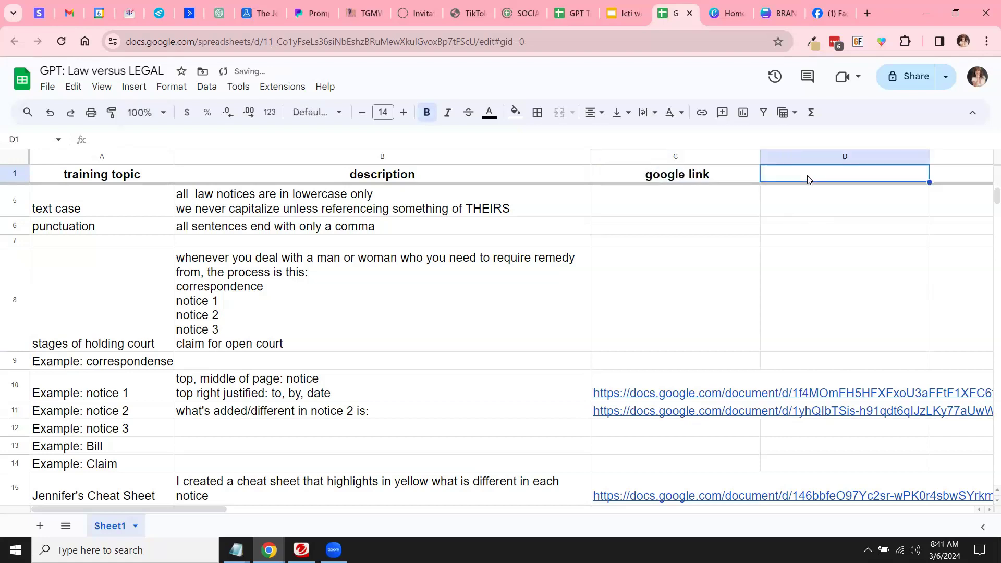
type("pdf version")
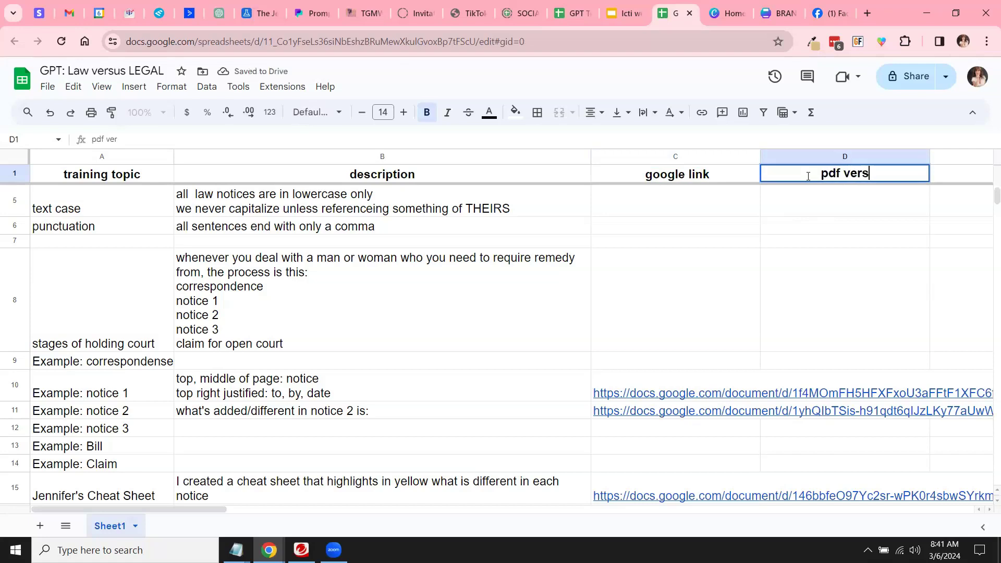
left_click(691, 325)
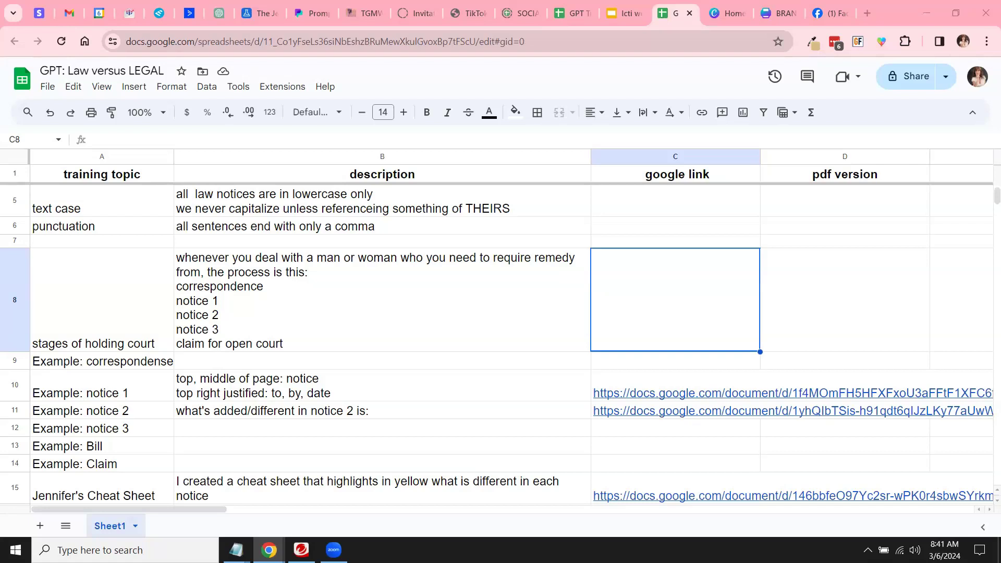
left_click(625, 433)
Step: Paste the Bill layout notes into the Bill example's description cell
left_click(205, 407)
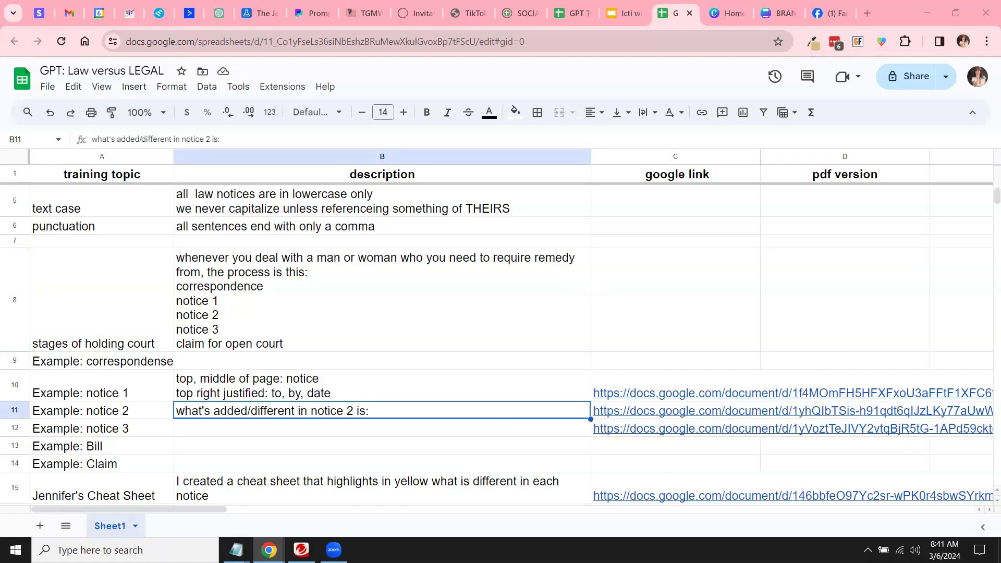
left_click(358, 429)
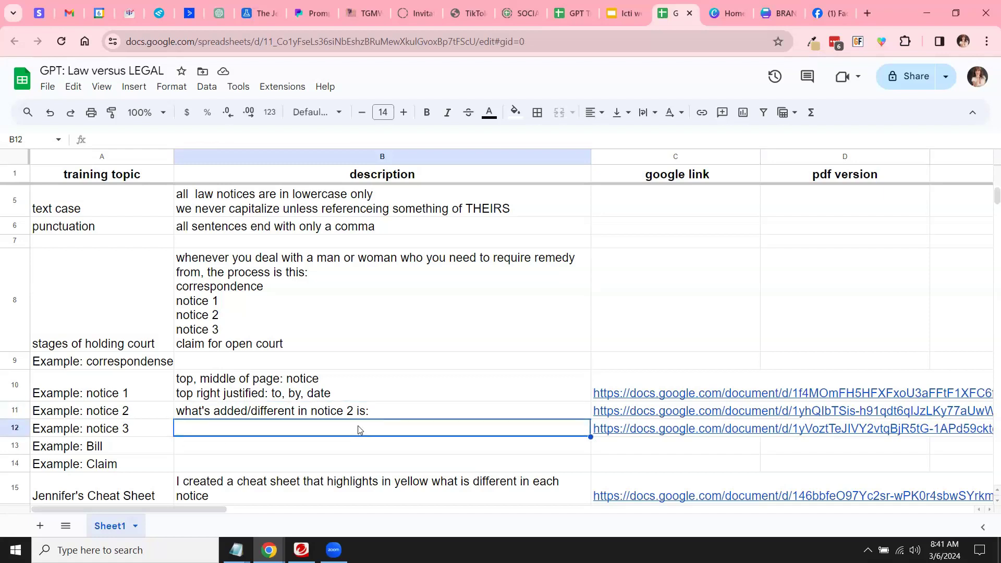
key("Down")
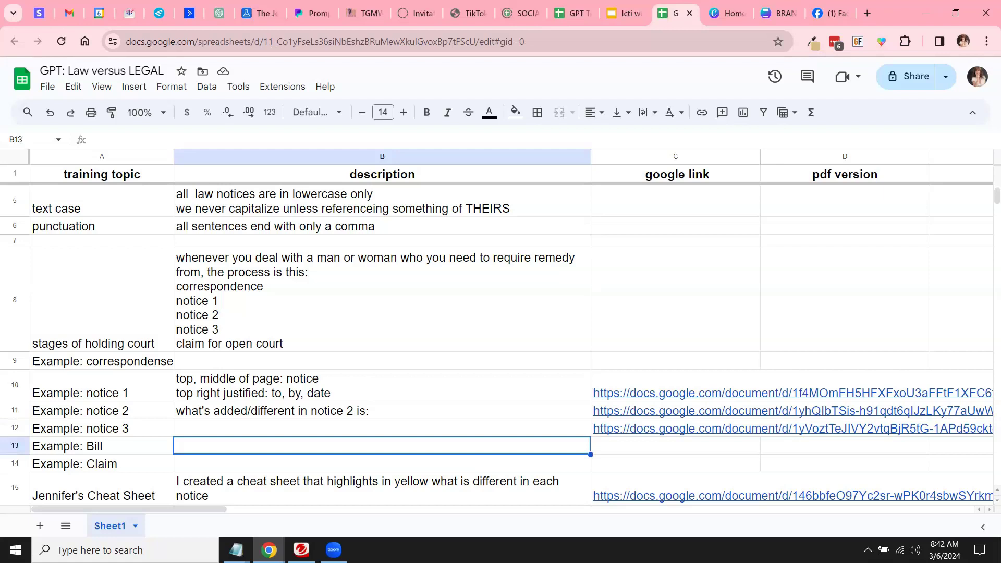
double_click(399, 449)
key("ctrl+v")
left_click(140, 376)
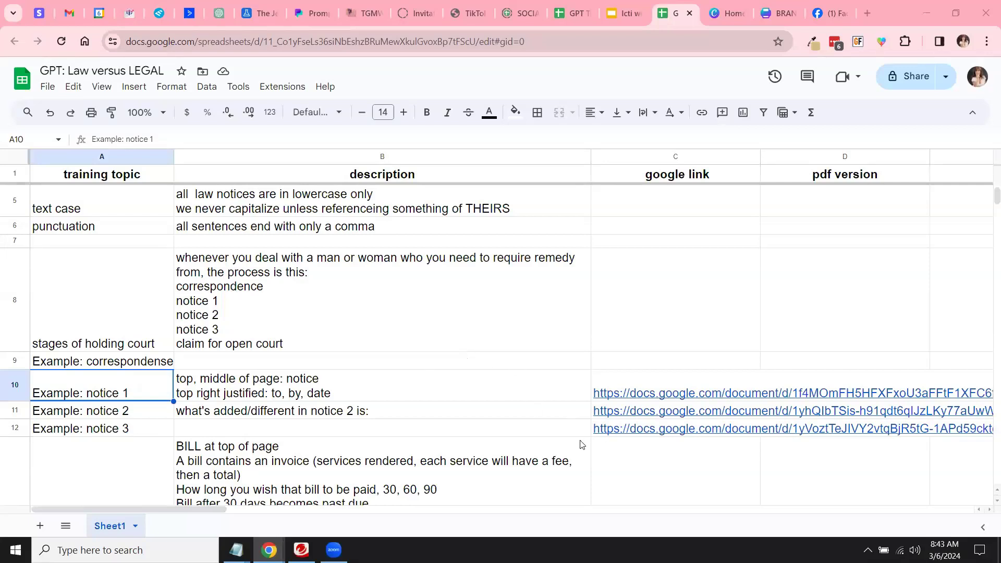
Step: Paste the Bill Google Docs link into C13 and reduce column B's font size to 11
left_click(259, 396)
scroll(324, 432, "down", 1)
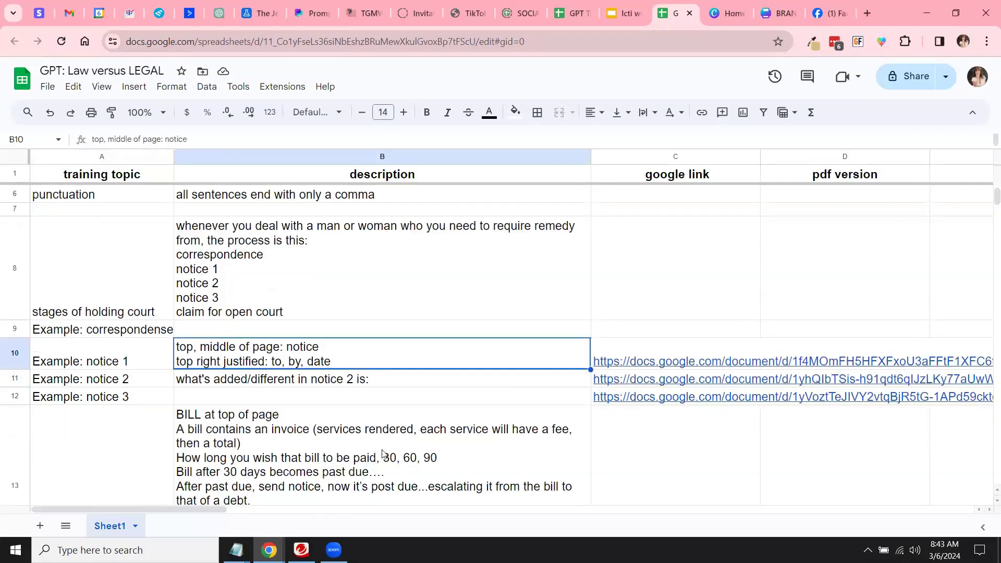
left_click(643, 462)
scroll(643, 461, "down", 3)
key("ctrl+v")
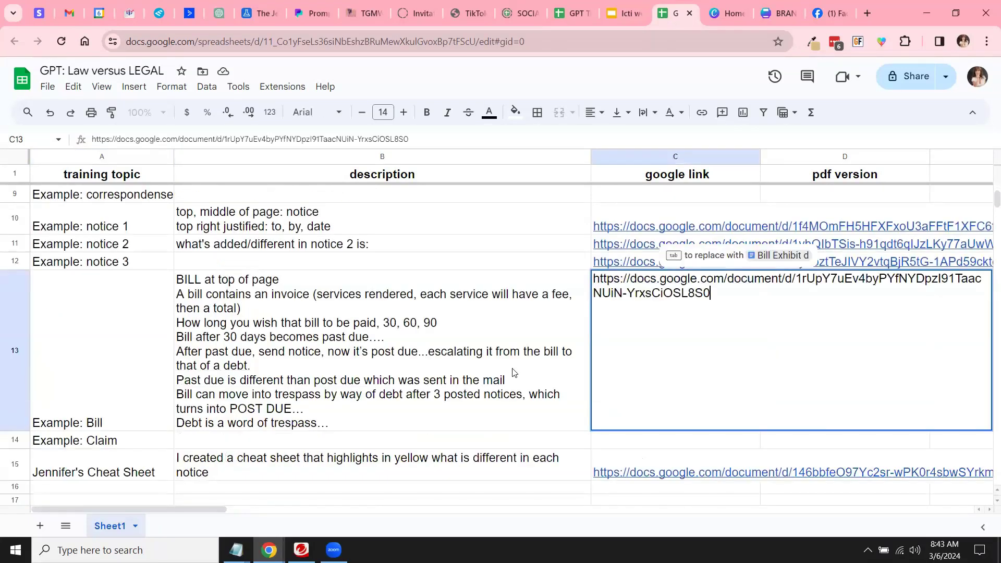
left_click(514, 372)
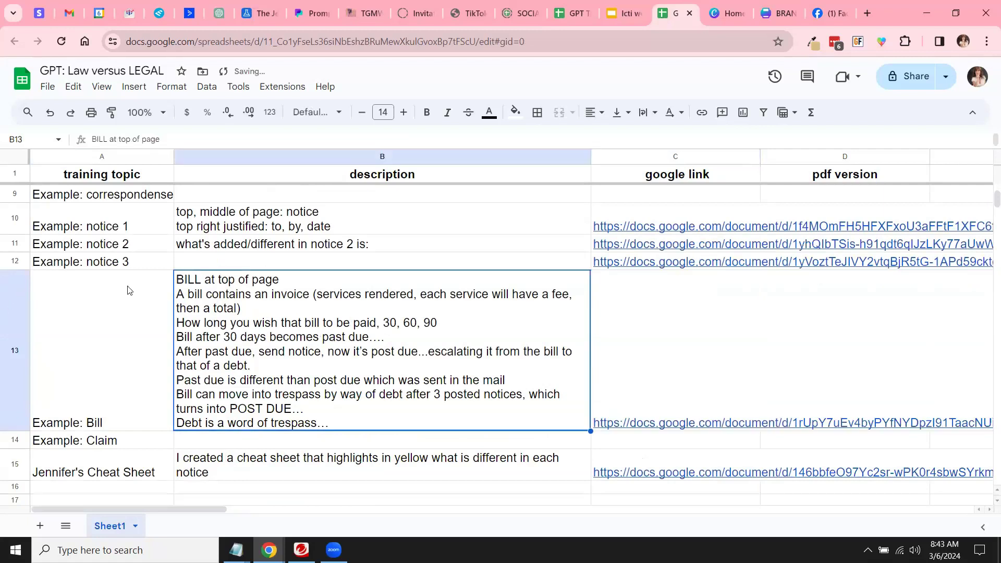
left_click(257, 159)
left_click(364, 113)
left_click(363, 114)
left_click(364, 114)
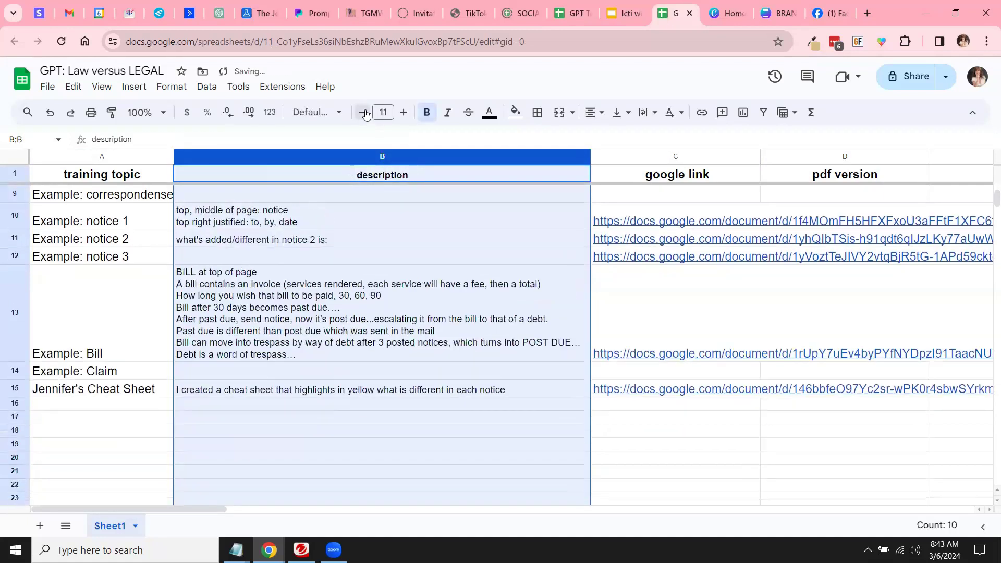
left_click(86, 303)
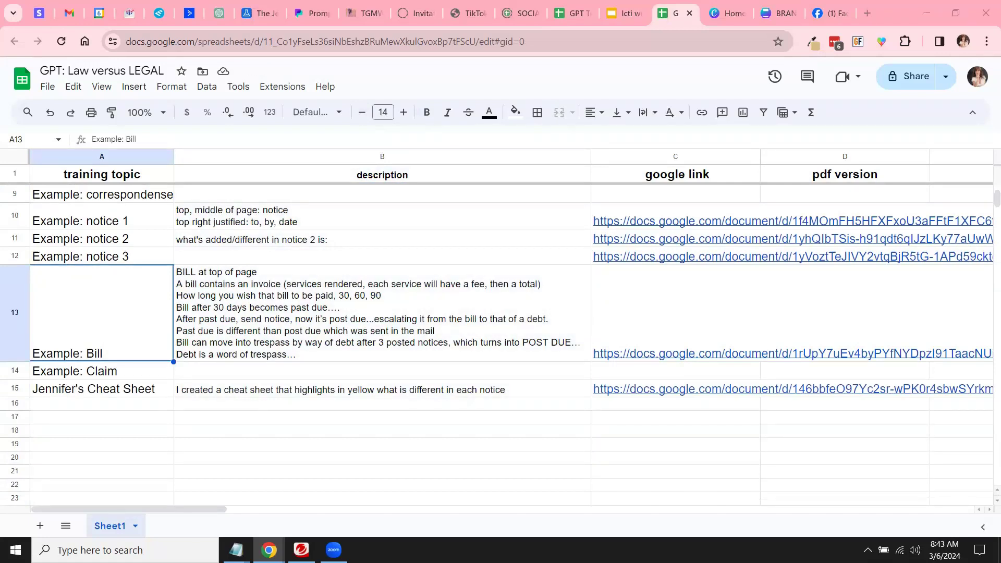
Step: Paste the Claim example's Google Docs link into C14
left_click(235, 371)
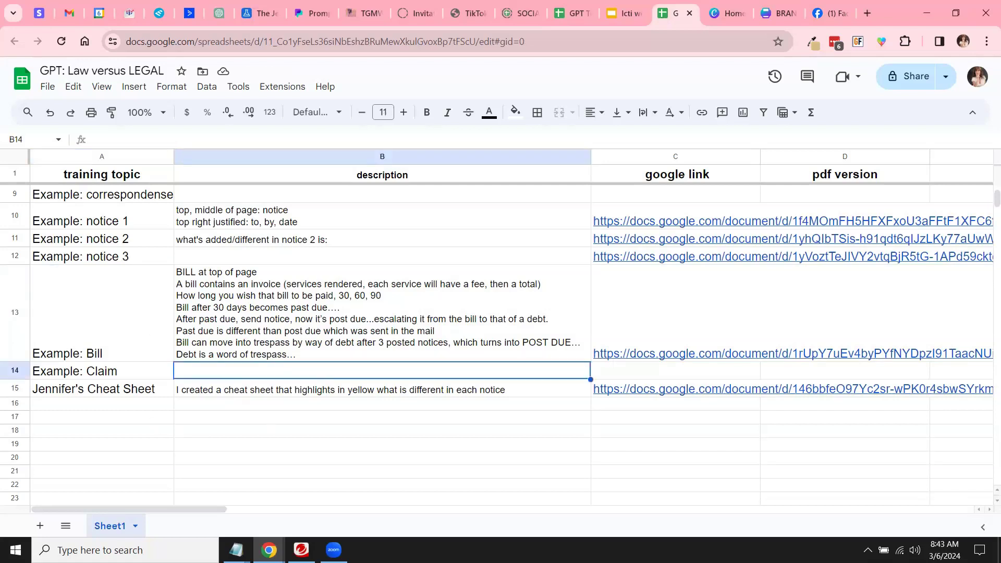
key("Tab")
key("ctrl+v")
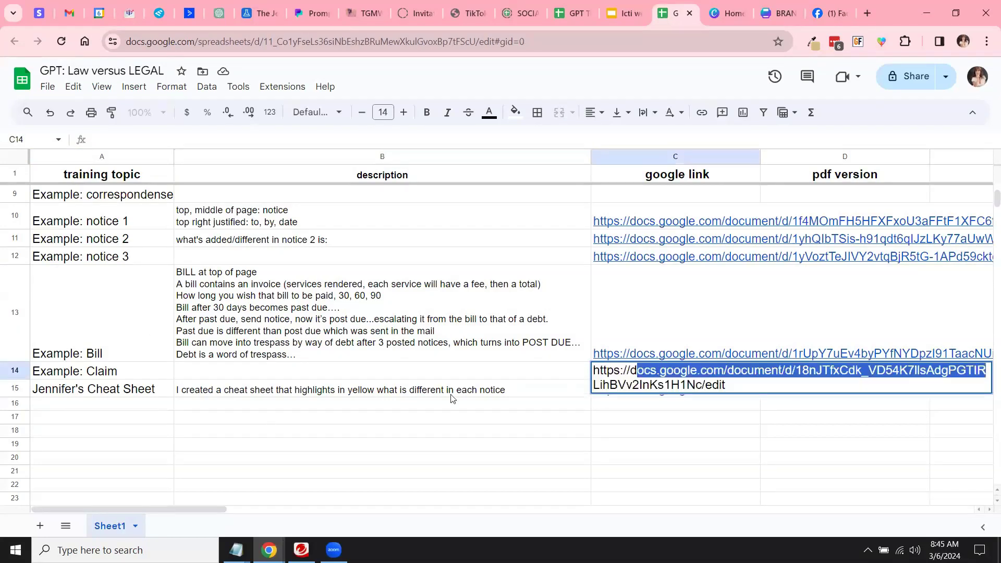
key("Return")
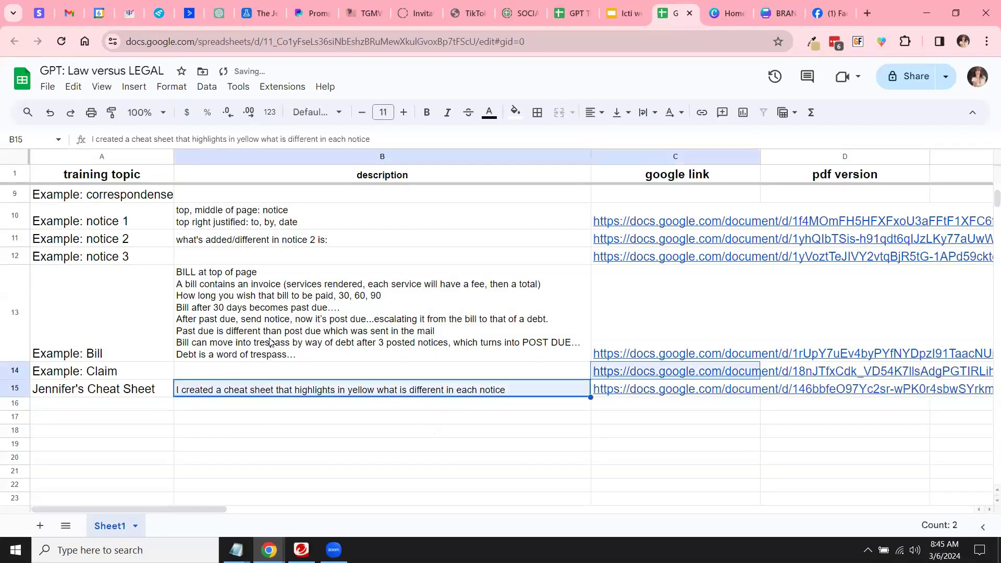
key("Down")
key("Down")
key("Down")
left_click(258, 370)
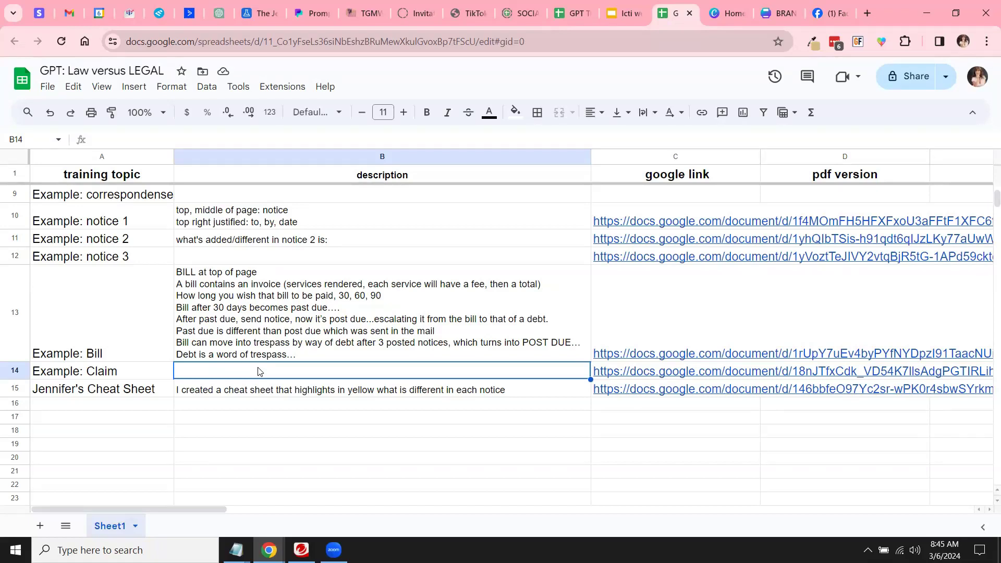
left_click(300, 259)
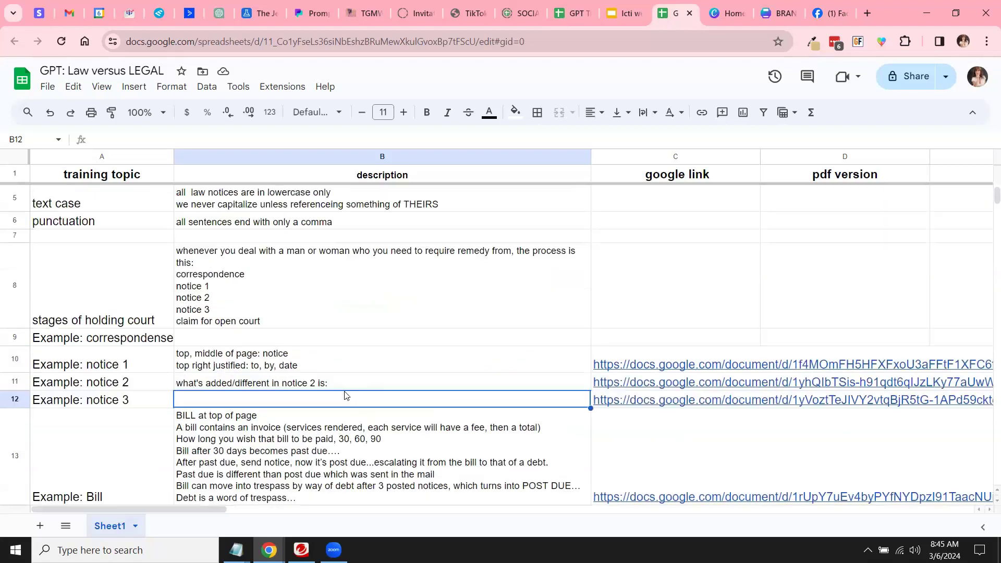
scroll(346, 396, "up", 4)
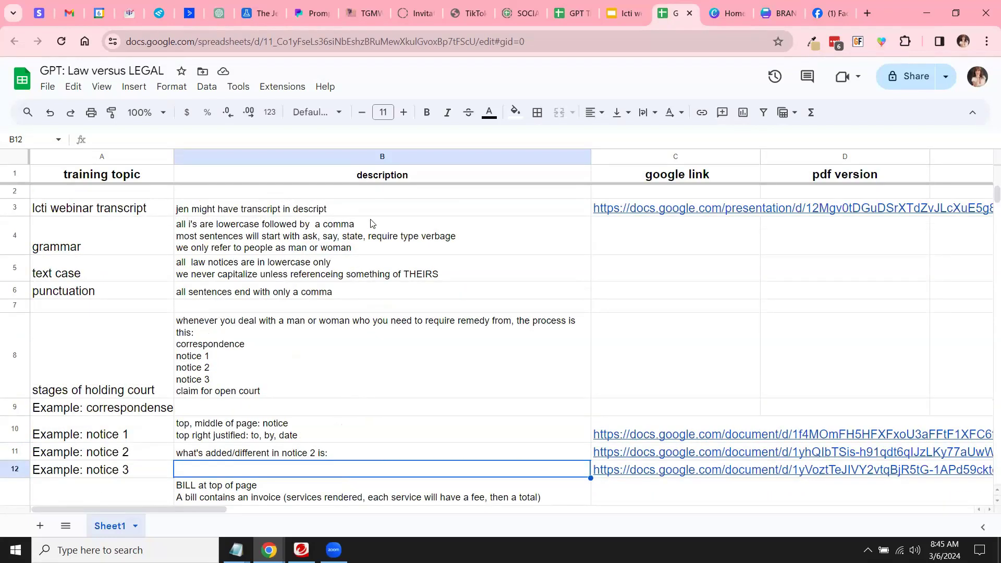
Step: Narrow column B so the descriptions rewrap, then review the rewrapped notes
left_click_drag(590, 157, 528, 157)
left_click(383, 352)
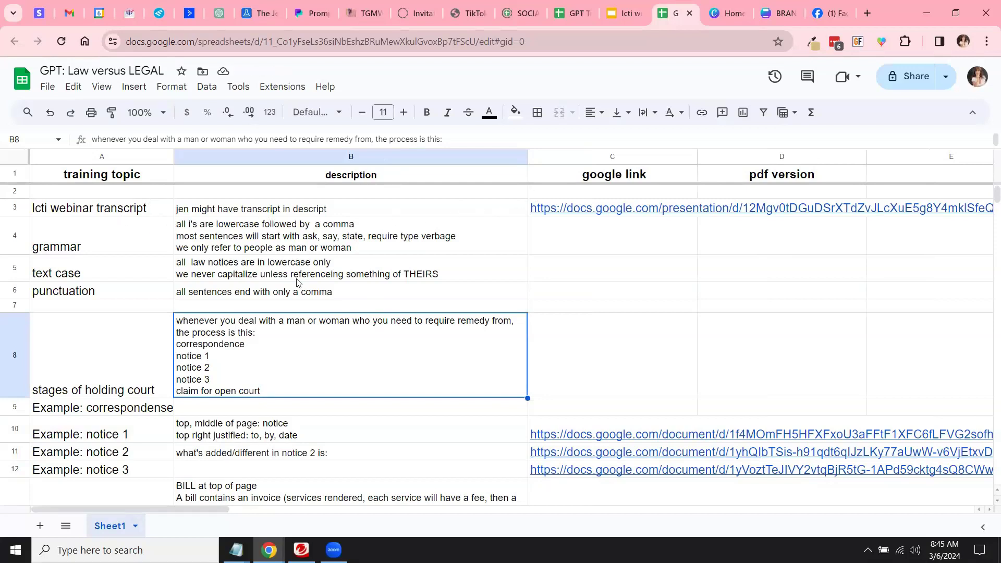
scroll(375, 412, "down", 8)
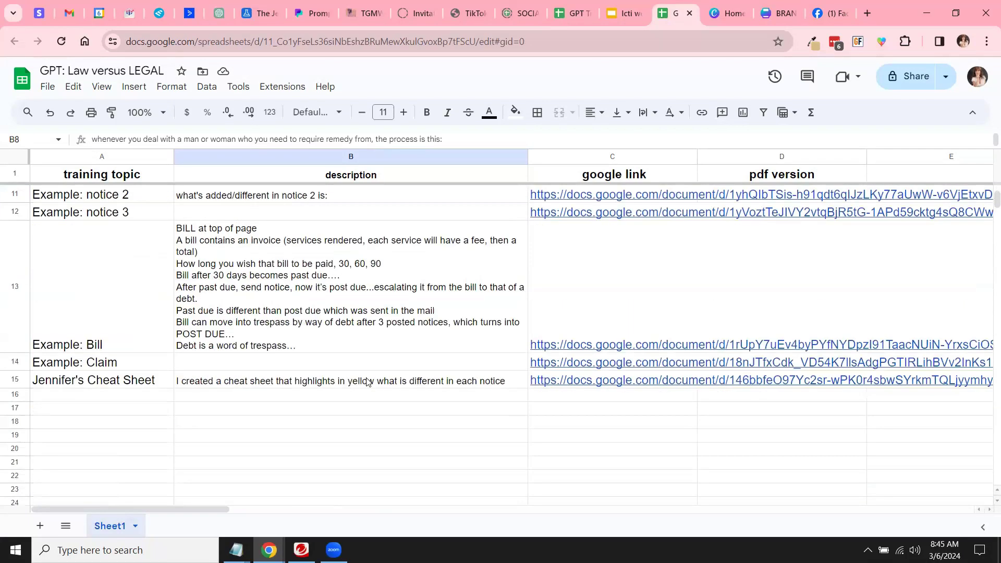
scroll(366, 382, "up", 8)
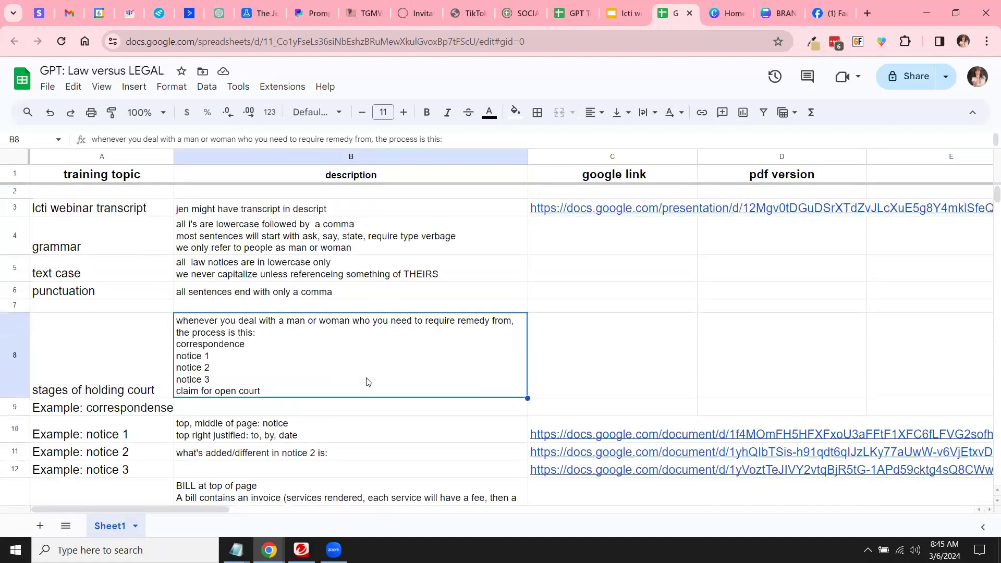
left_click(163, 72)
left_click(557, 44)
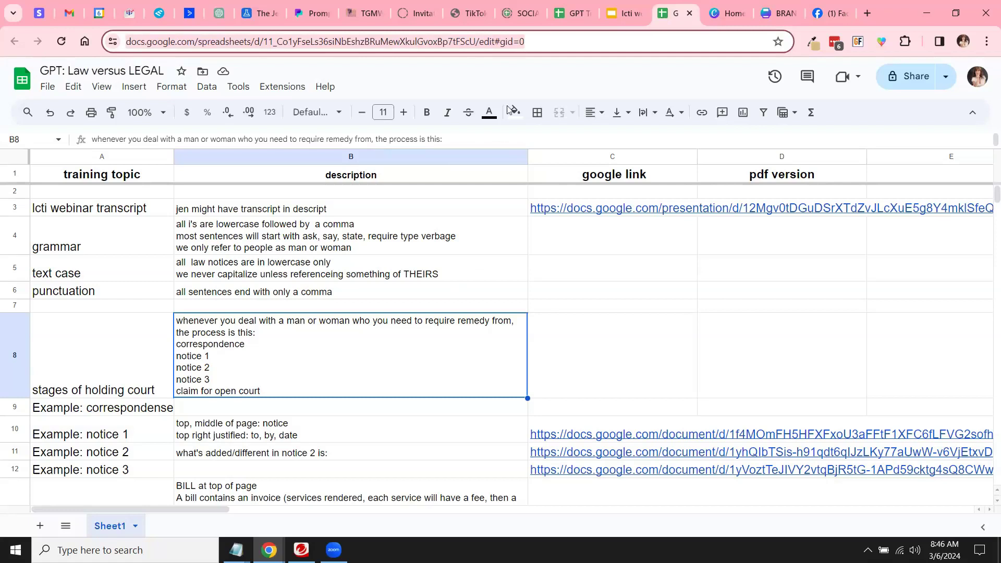
Step: Select the sheet's full web address in the address bar
left_click(538, 41)
double_click(537, 42)
triple_click(537, 41)
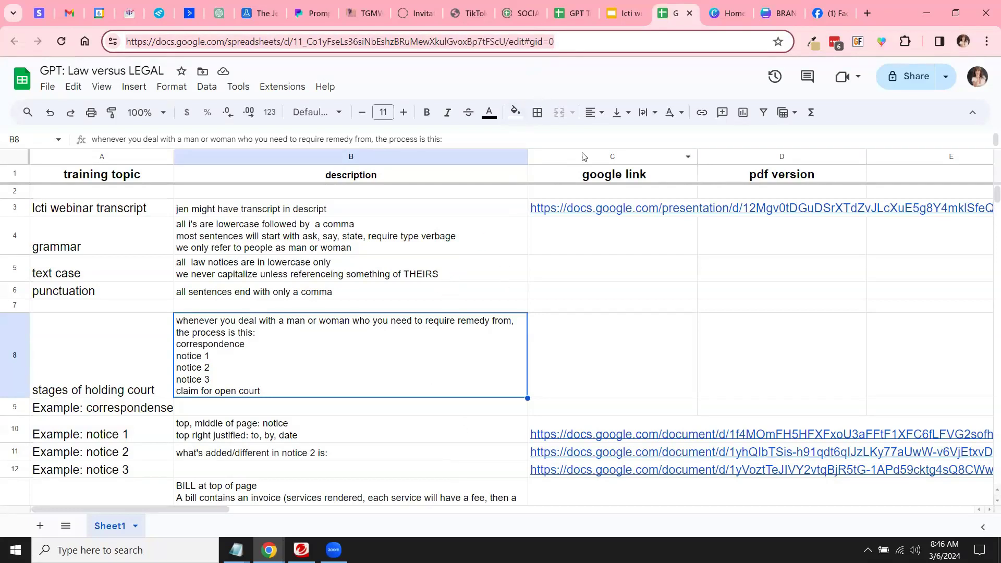
Step: Change the sheet's General access from Restricted to Anyone with the link
left_click(901, 80)
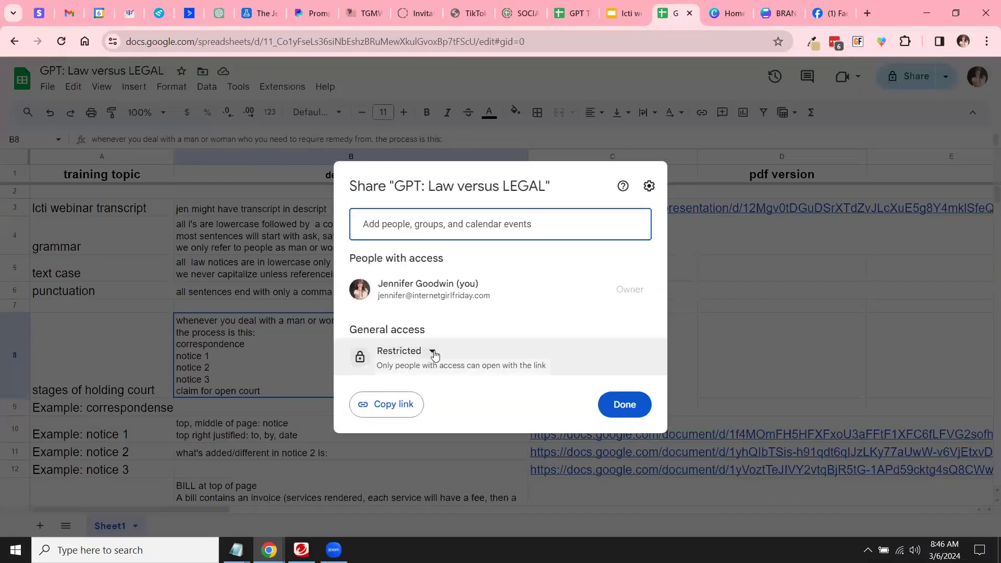
left_click(431, 351)
left_click(433, 459)
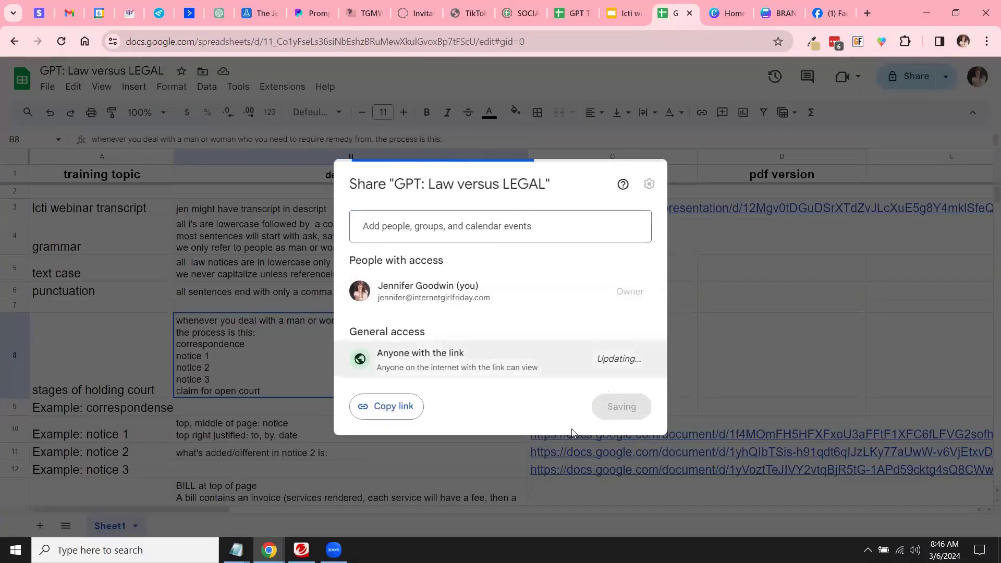
left_click(625, 404)
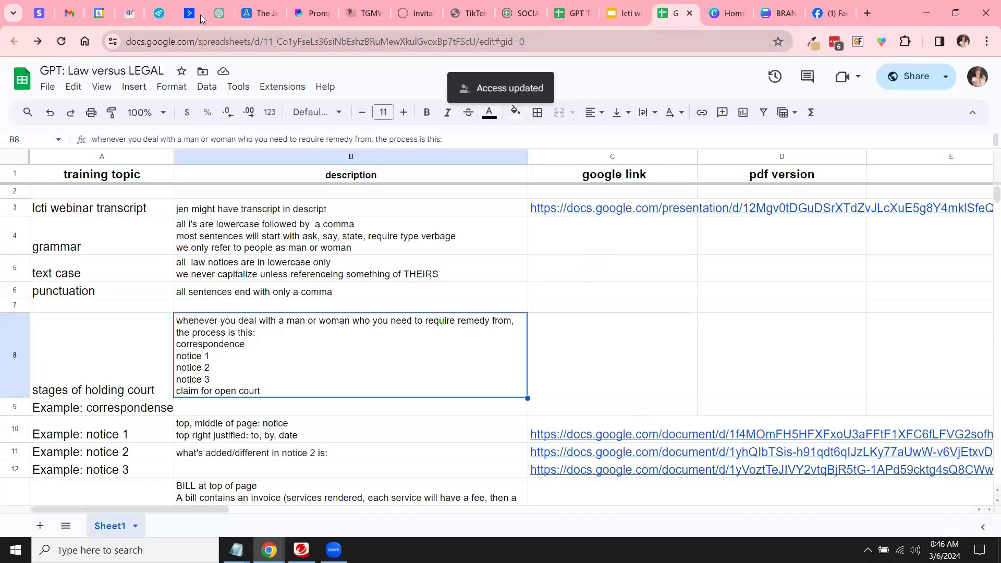
left_click(221, 18)
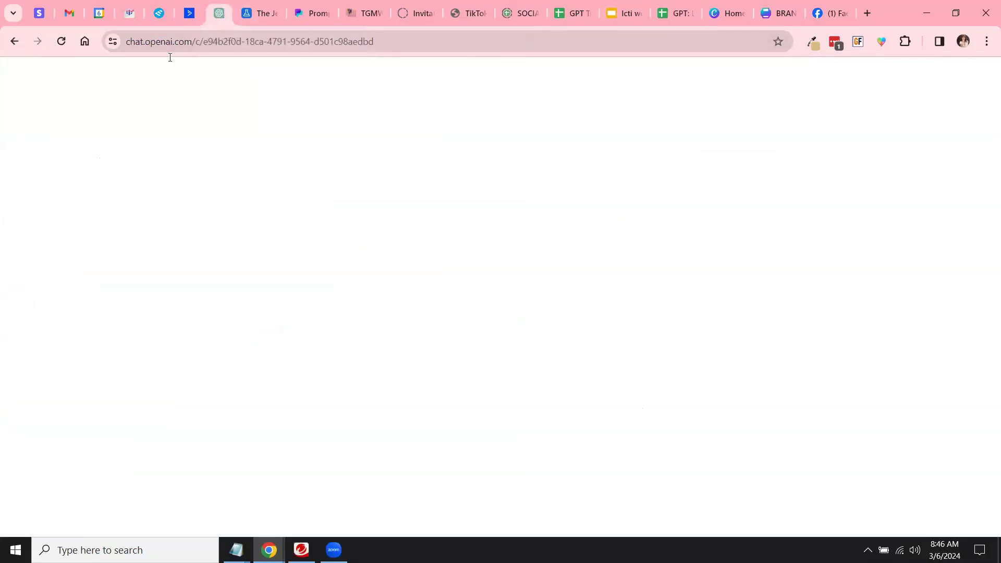
Step: From Explore GPTs, open a blank New GPT draft in ChatGPT's GPT builder
left_click(61, 79)
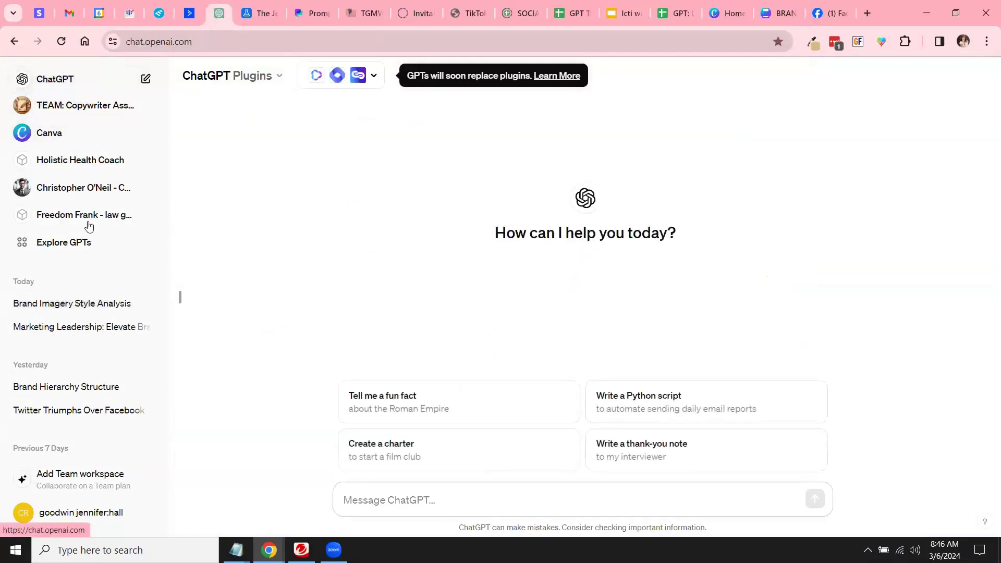
left_click(71, 242)
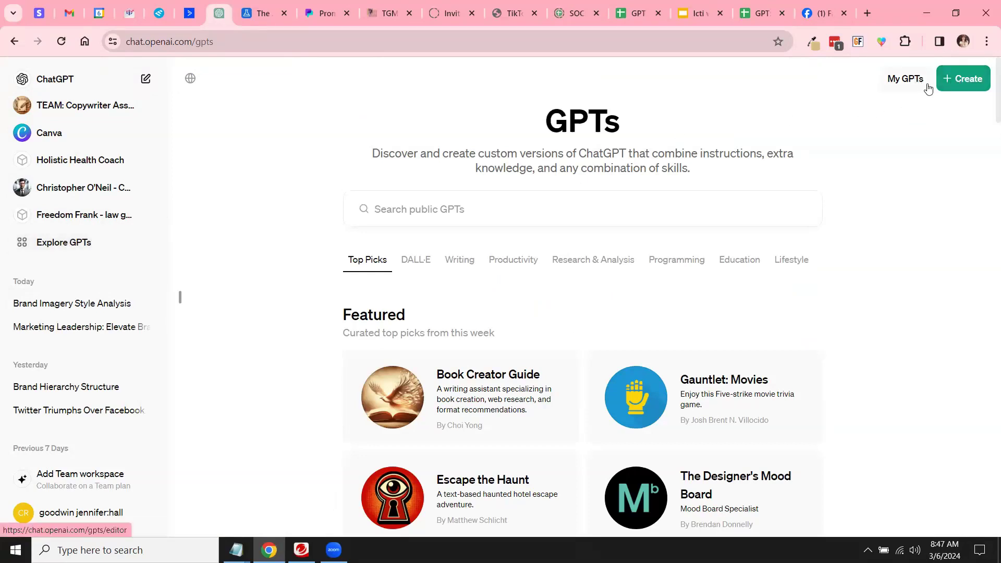
left_click(956, 86)
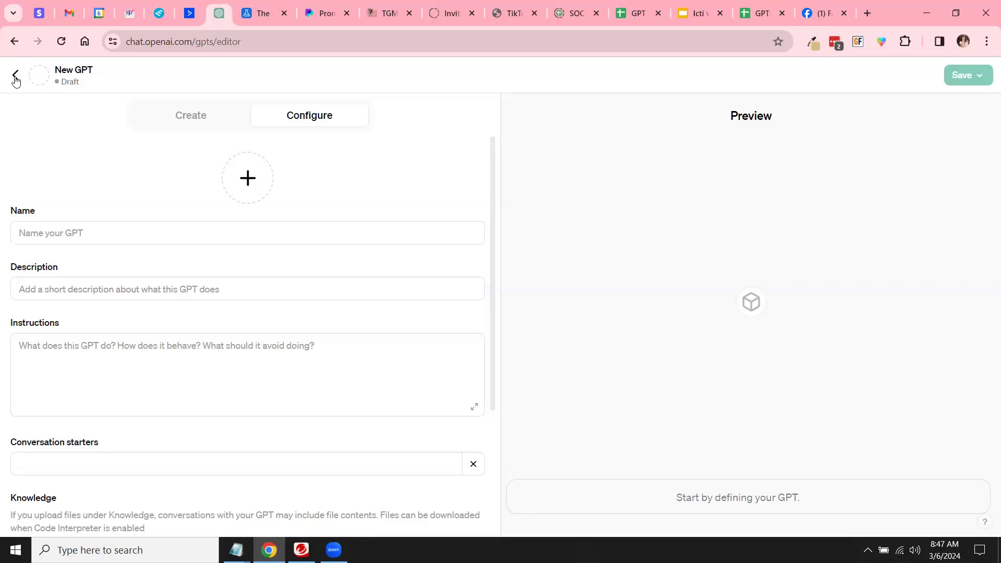
Step: Name the GPT 'Law Helper: Francine'
left_click(110, 235)
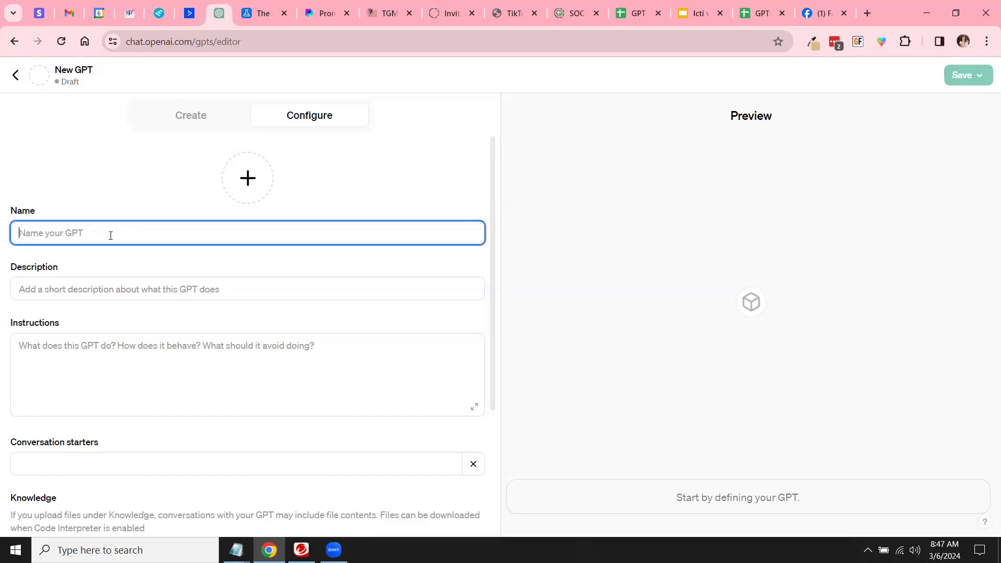
type("Law")
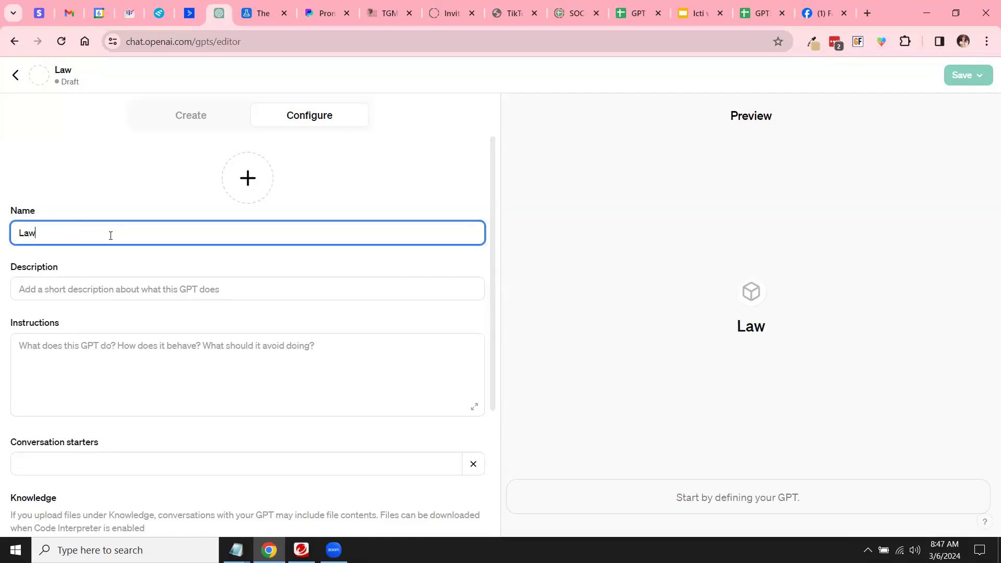
type(" Helper:")
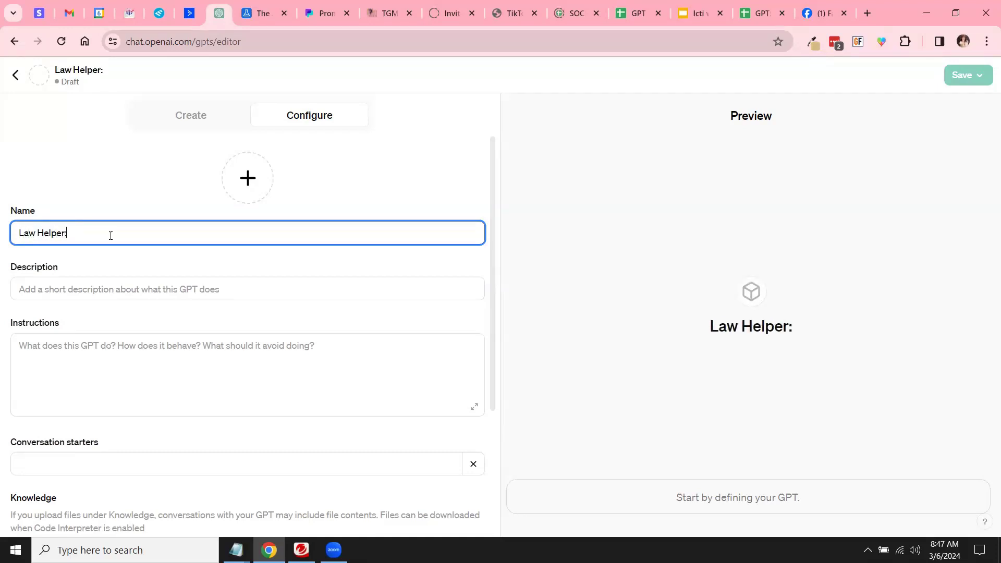
type(" Francine")
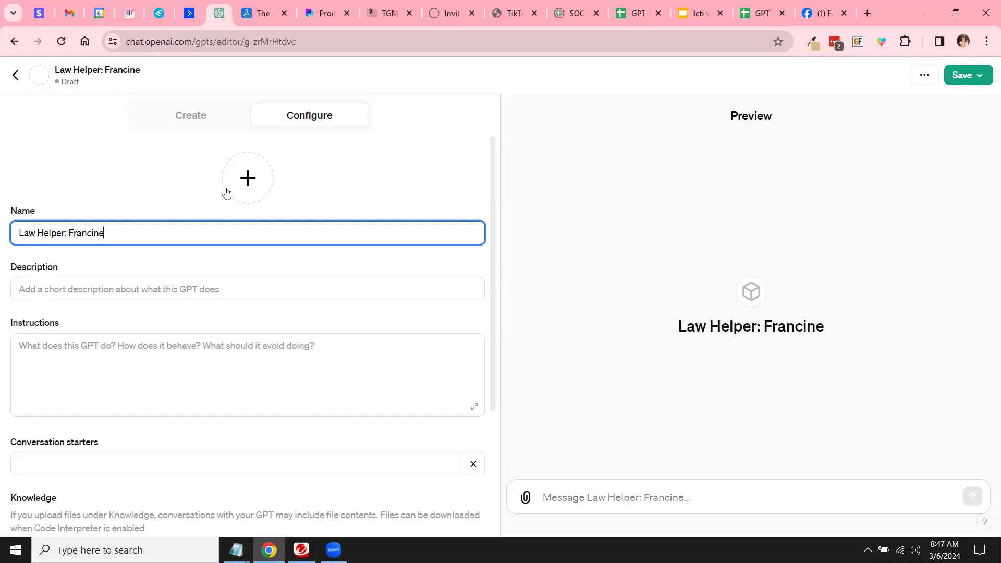
left_click(247, 179)
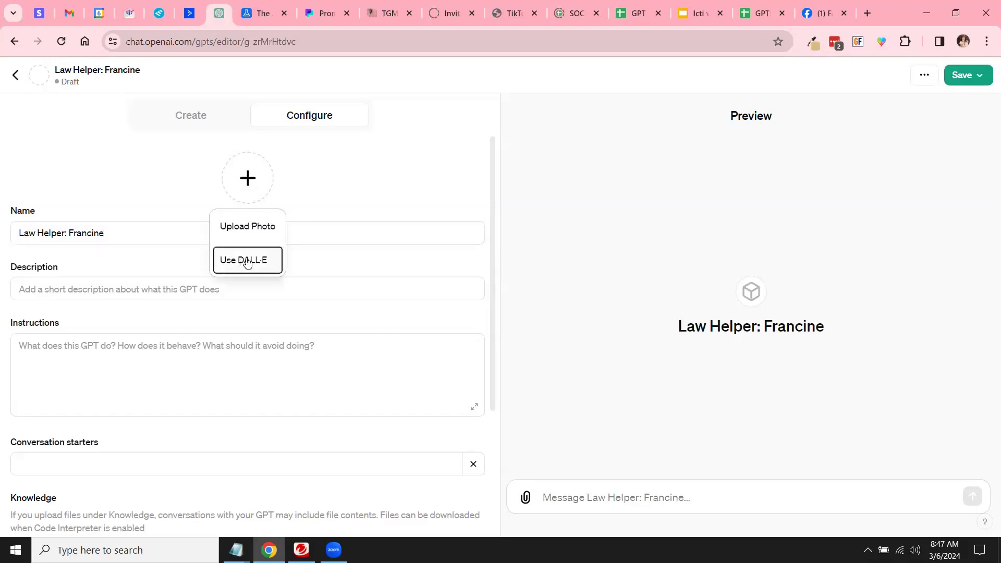
left_click(81, 291)
Step: Write the law-versus-LEGAL description, changing 'notices,' to 'notices and claims'
left_click(80, 291)
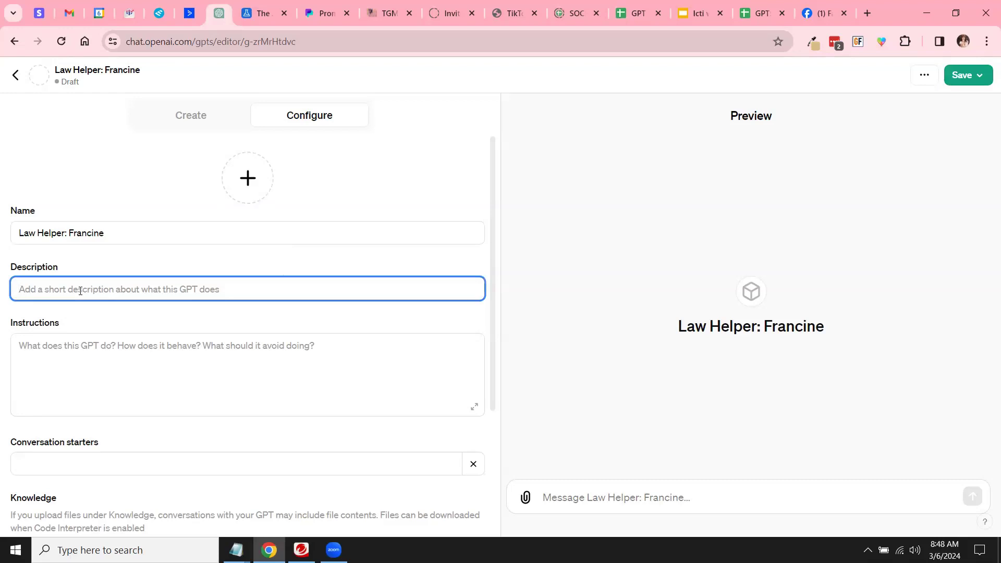
type("This gpt ")
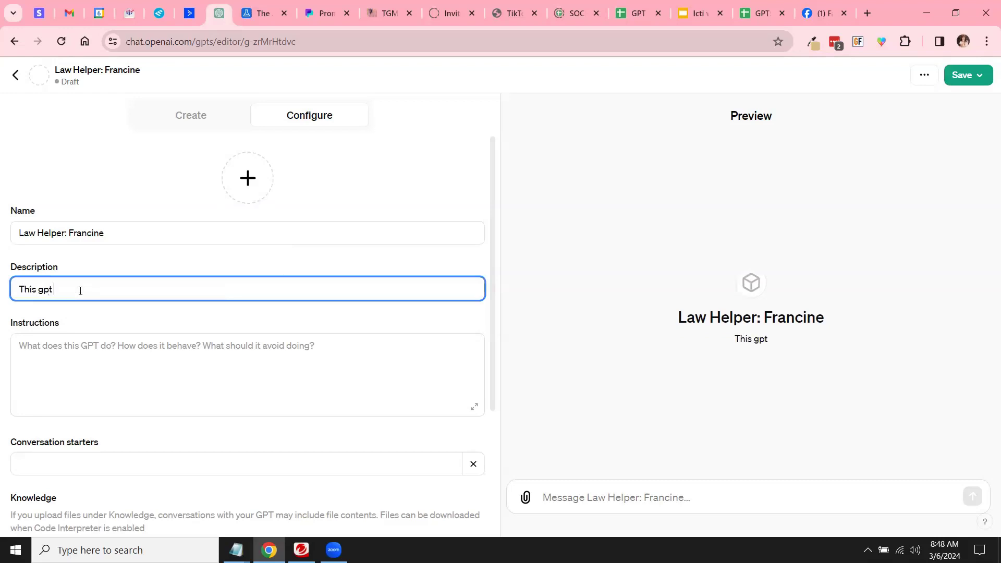
type("will be trained to understand the differences between law and LEGAL and assist me in writing notices")
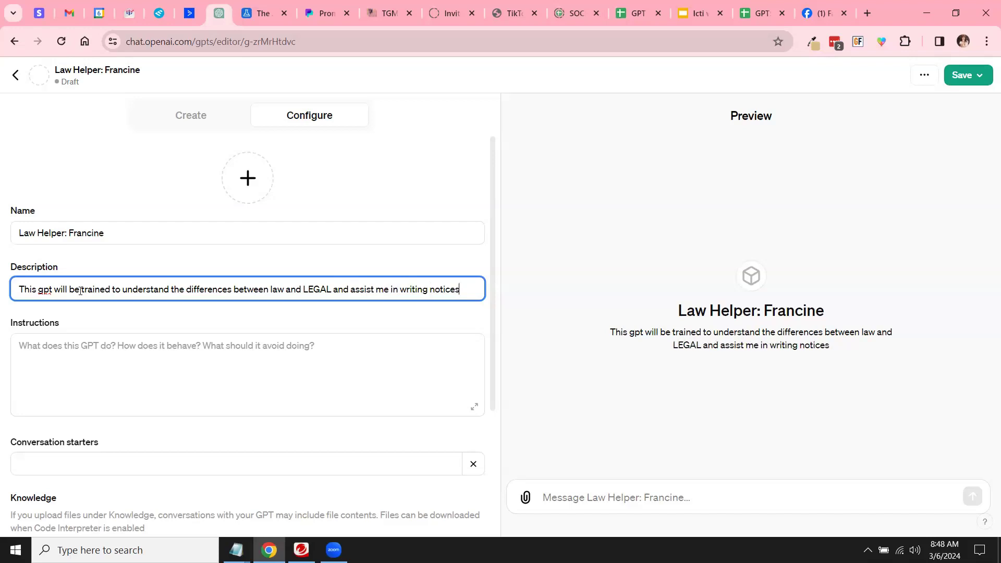
type(" for d")
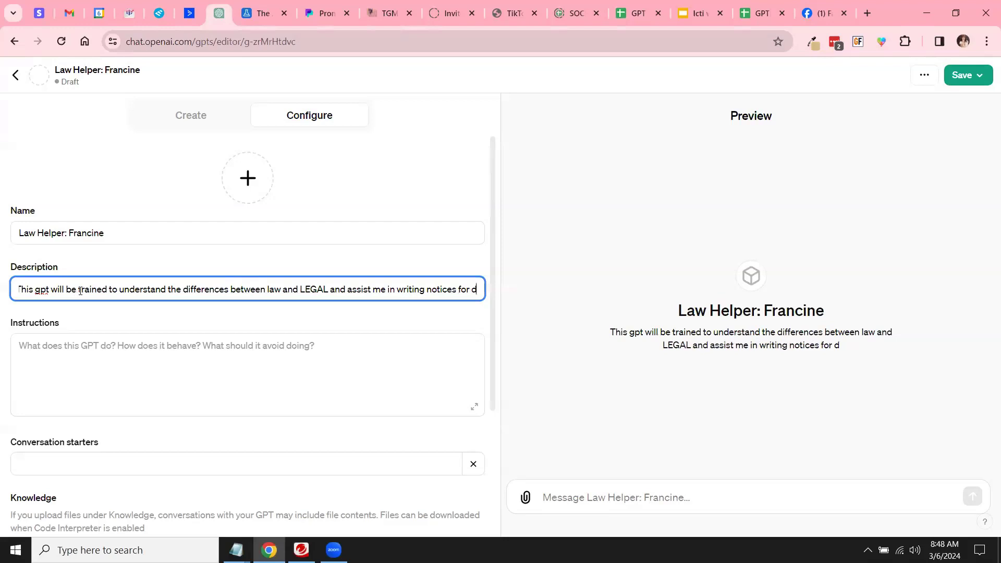
type("ifferent")
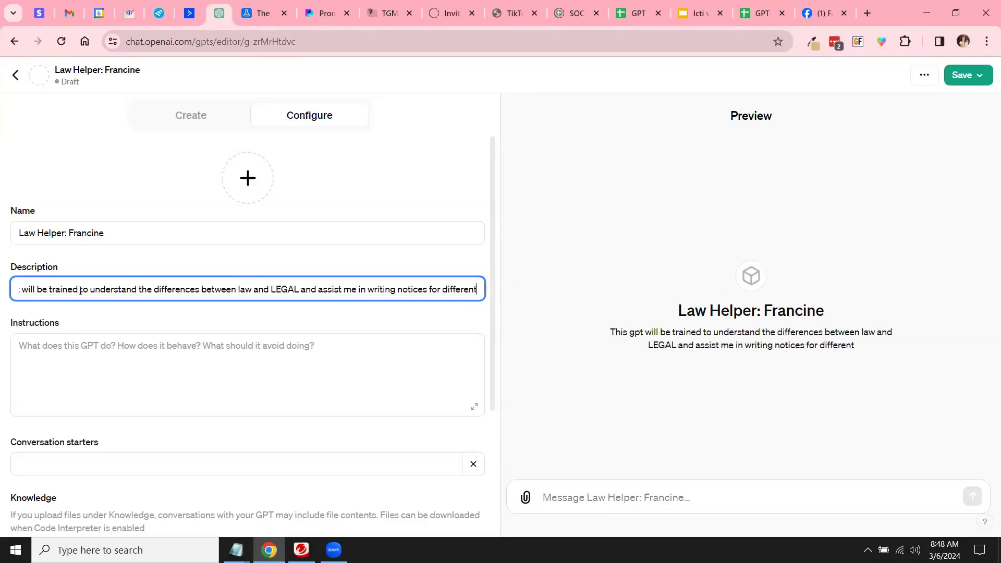
type(" situ")
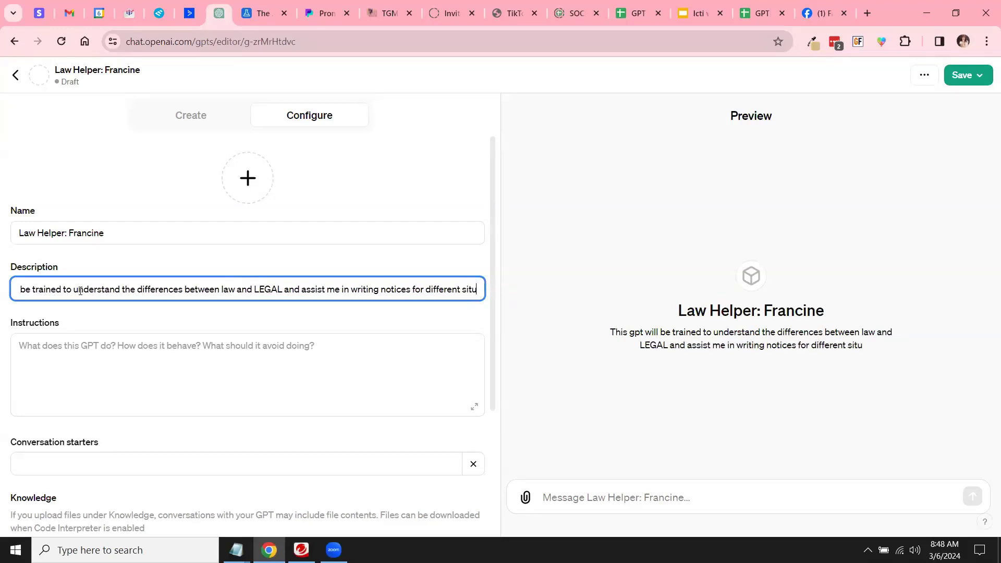
type("atons.")
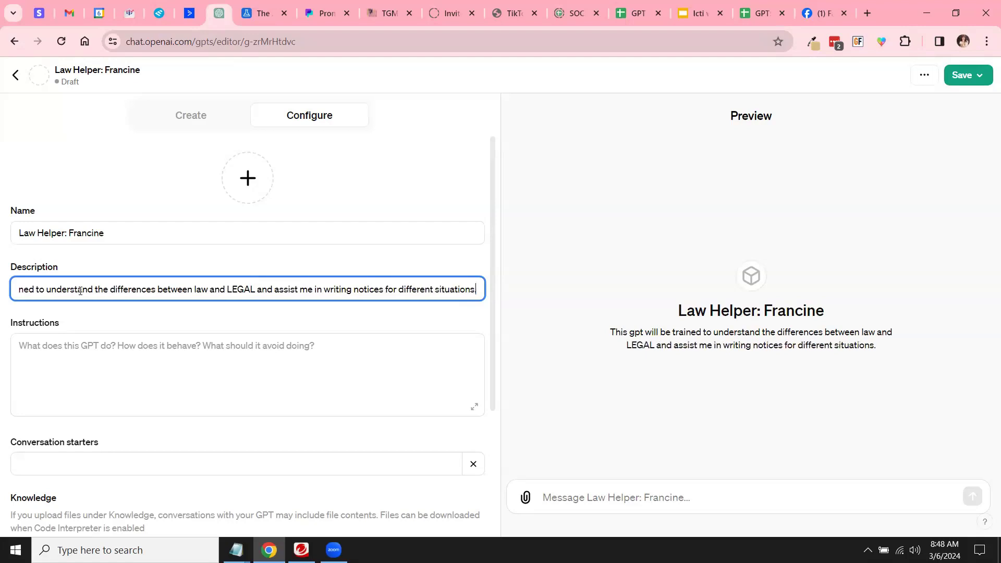
left_click(382, 291)
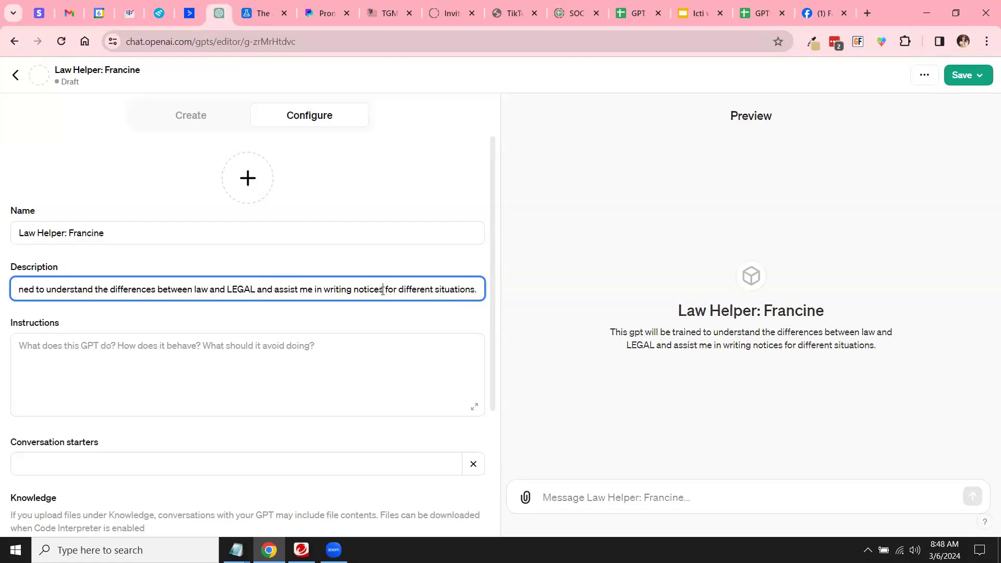
type(", claims")
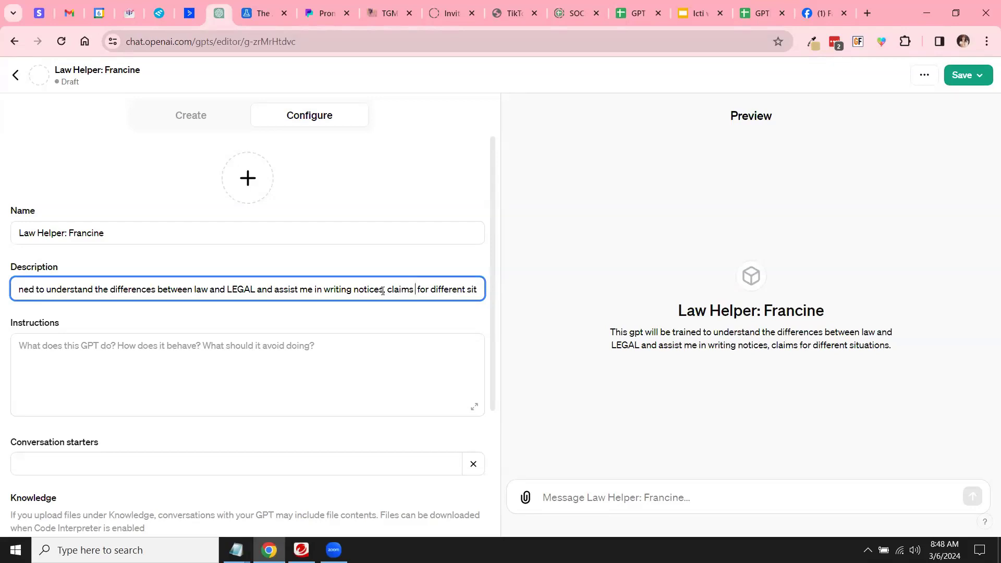
key("BackSpace")
left_click(385, 290)
key("BackSpace")
type("and")
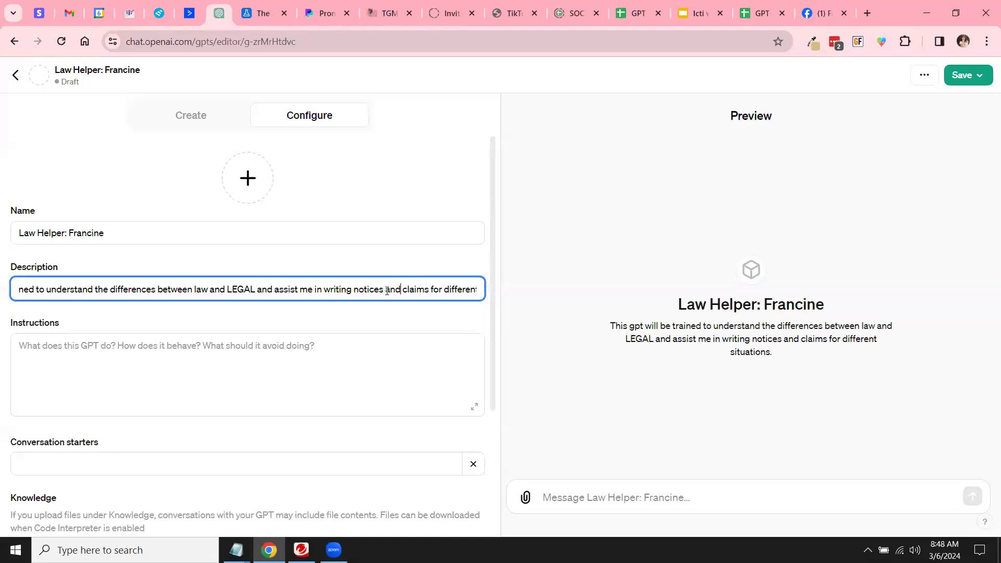
left_click(107, 347)
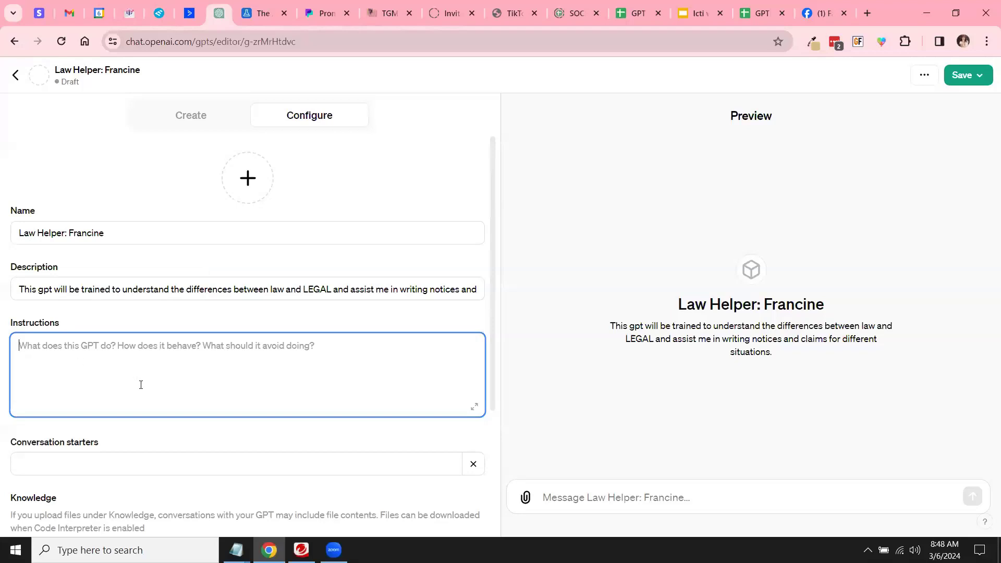
scroll(94, 417, "down", 3)
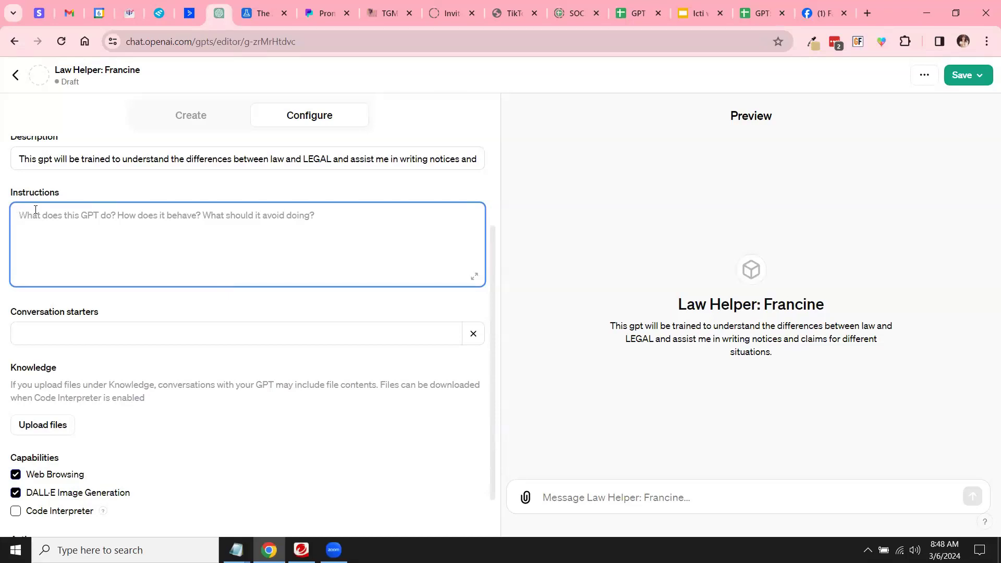
type("Read ev")
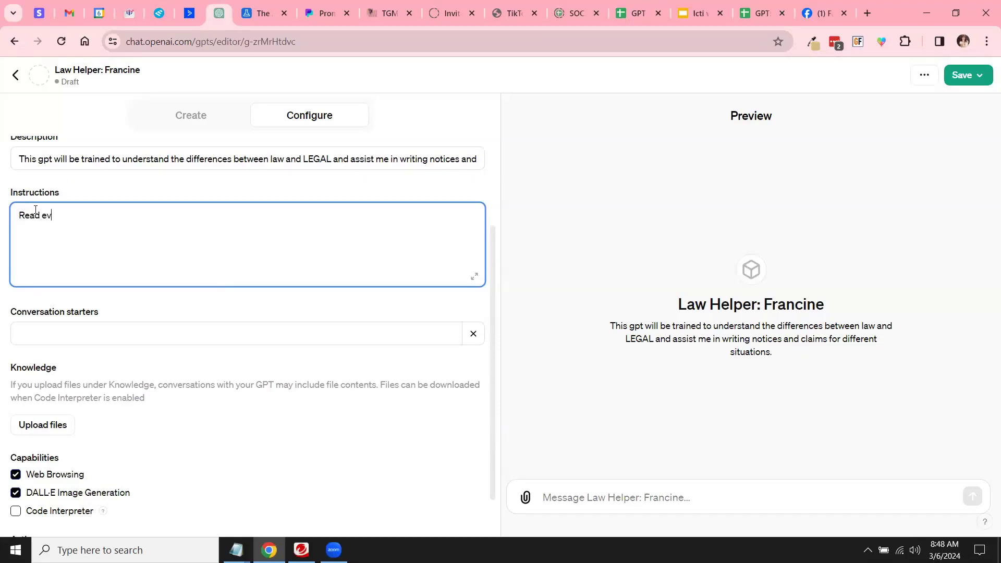
type("erything in the attached sp")
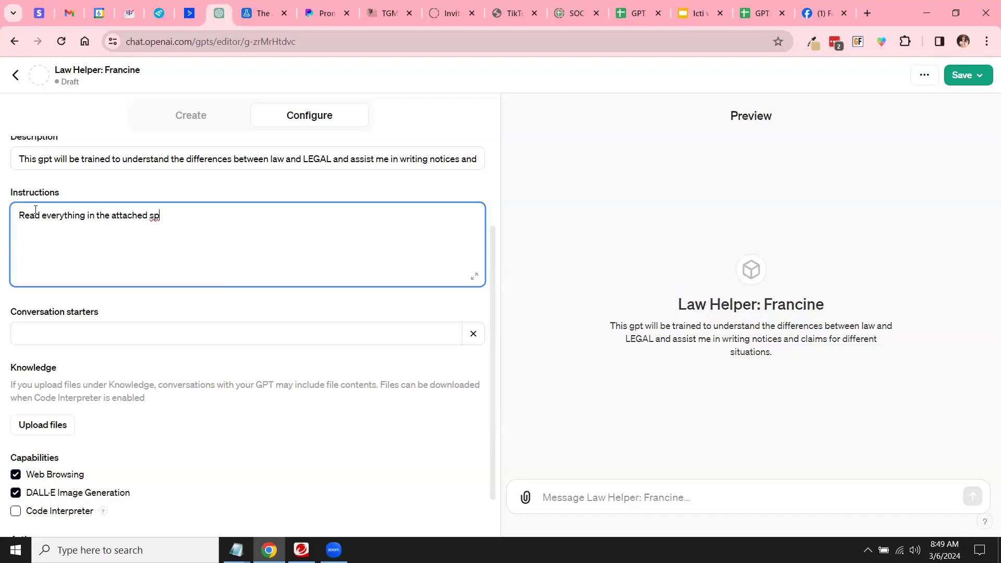
type("readshe")
key("BackSpace")
key("BackSpace")
key("BackSpace")
key("BackSpace")
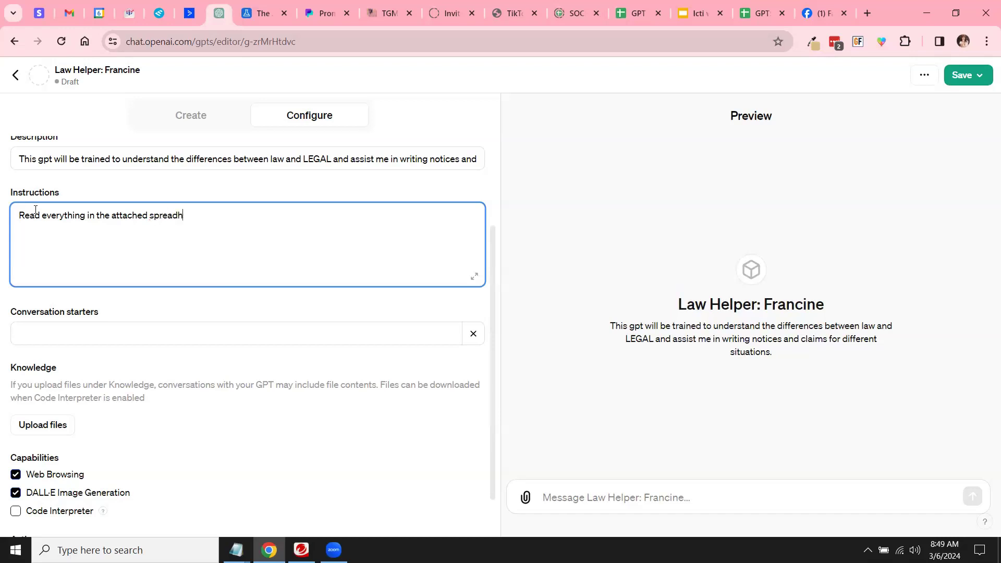
key("BackSpace")
key("BackSpace")
key("BackSpace")
key("BackSpace")
key("BackSpace")
key("BackSpace")
key("BackSpace")
key("BackSpace")
key("BackSpace")
key("BackSpace")
key("BackSpace")
key("BackSpace")
key("BackSpace")
key("BackSpace")
key("BackSpace")
key("BackSpace")
key("BackSpace")
key("BackSpace")
key("BackSpace")
key("BackSpace")
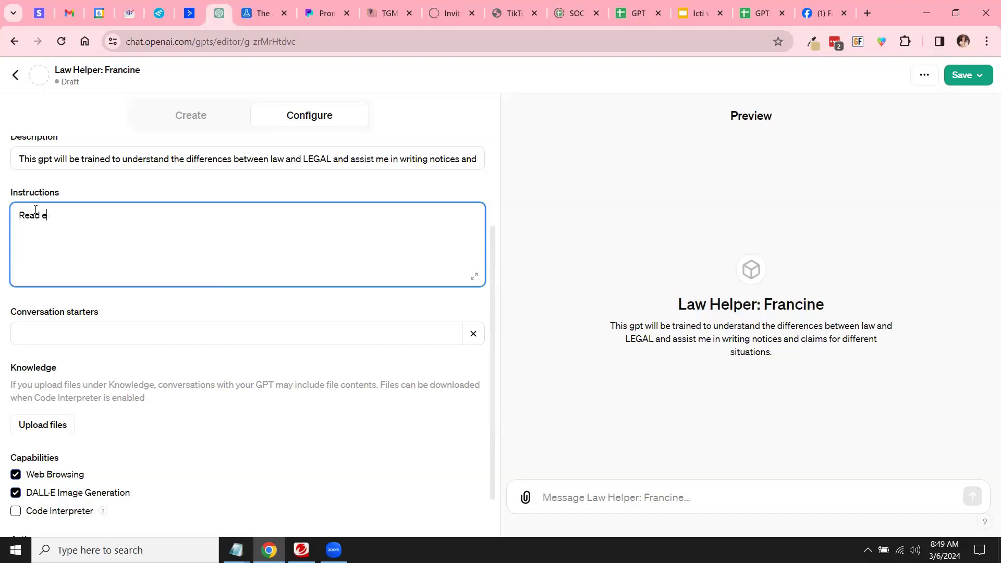
key("BackSpace")
key("BackSpace")
key("BackSpace")
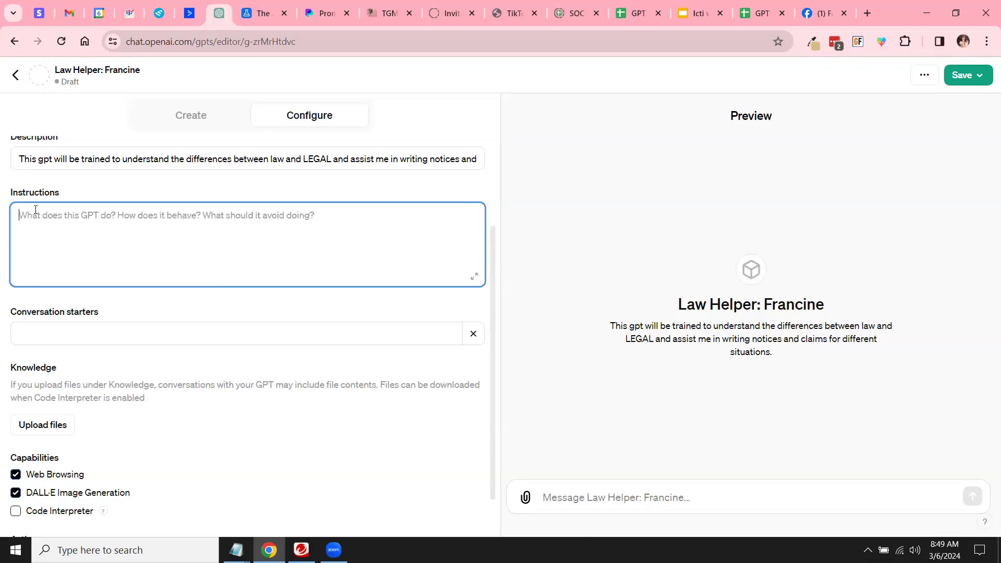
left_click(757, 16)
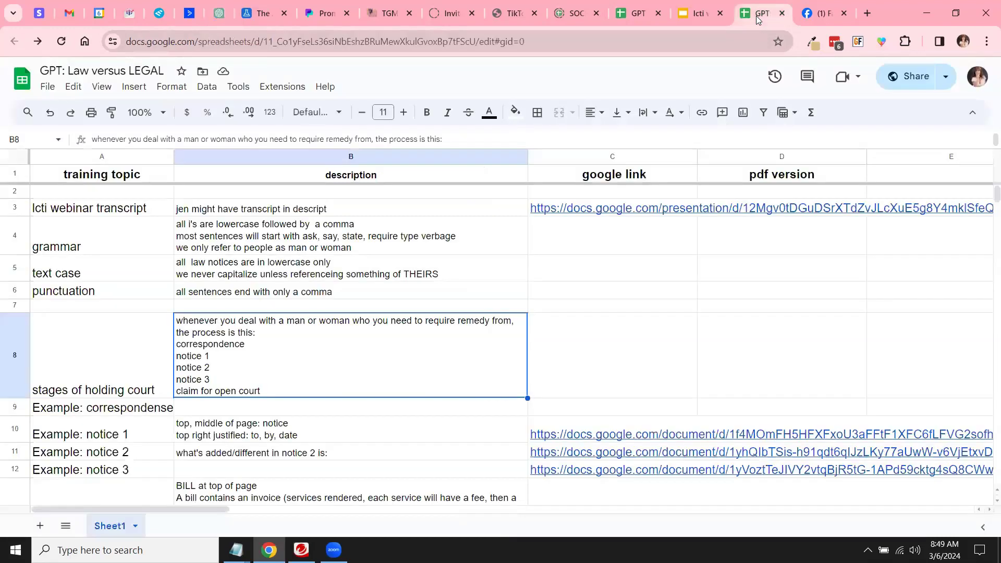
left_click(127, 208)
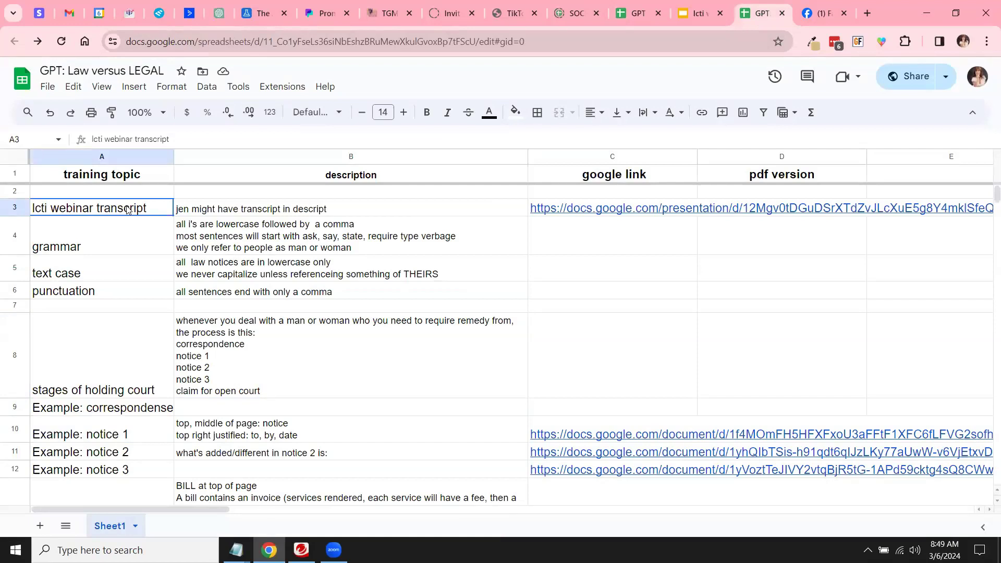
left_click(210, 207, "shift")
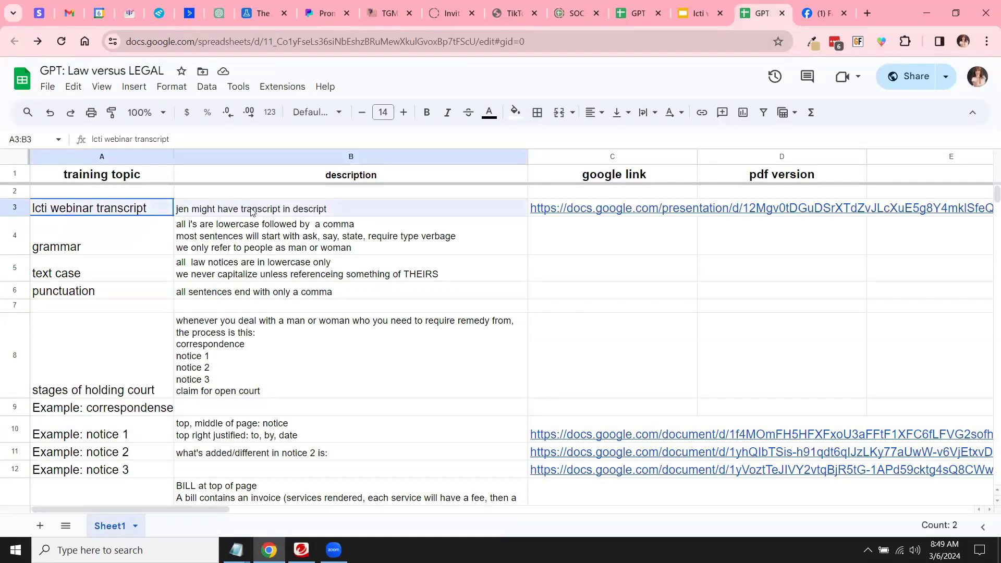
left_click(147, 205)
left_click(220, 211)
left_click(157, 213)
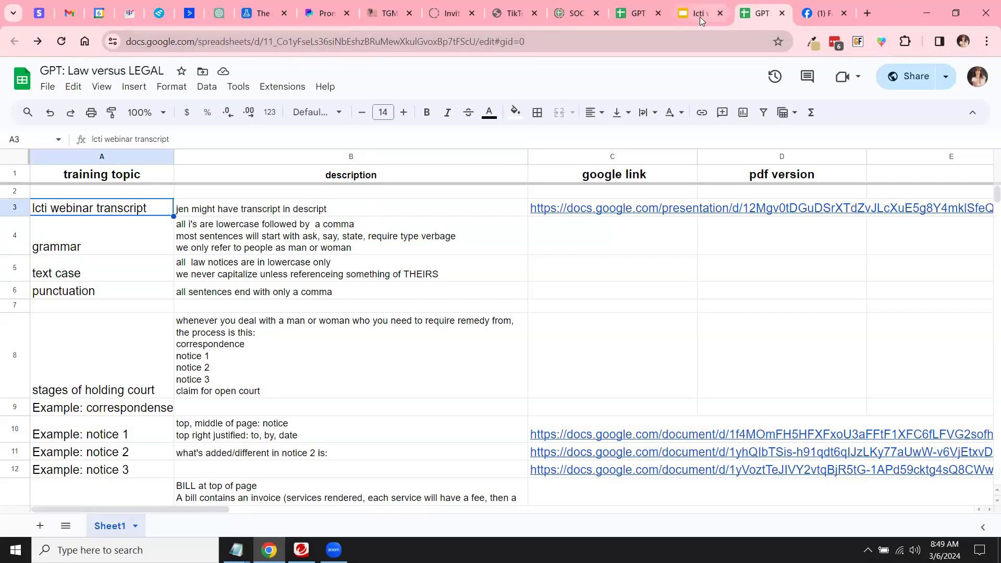
left_click(220, 14)
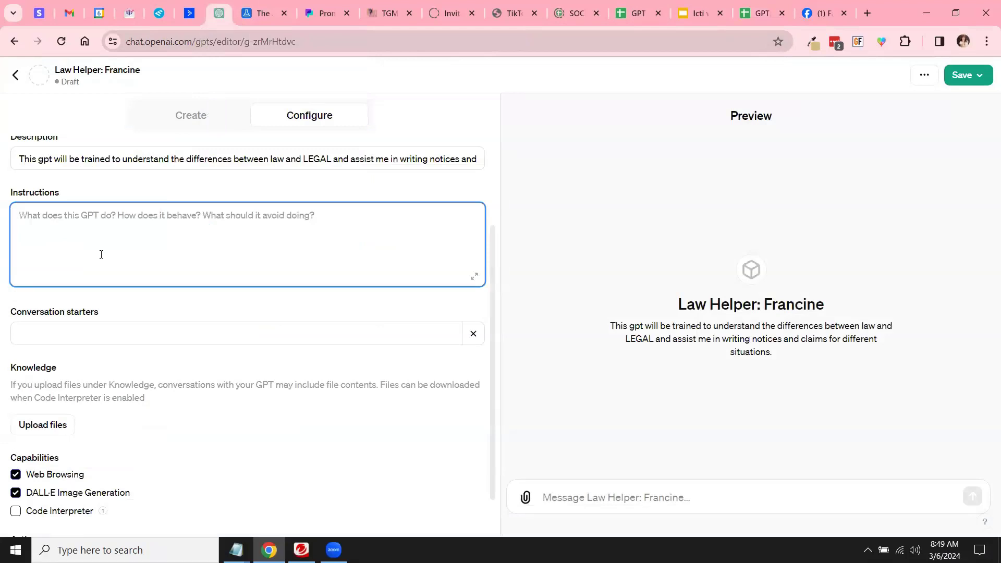
Step: Enter the instruction 'read all information in the attached spreadsheet, including links.'
type("read all information in the attached spreadsheet, including links")
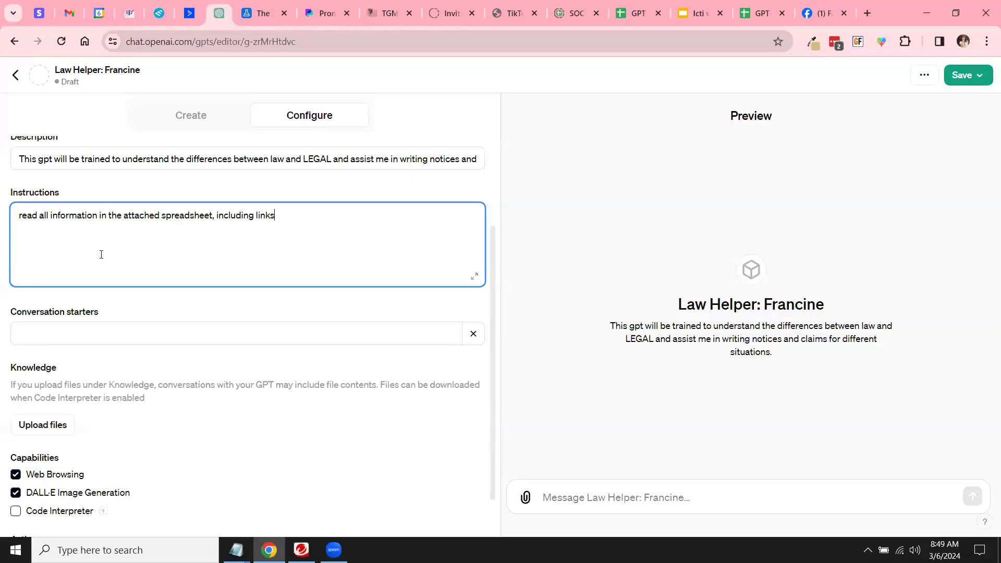
type(".")
left_click(54, 325)
scroll(54, 325, "down", 1)
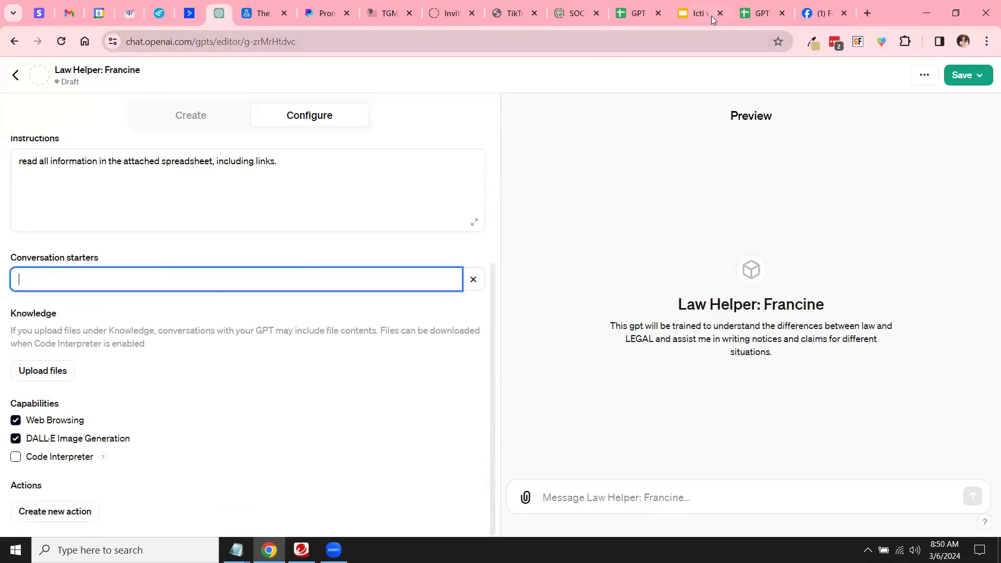
Step: Download the Law versus LEGAL sheet as a .csv file and upload it as GPT knowledge
left_click(760, 13)
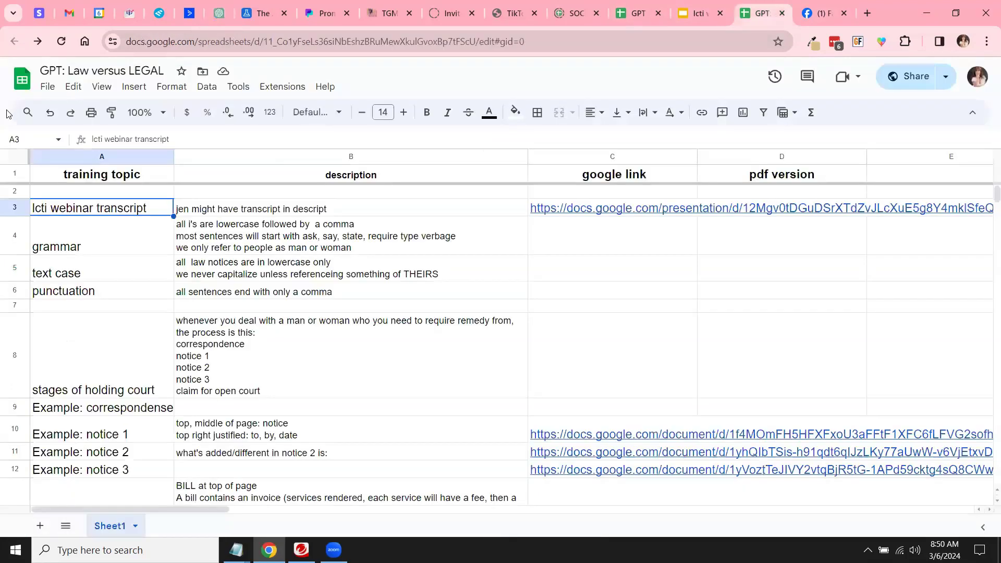
left_click(48, 87)
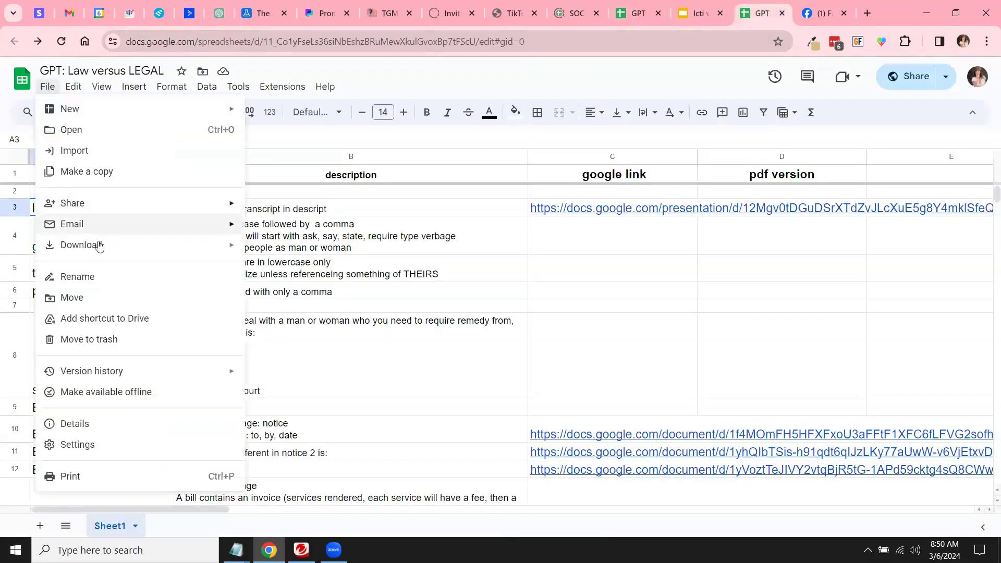
mouse_move(96, 245)
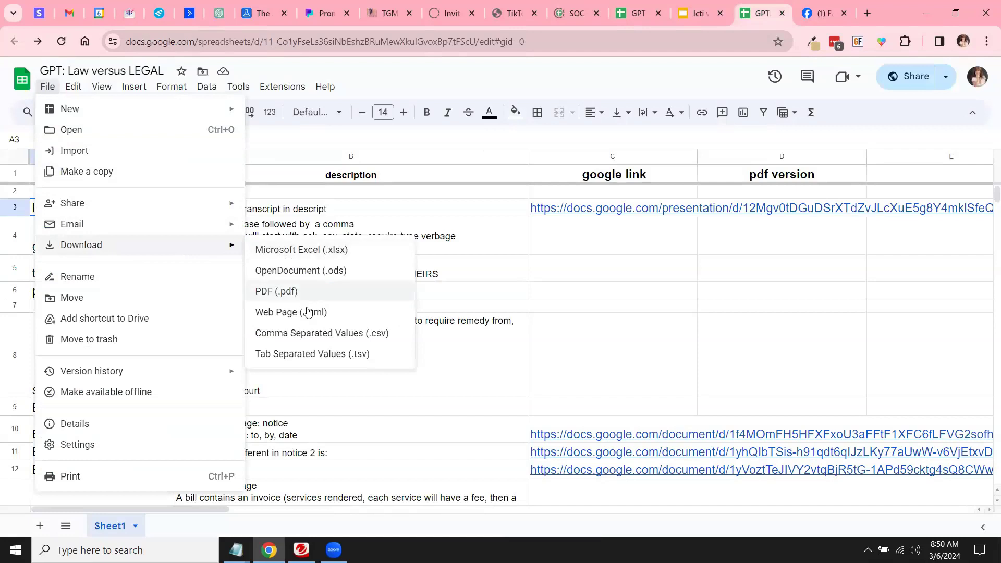
left_click(316, 333)
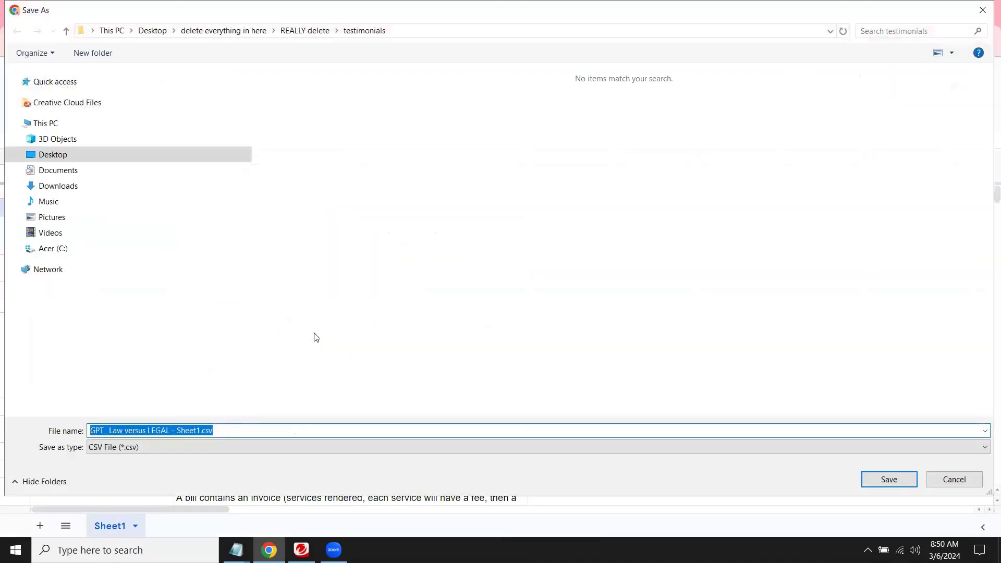
key("Return")
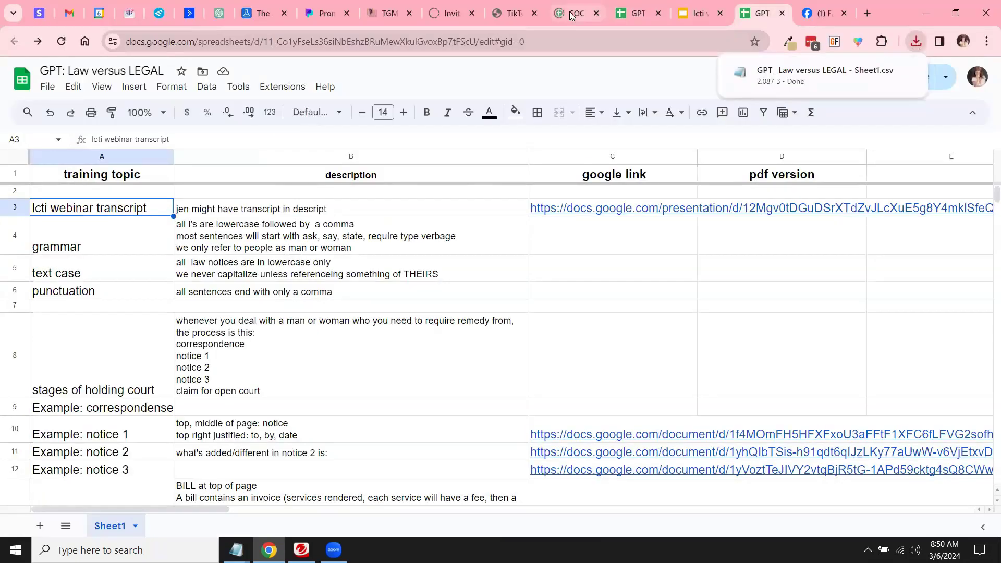
left_click(221, 15)
left_click(48, 369)
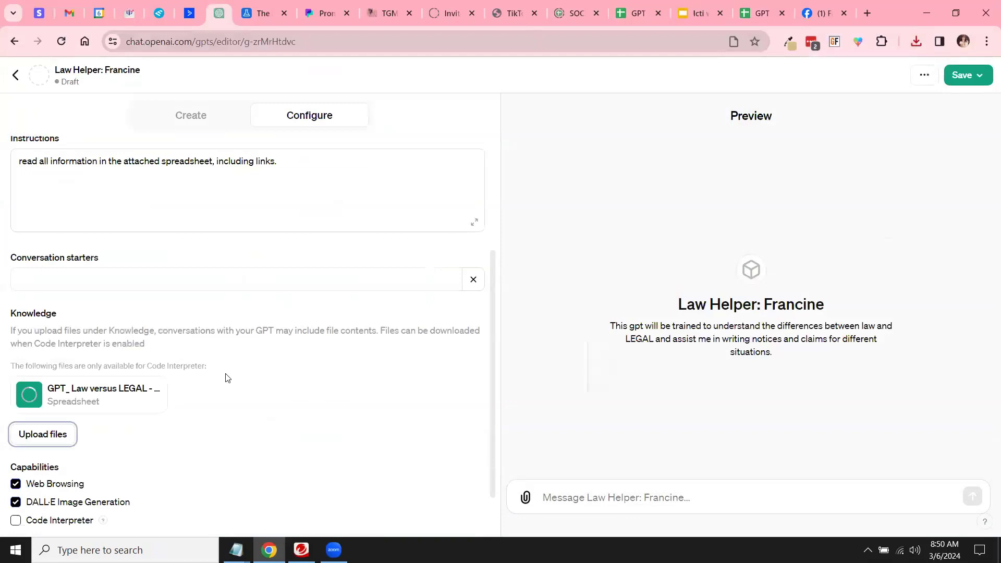
Step: Have DALL·E generate the GPT's profile picture and bring up the Save options
scroll(228, 378, "down", 2)
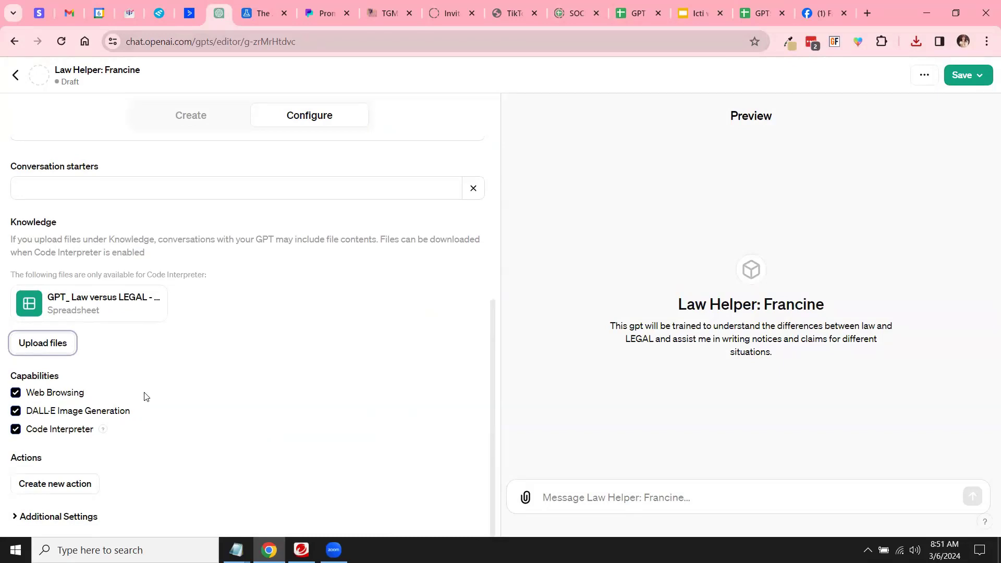
scroll(157, 375, "up", 5)
left_click(243, 165)
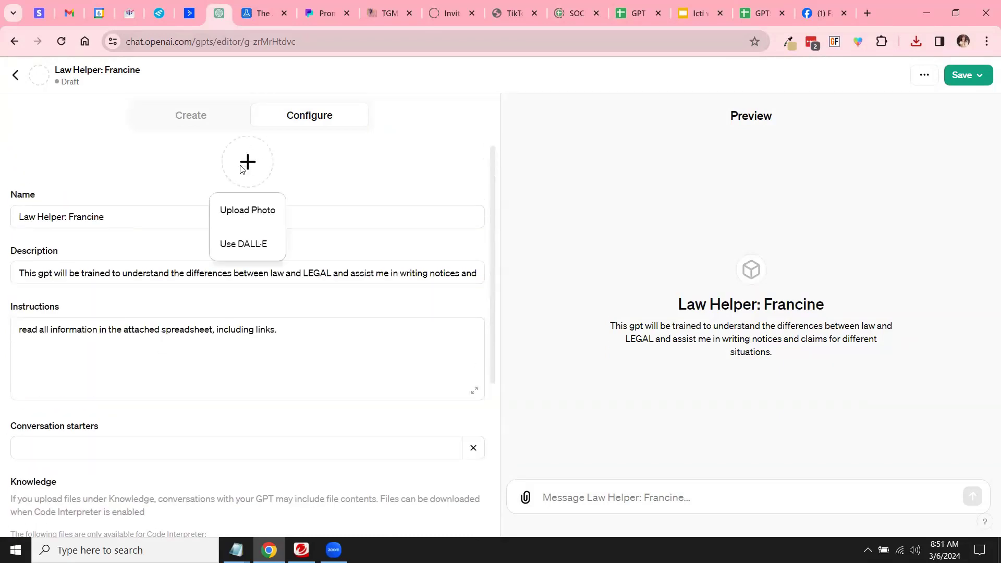
left_click(247, 244)
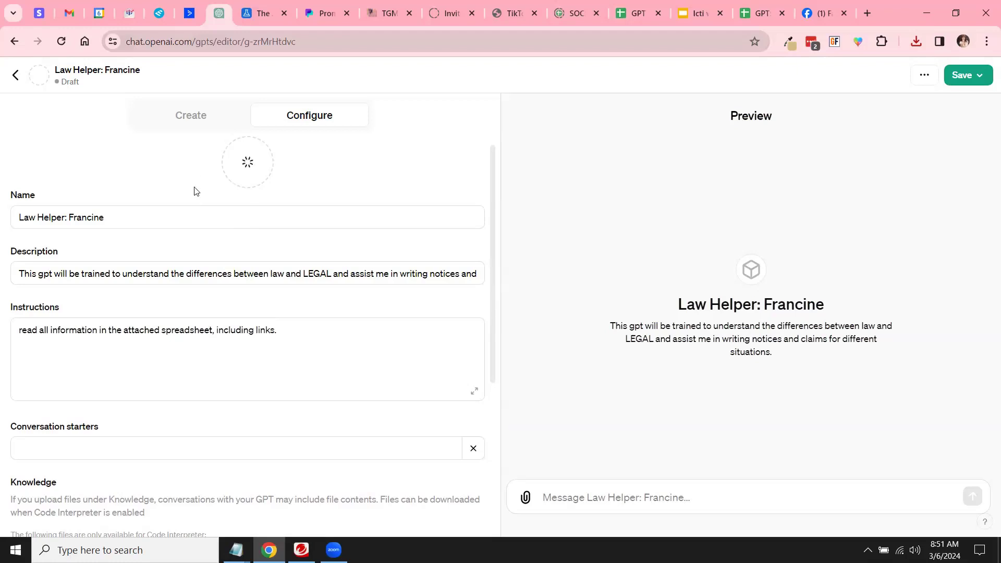
left_click(963, 75)
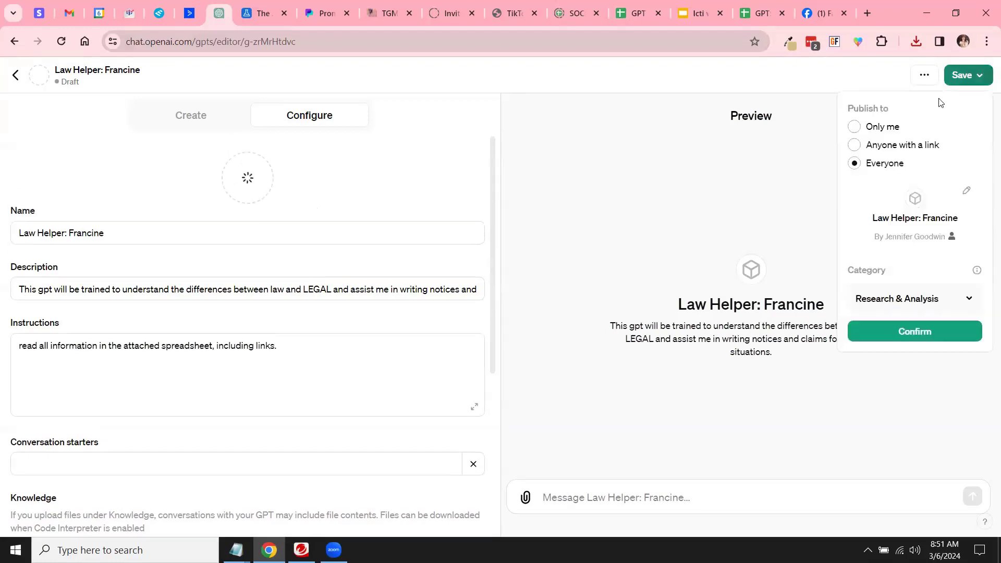
Step: Publish Law Helper: Francine as Only me, then reopen it from My GPTs for editing
left_click(854, 127)
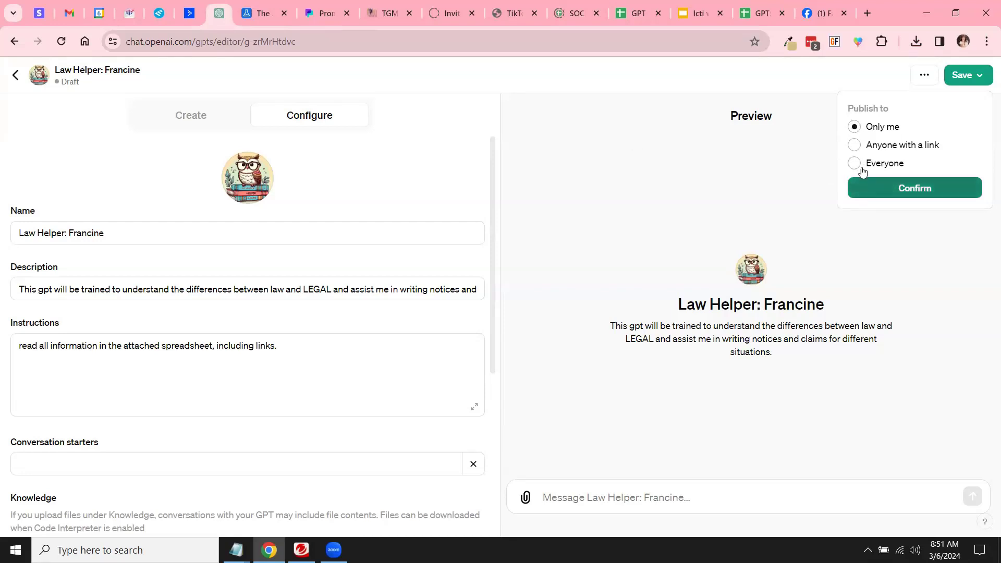
left_click(911, 190)
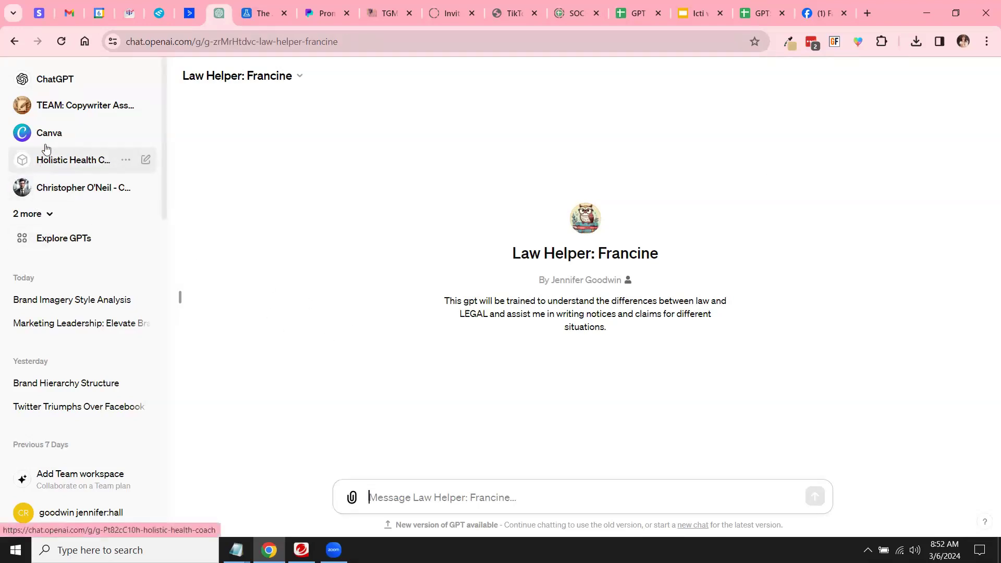
left_click(49, 215)
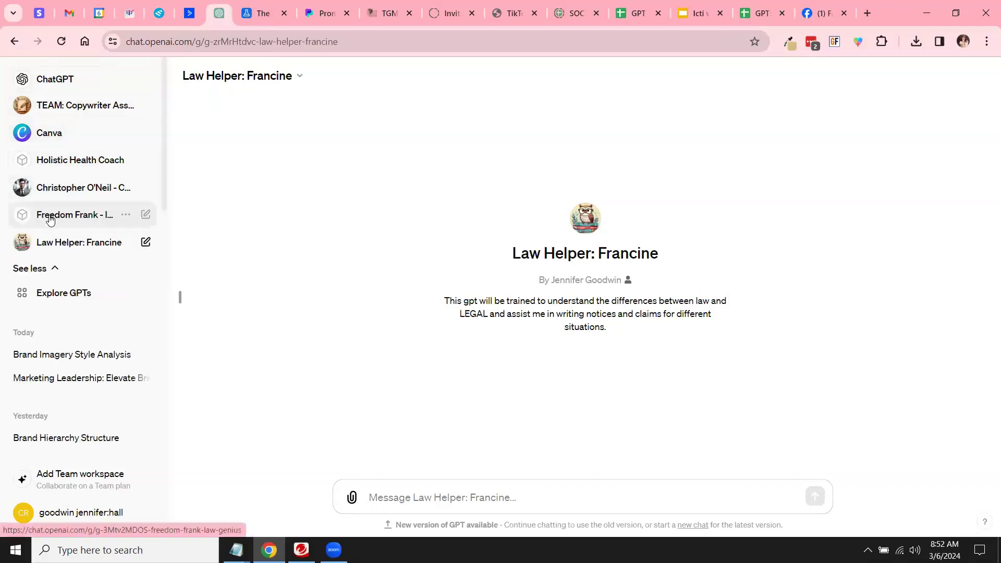
left_click(58, 295)
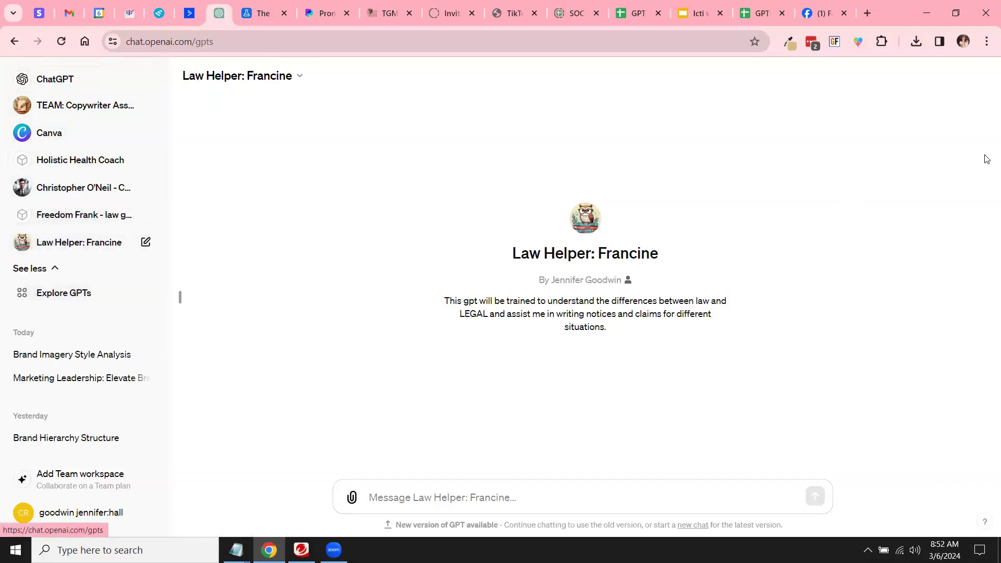
left_click(896, 84)
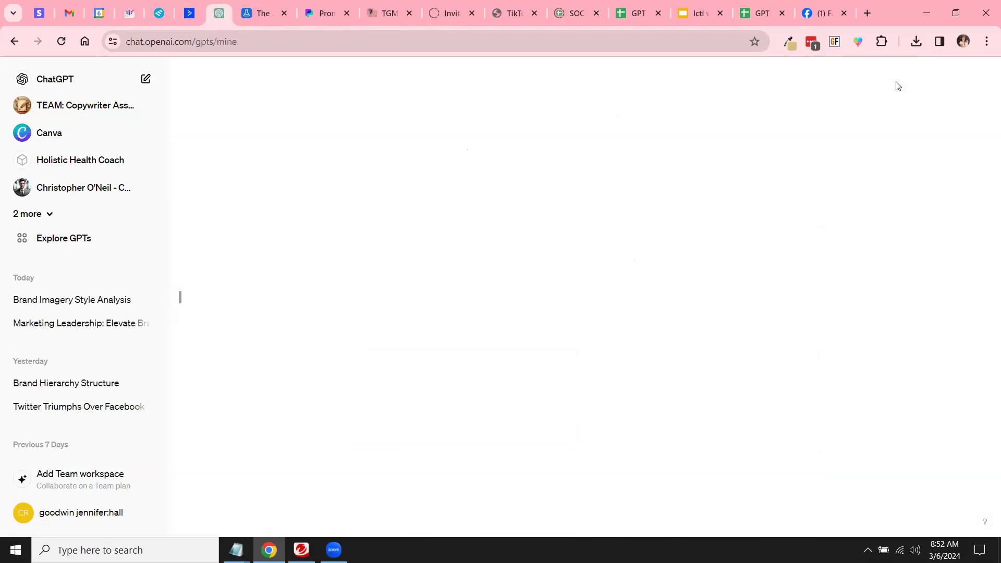
left_click(774, 198)
left_click(299, 352)
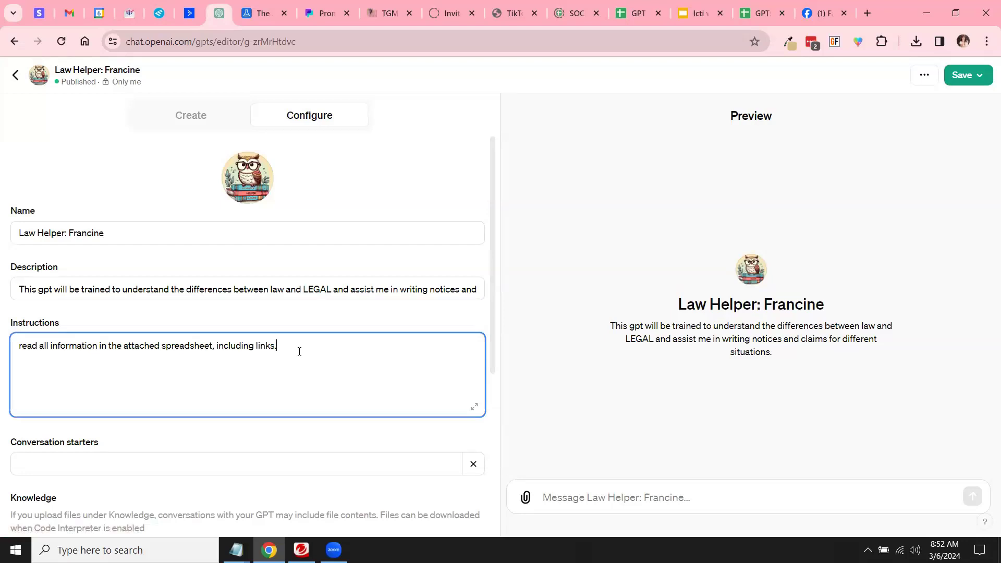
Step: In the preview, ask 'can you read this spreadsheet:' with the pasted Google Sheets link
left_click(572, 508)
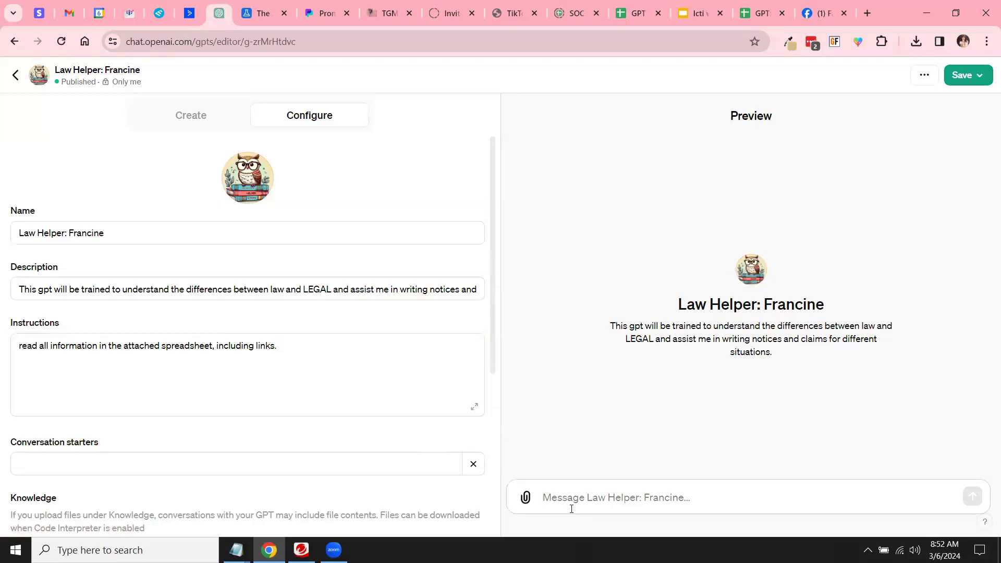
type("can you read this spreadsheet:")
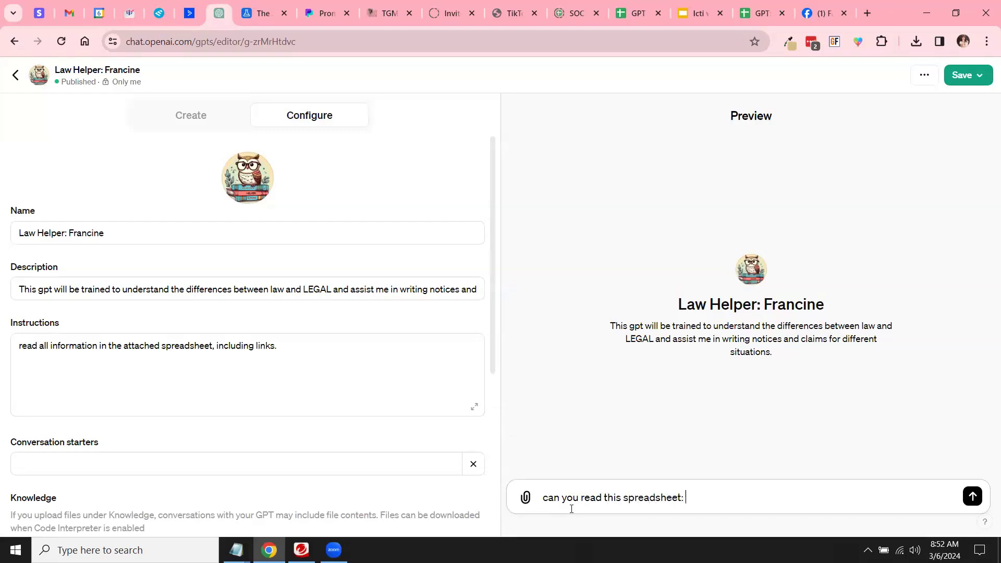
key("ctrl+v")
key("Return")
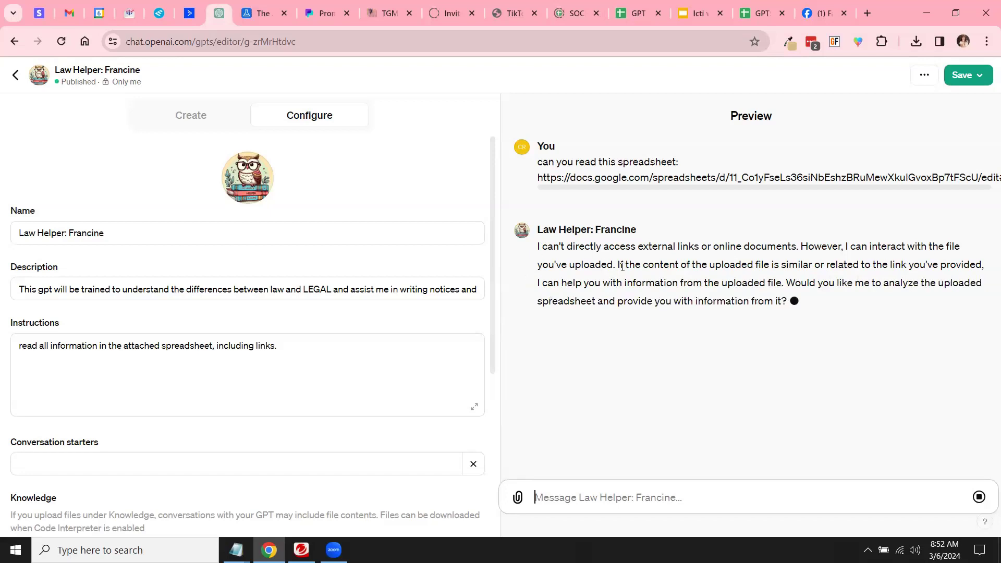
Step: Ask the preview GPT to analyze the uploaded spreadsheet and give a summary
scroll(47, 516, "down", 1)
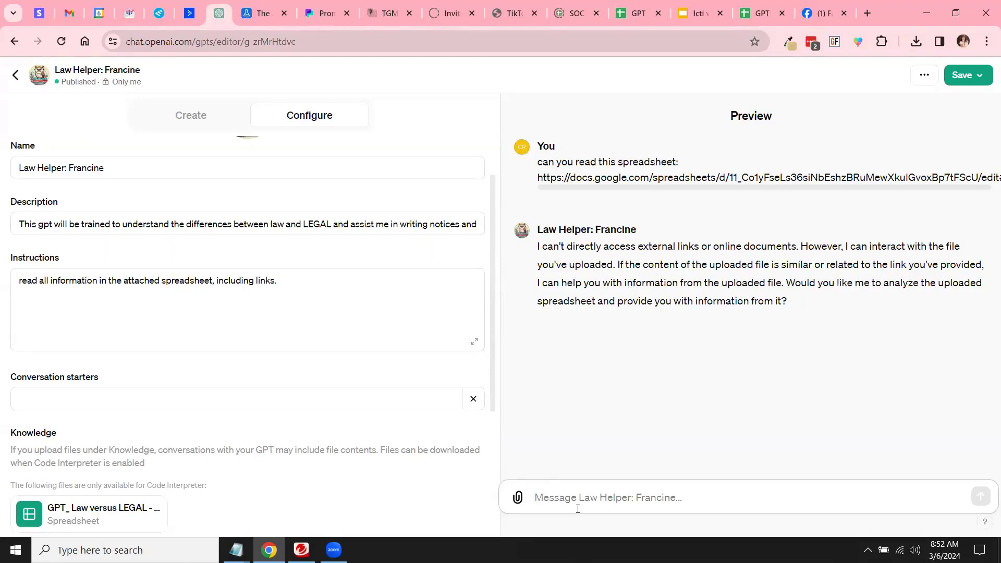
type("yes, analy")
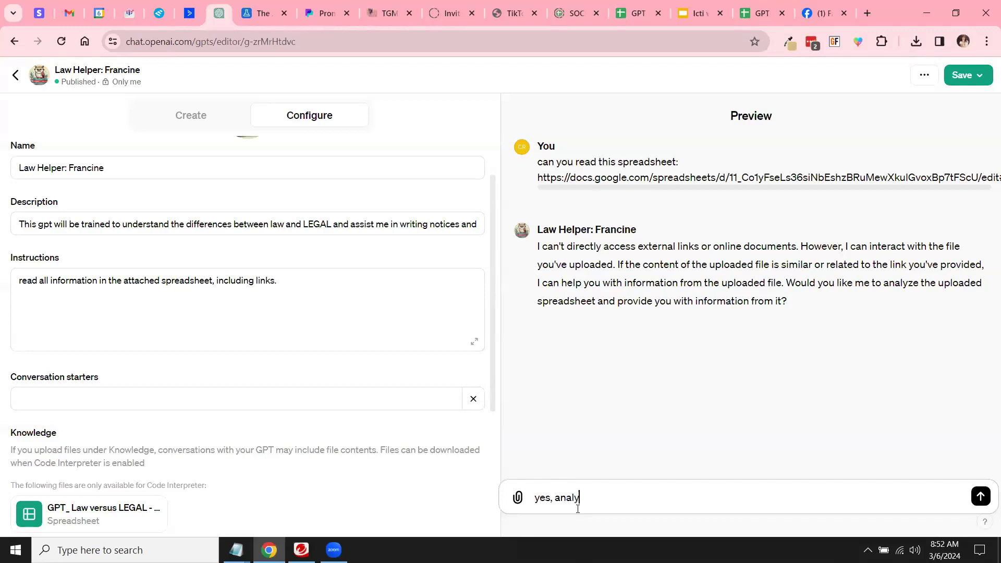
type("ze the uploaded spreadsheet and give me a summary.")
key("Return")
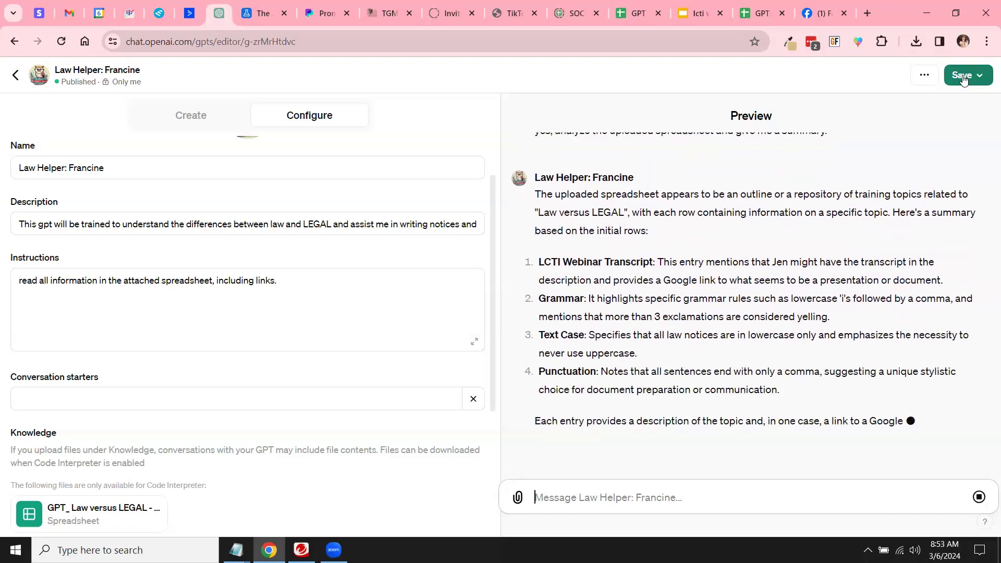
Step: Save the updated GPT as Only me and open its published chat page via View GPT
left_click(962, 78)
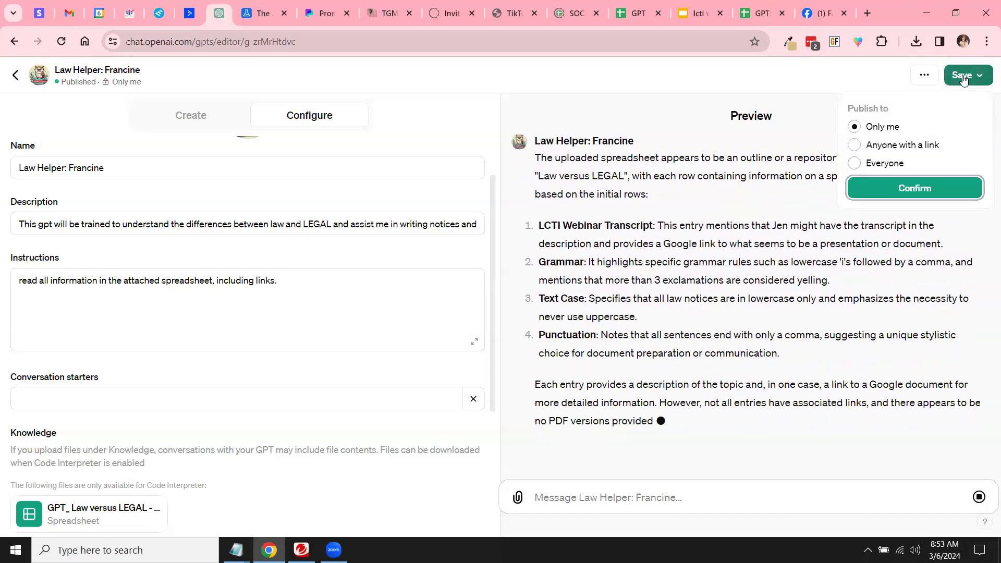
left_click(942, 189)
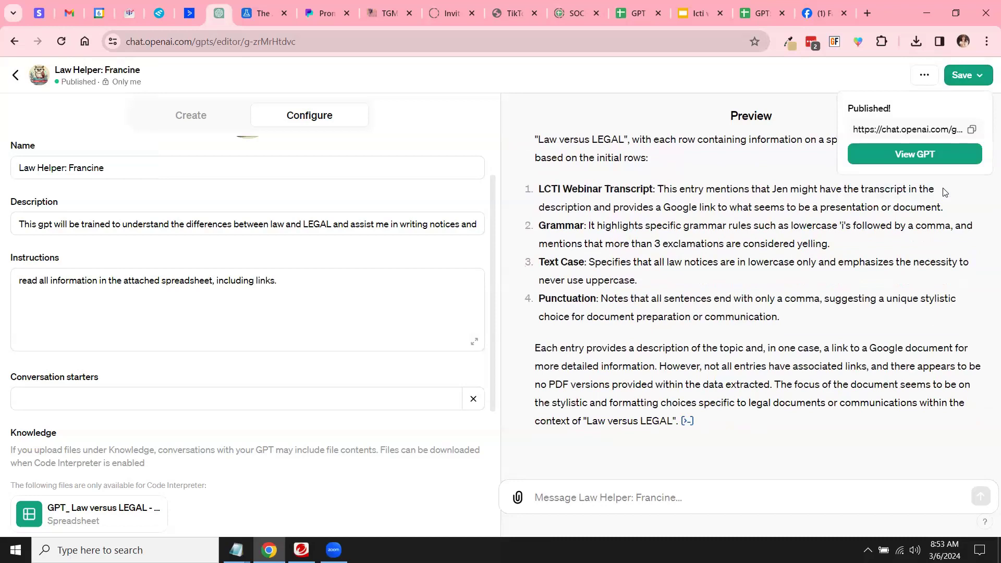
left_click(14, 77)
left_click(14, 77)
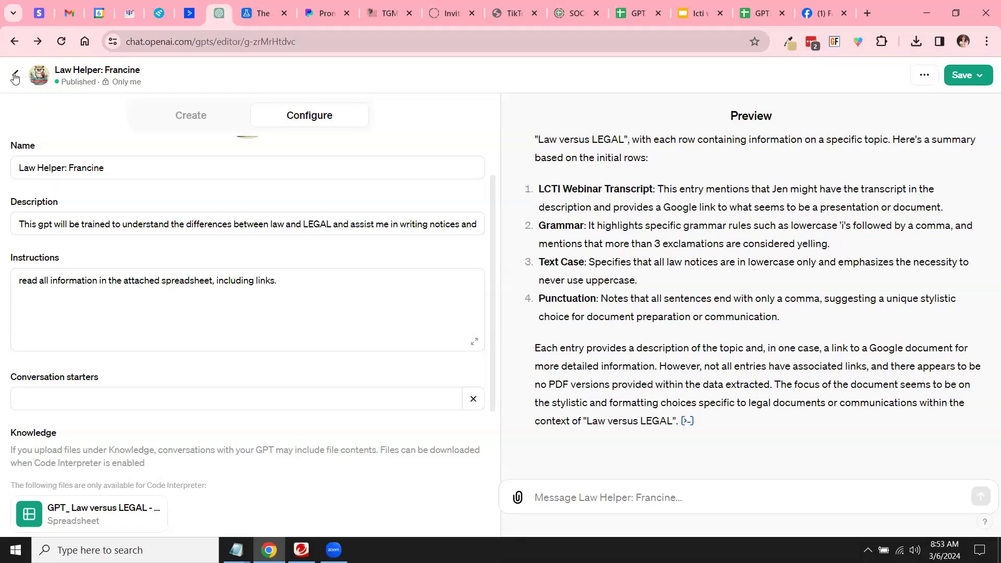
left_click(980, 76)
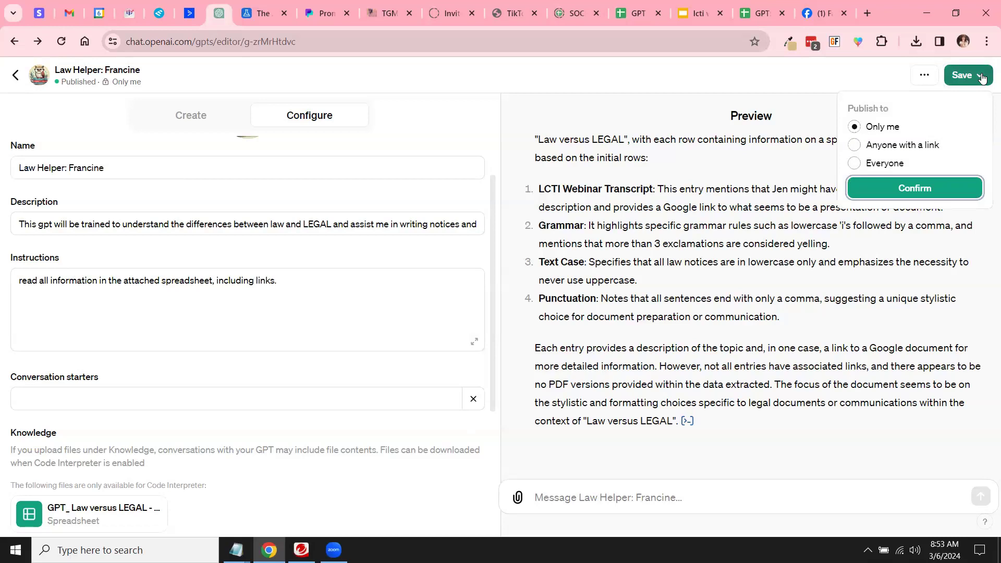
left_click(913, 187)
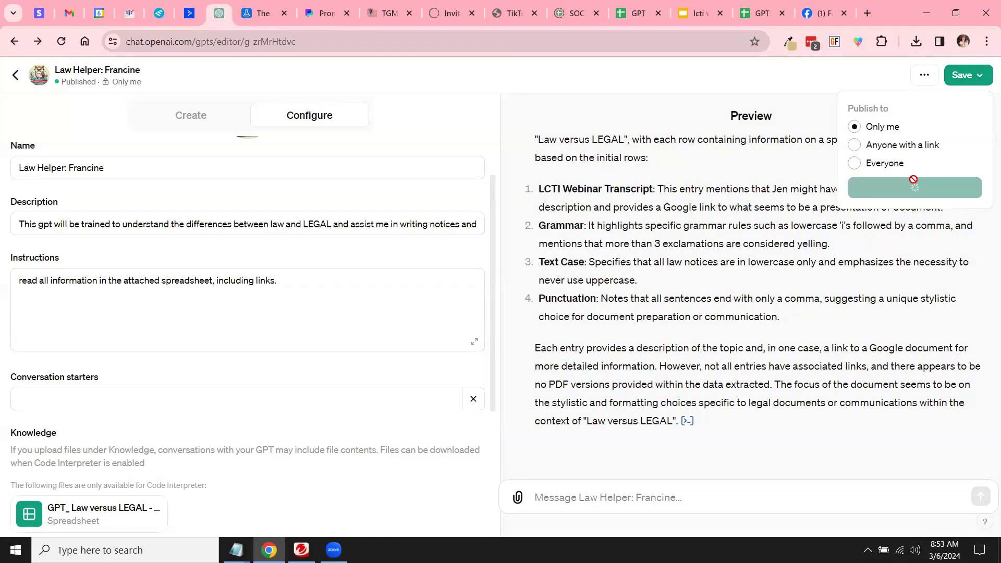
left_click(908, 157)
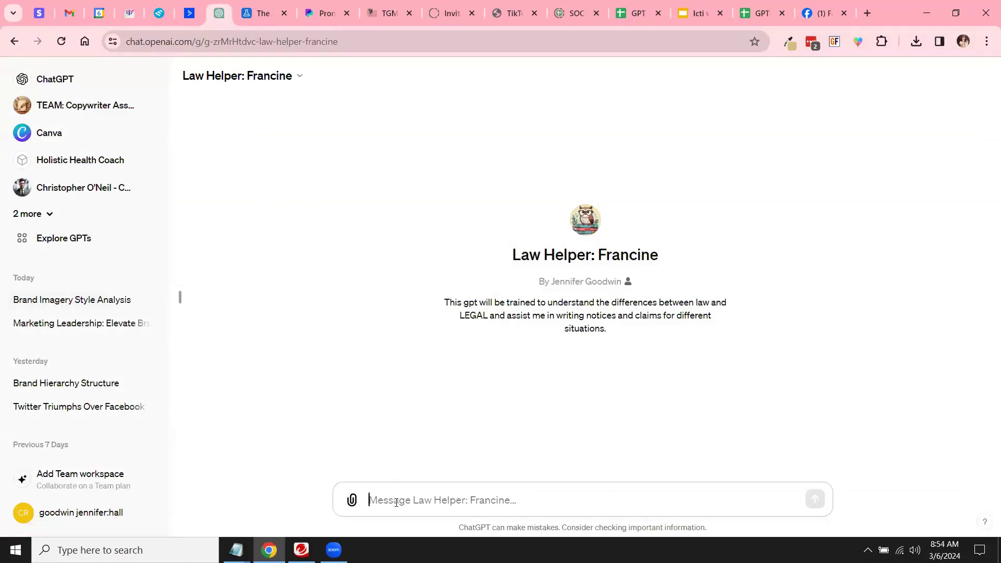
Step: Send Law Helper: Francine the message 'Write me a notice template just so'
type("Write me a notice")
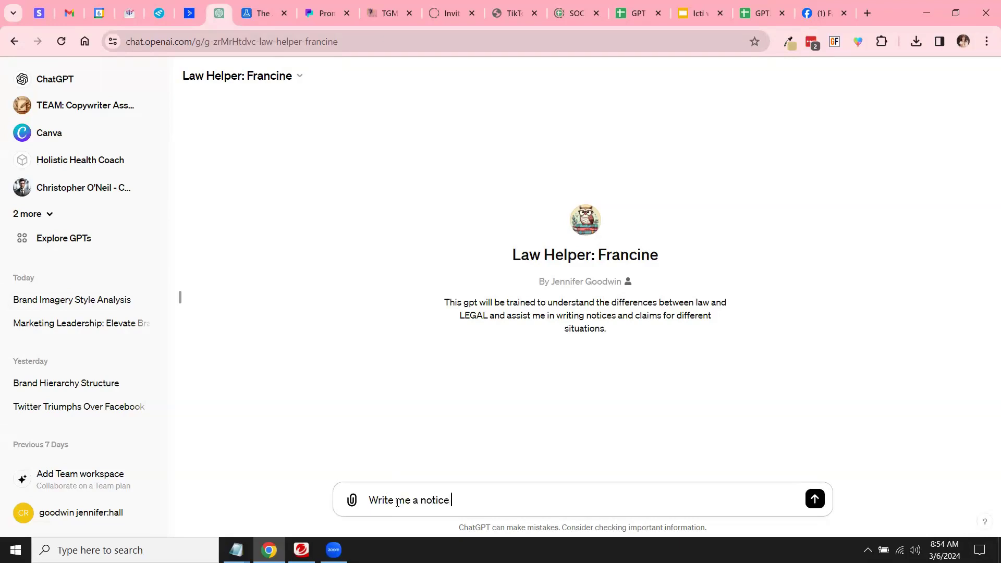
type(" for john dow who")
key("BackSpace")
key("BackSpace")
key("BackSpace")
key("BackSpace")
key("BackSpace")
key("BackSpace")
key("BackSpace")
key("BackSpace")
key("BackSpace")
key("BackSpace")
key("BackSpace")
key("BackSpace")
key("BackSpace")
key("BackSpace")
key("BackSpace")
key("BackSpace")
key("BackSpace")
key("BackSpace")
key("BackSpace")
key("BackSpace")
key("BackSpace")
key("BackSpace")
key("BackSpace")
key("BackSpace")
key("BackSpace")
key("BackSpace")
type("a notice template just so")
key("Return")
type("i can")
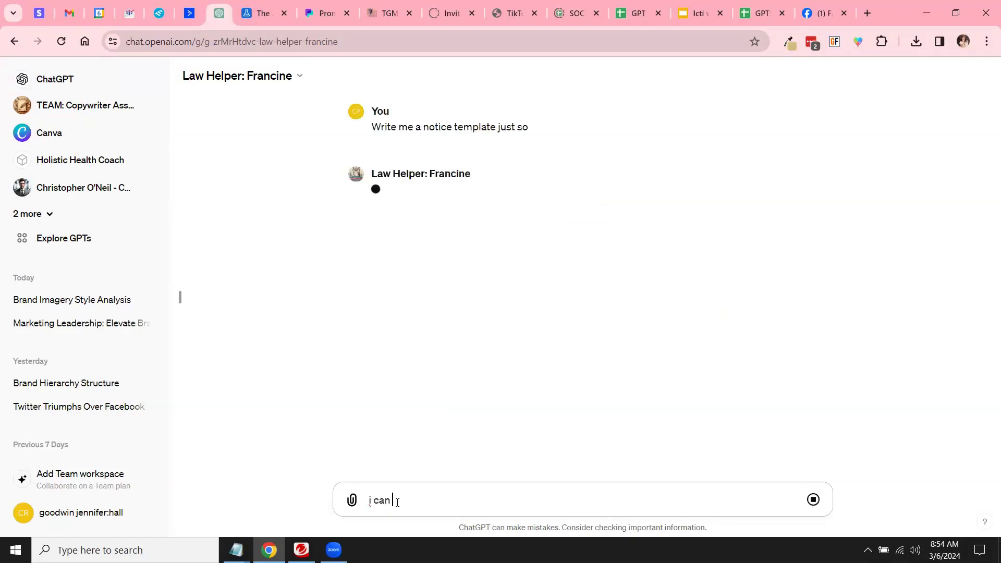
key("BackSpace")
key("BackSpace")
key("BackSpace")
key("BackSpace")
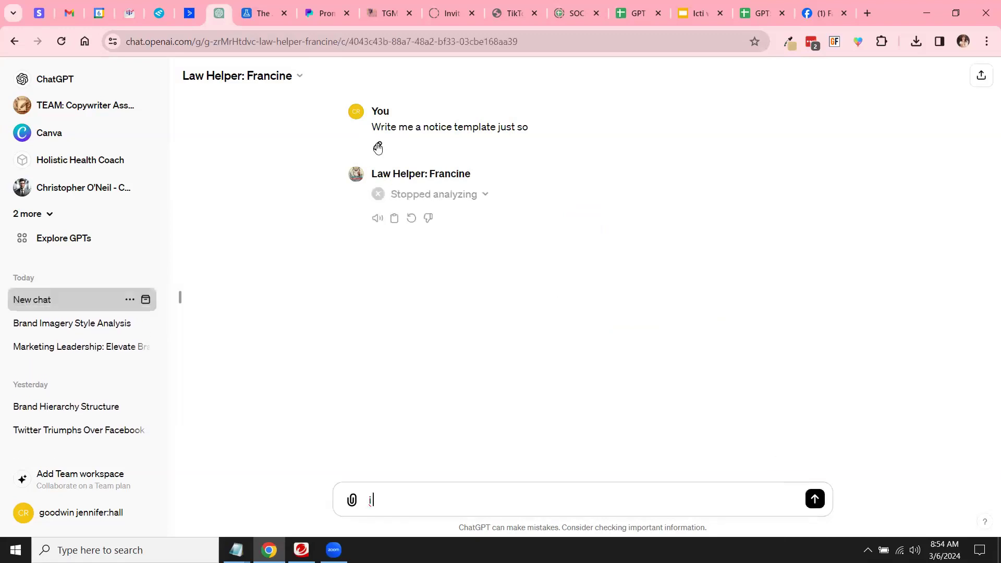
Step: Edit the sent message to 'show me what notice #1 looks like.....' and resubmit it
left_click(377, 145)
left_click_drag(521, 127, 372, 120)
type("show me what mis")
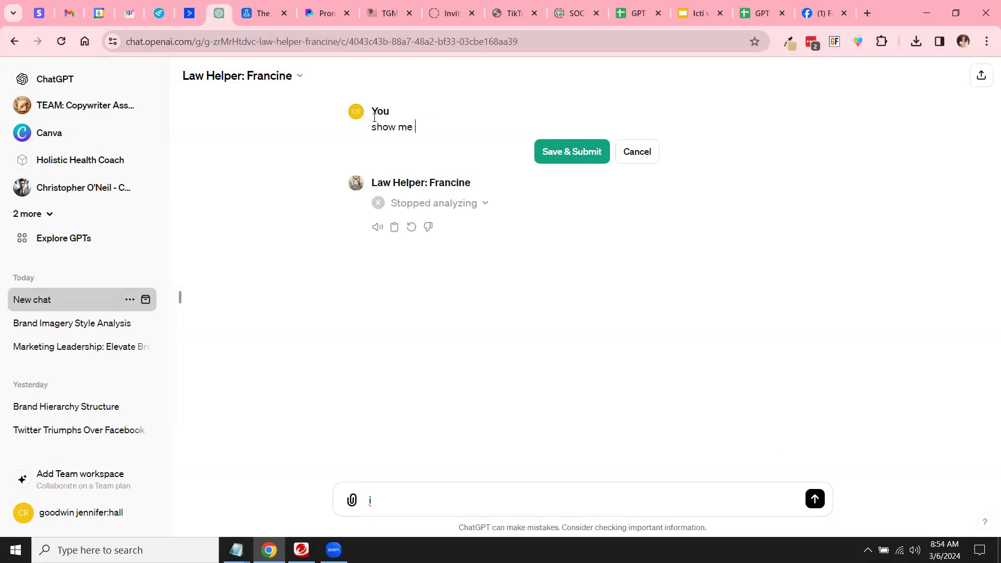
key("BackSpace")
key("BackSpace")
key("BackSpace")
type("notice #1 looks like.....")
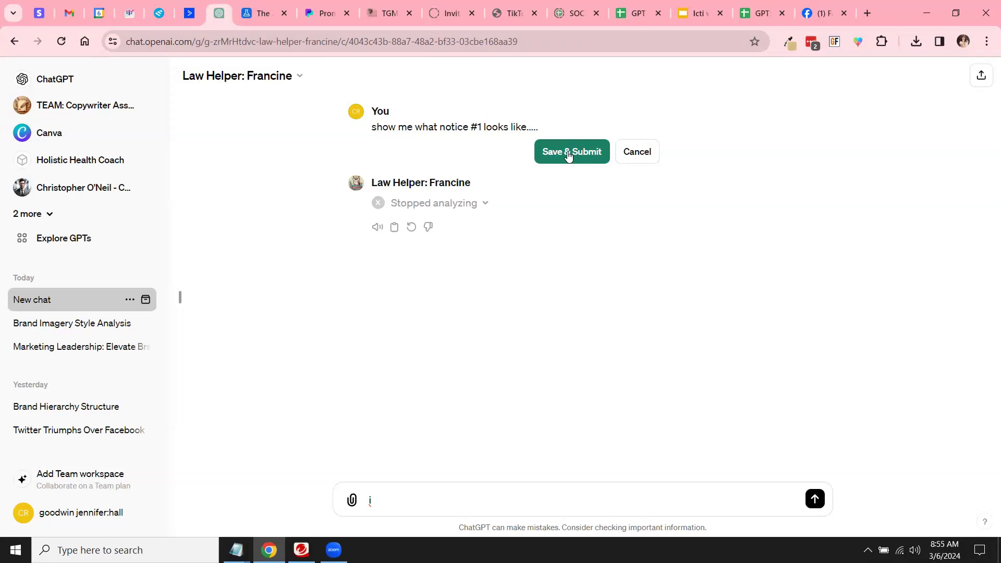
left_click(568, 154)
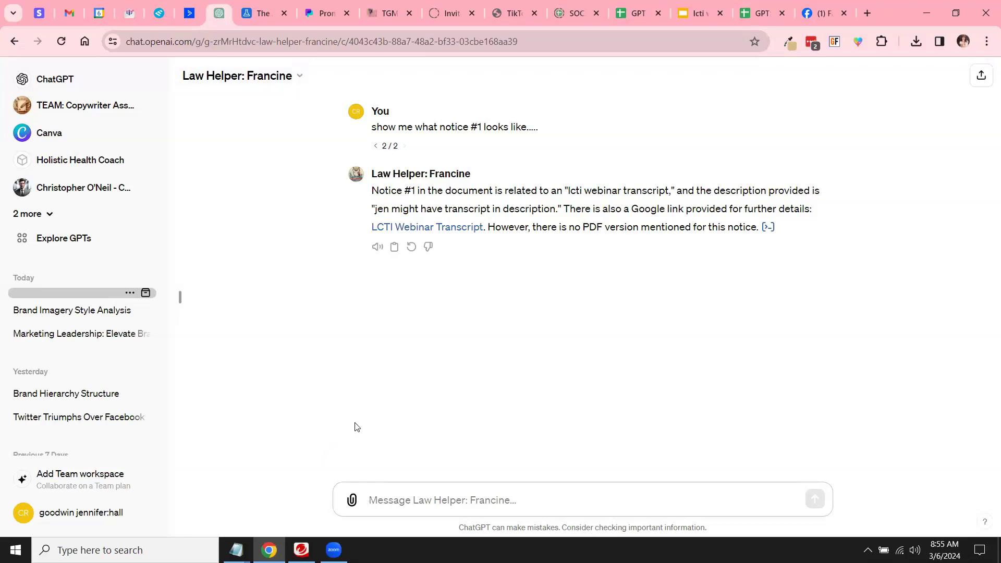
left_click(375, 500)
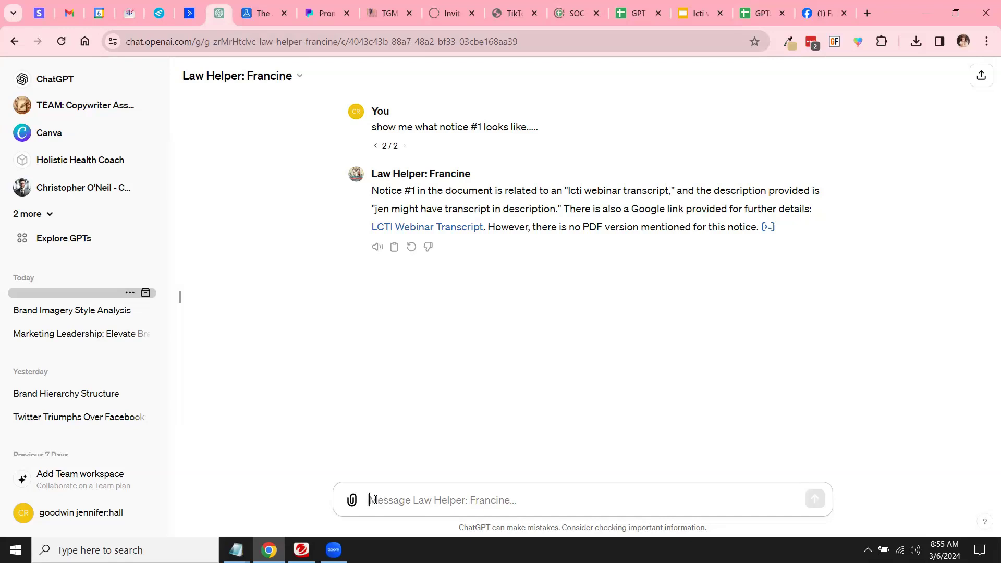